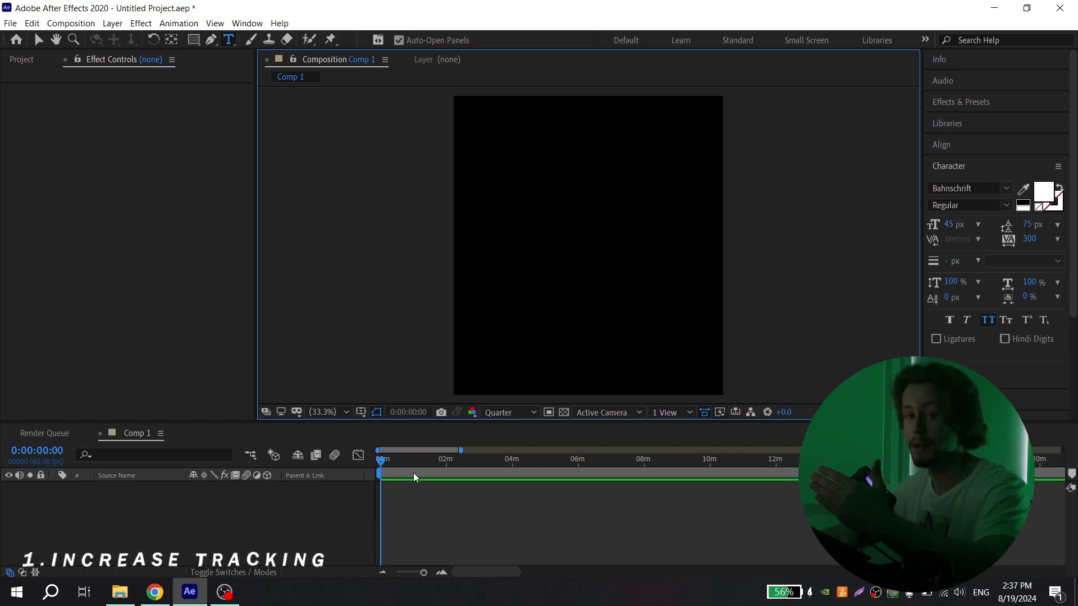
- Add a new text layer reading 'example' to Comp 1
scroll(414, 473, up, 2)
right_click(294, 492)
mouse_move(336, 359)
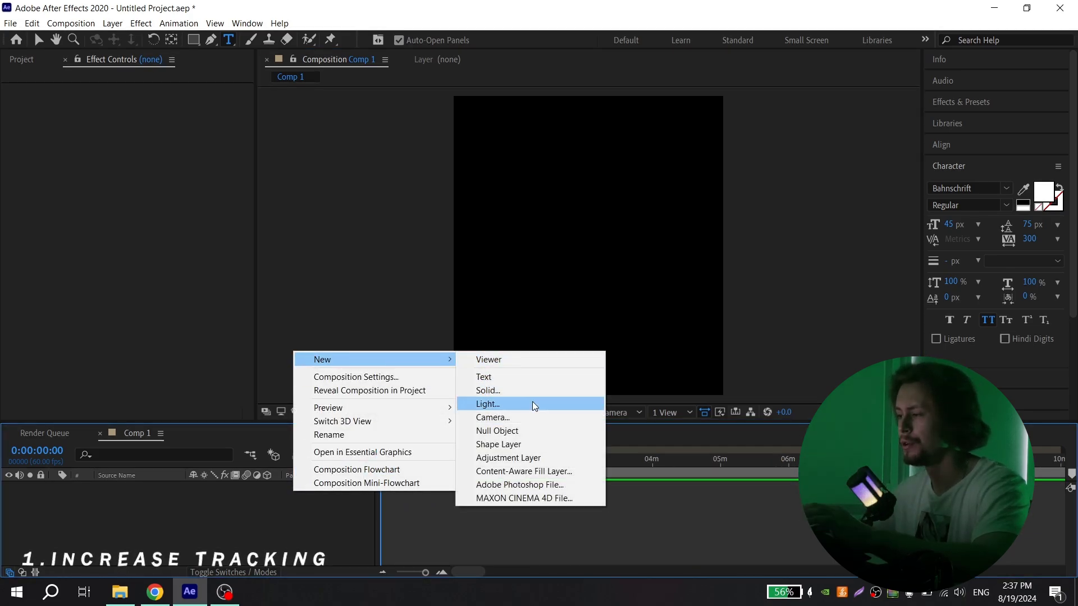
click(512, 383)
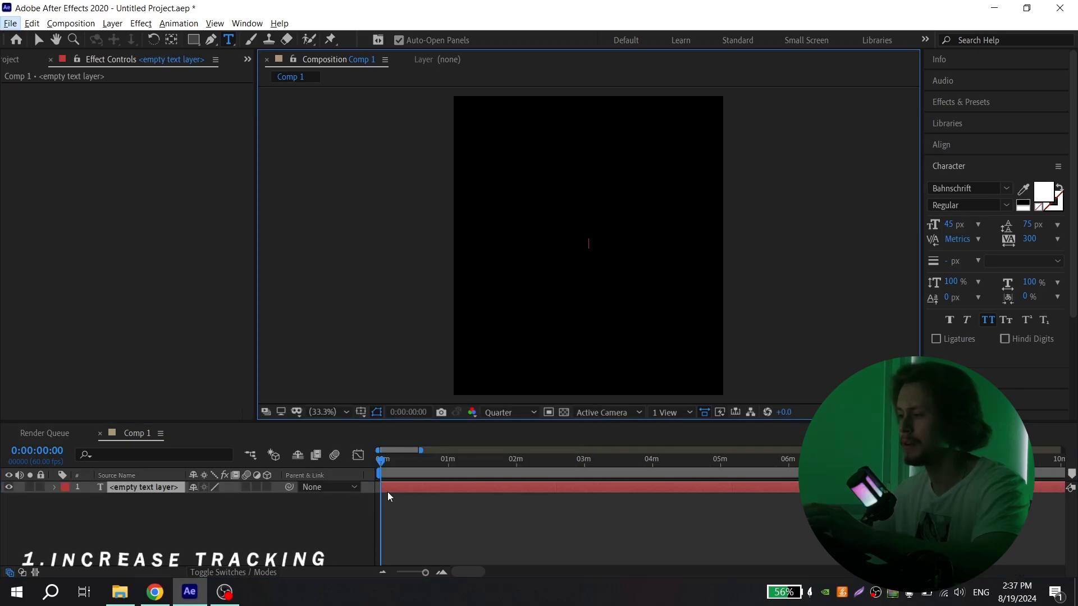
text(exaple)
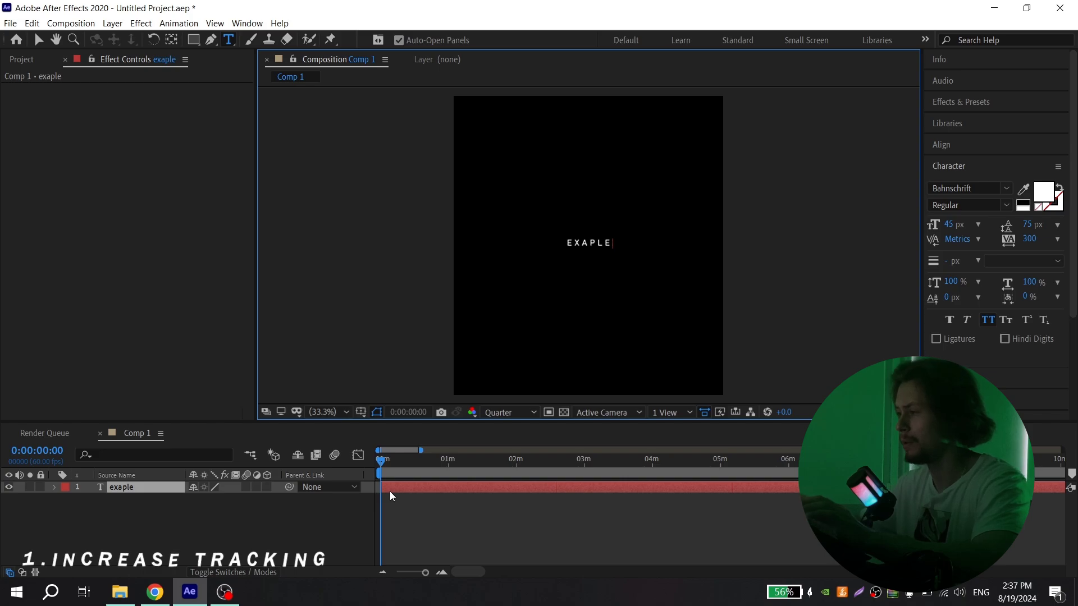
key(Left)
key(Left)
key(Left)
text(m)
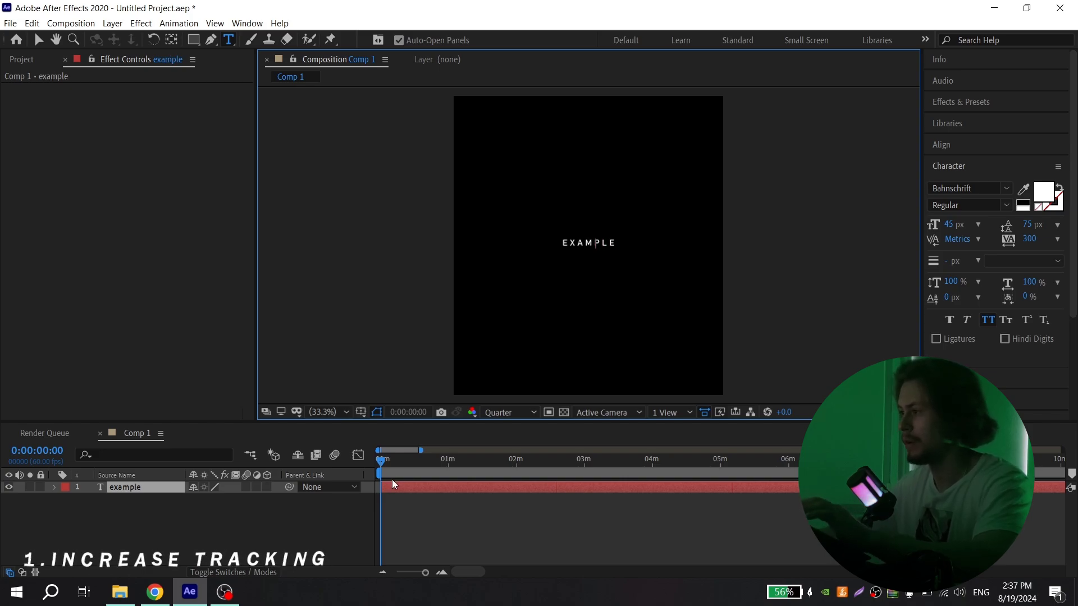
click(436, 511)
- Centre the example text layer vertically in the composition
click(423, 494)
click(949, 145)
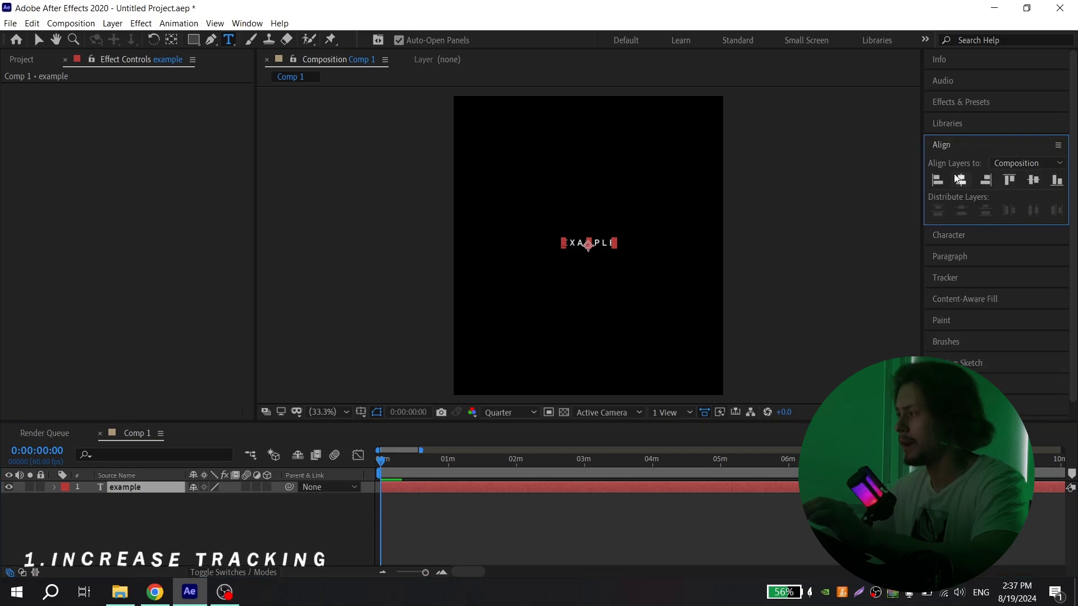
click(1037, 182)
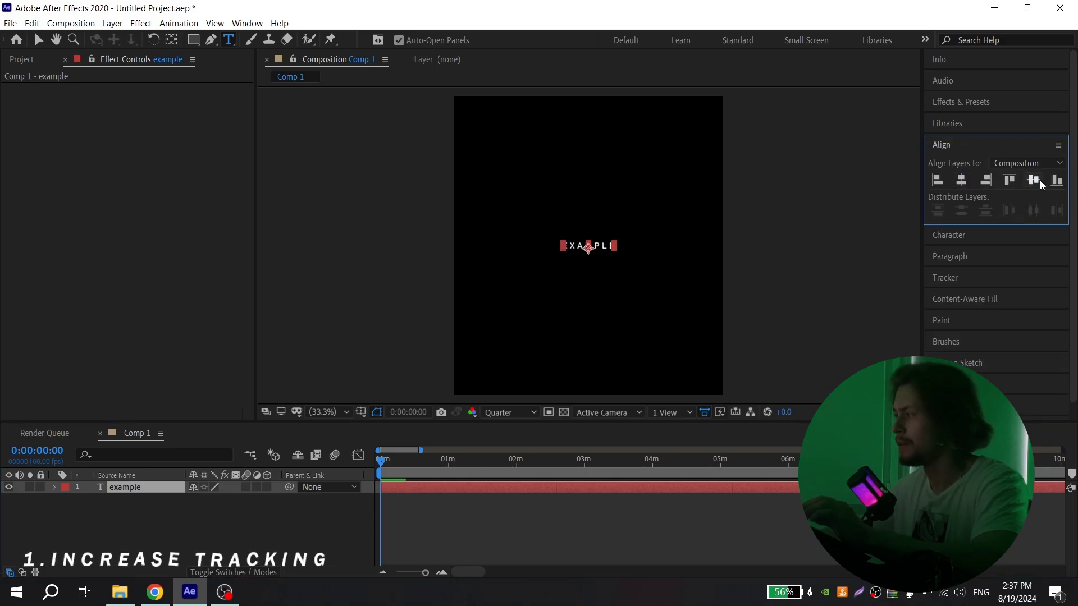
click(968, 104)
- Apply the Increase Tracking preset (searched 'incr') to the example layer and preview it
click(968, 119)
text(incr)
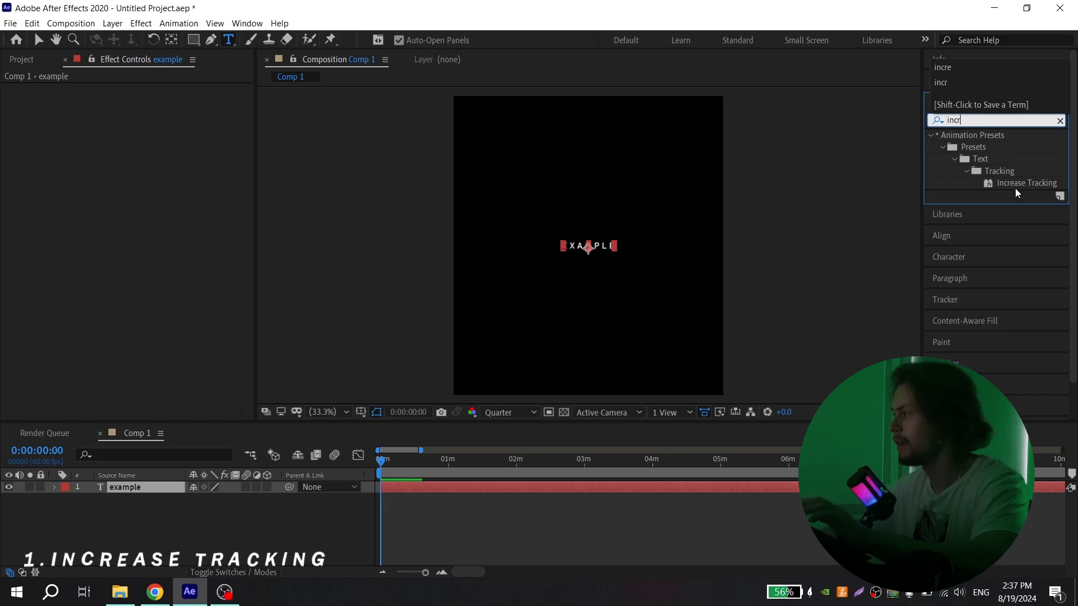
drag(1017, 185, 407, 488)
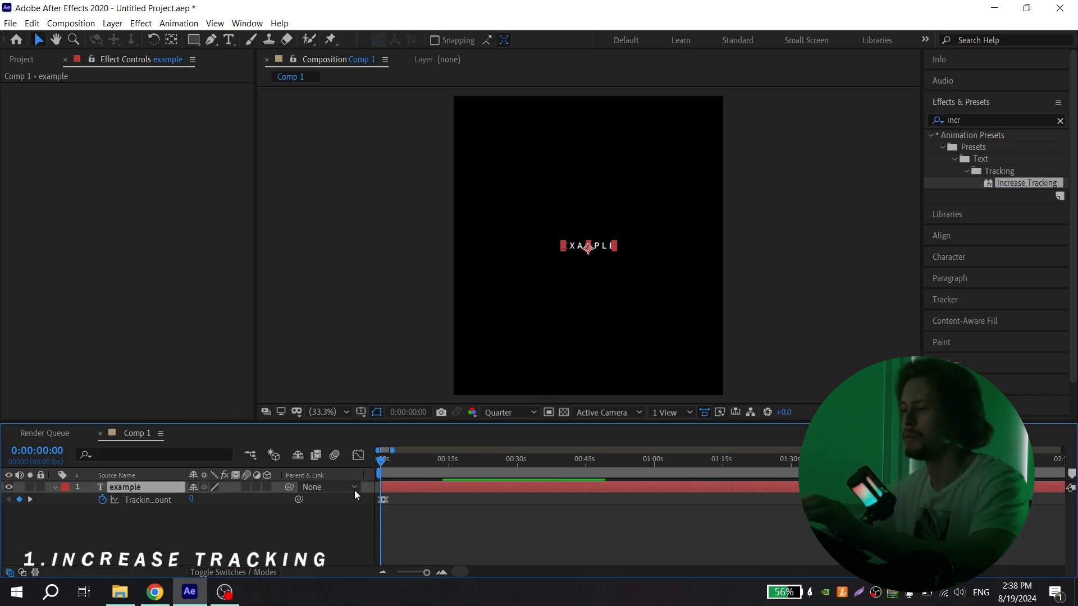
key(semicolon)
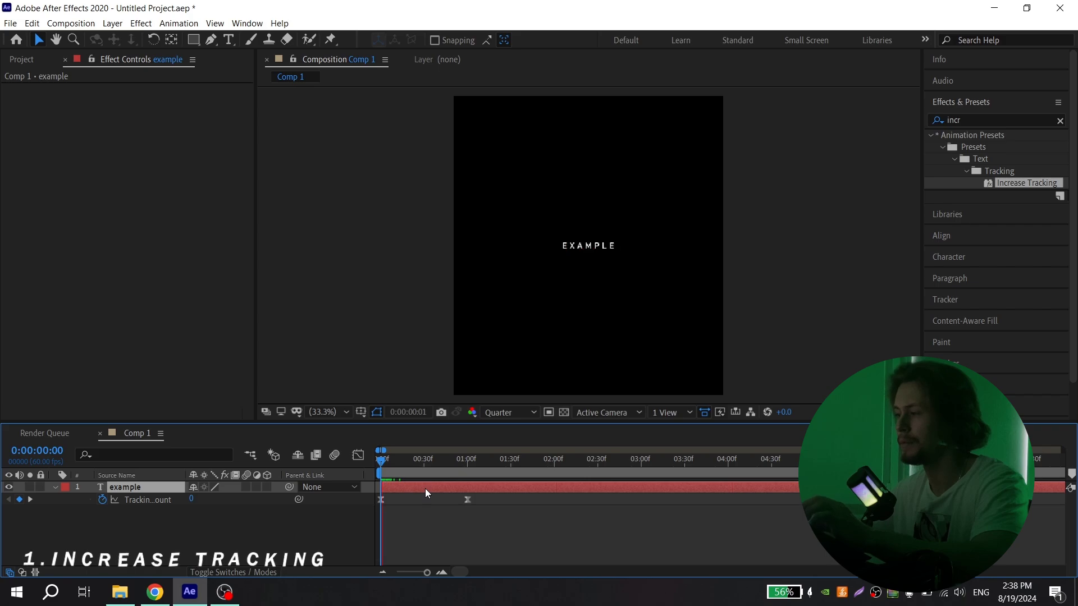
key(space)
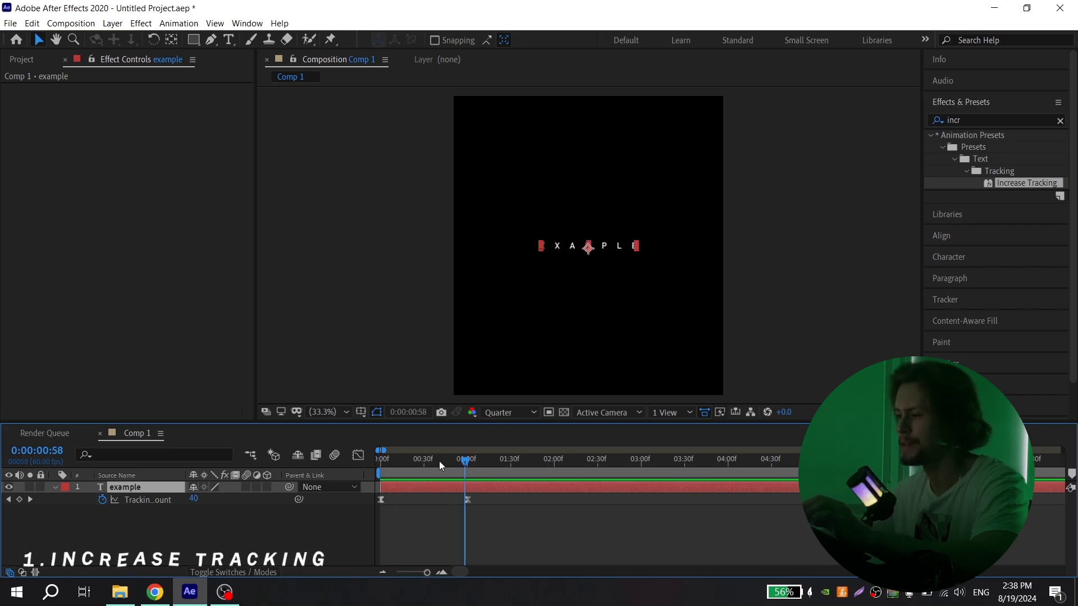
key(space)
- Move the end tracking keyframe to about 03:30f and flatten both eases in the value graph
drag(467, 500, 687, 504)
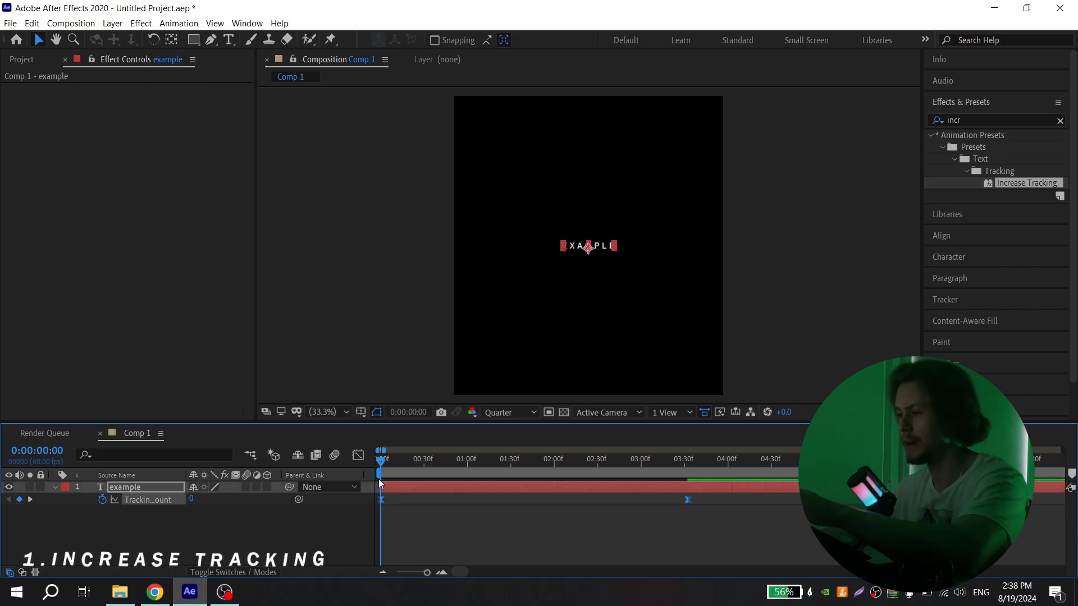
click(359, 455)
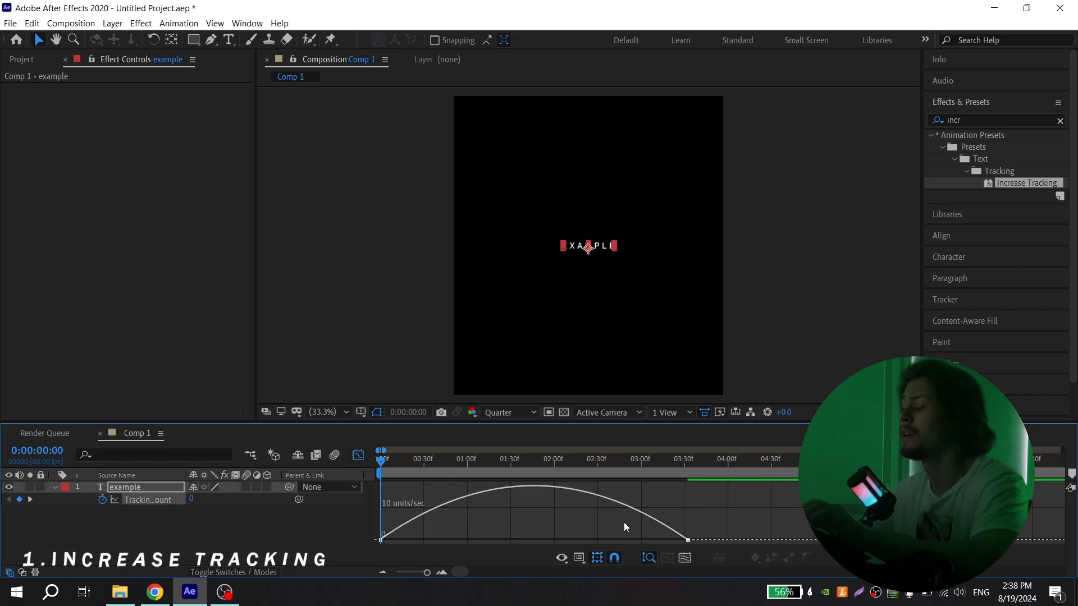
click(584, 558)
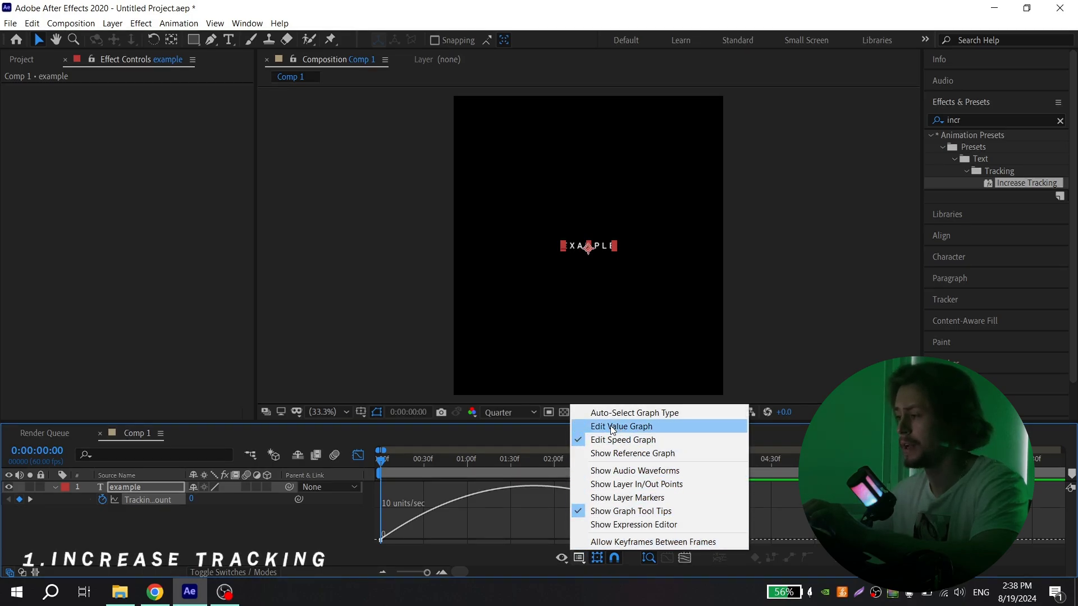
click(612, 427)
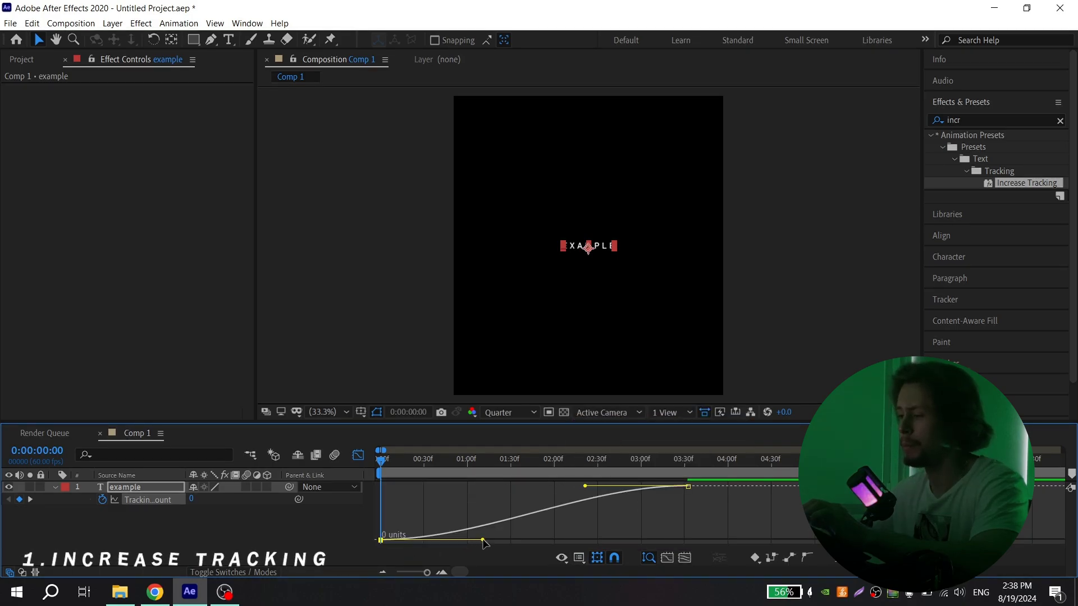
drag(483, 540, 387, 540)
drag(585, 486, 671, 488)
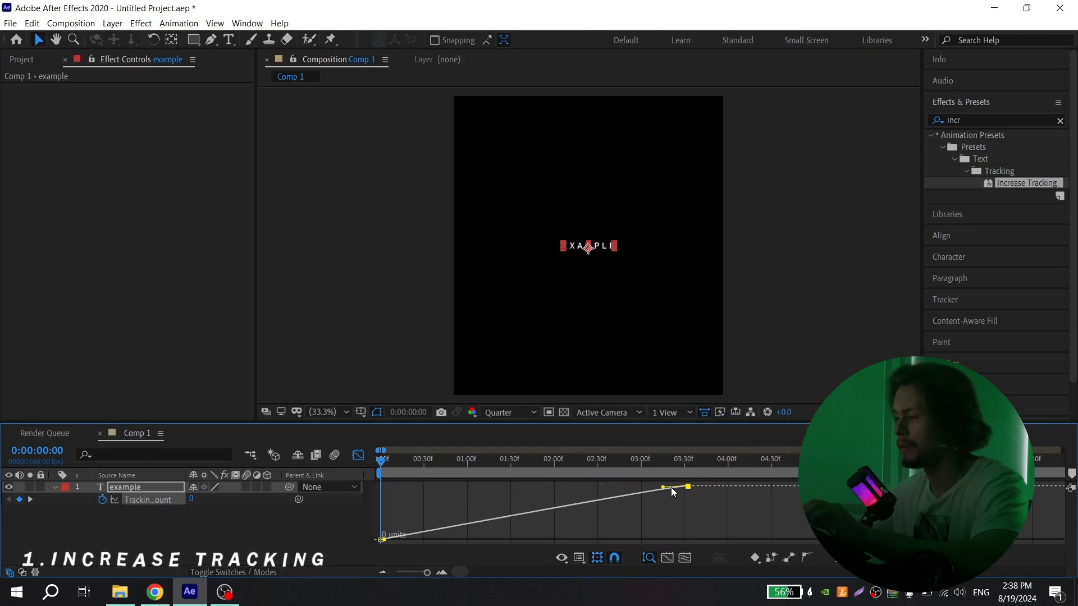
key(space)
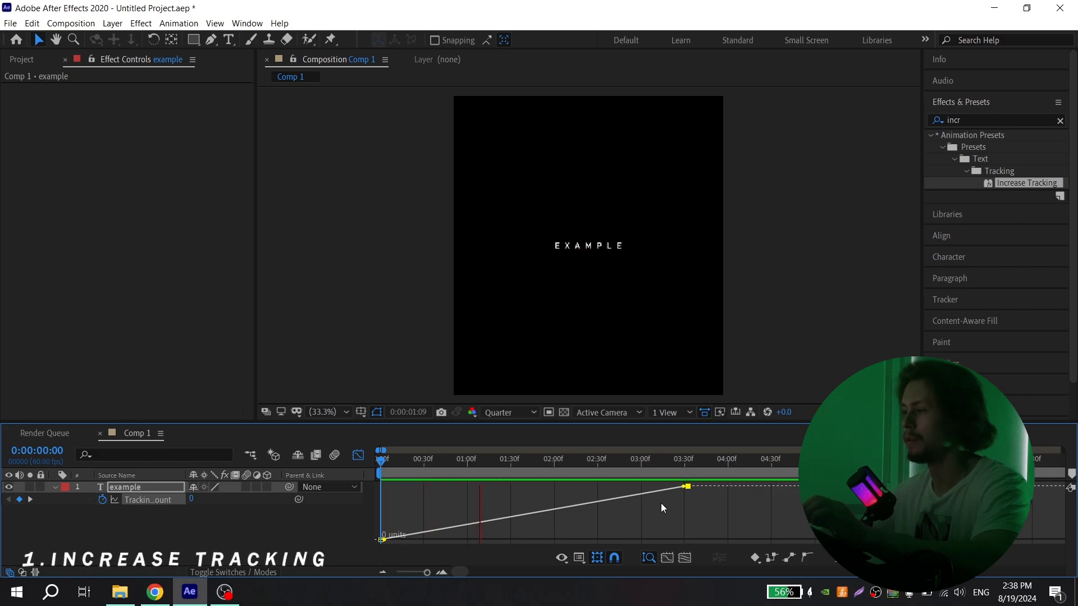
key(space)
- Edit the text layer to read 'example example'
click(359, 455)
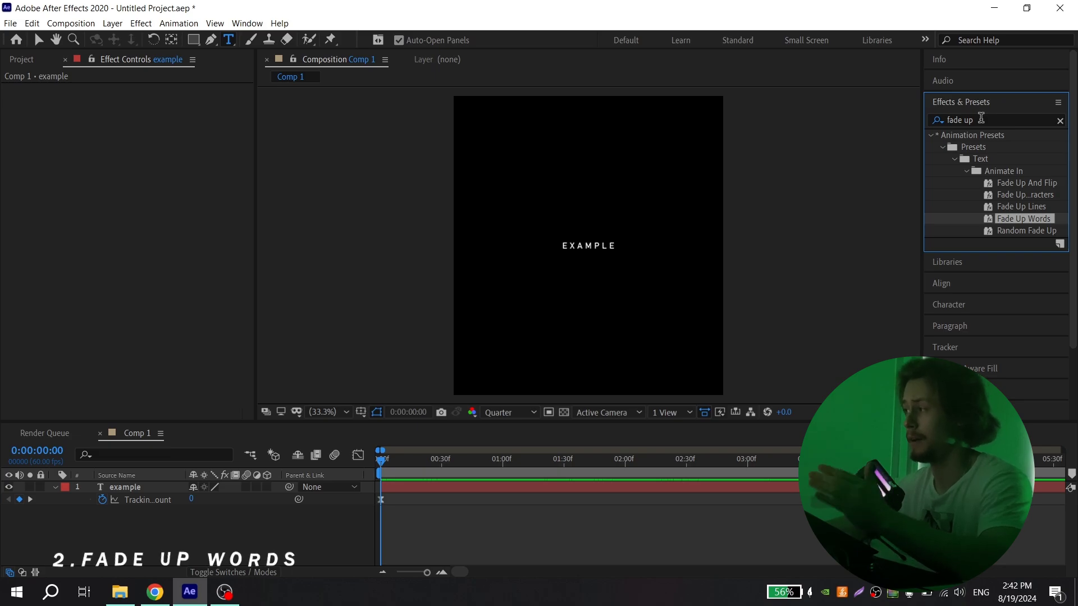
click(403, 489)
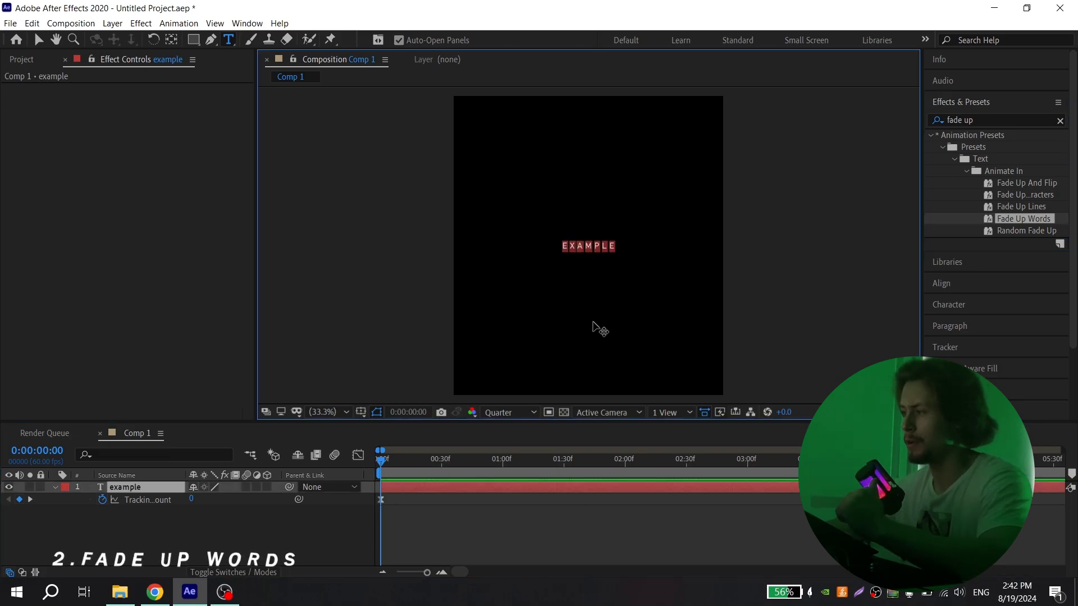
text(w)
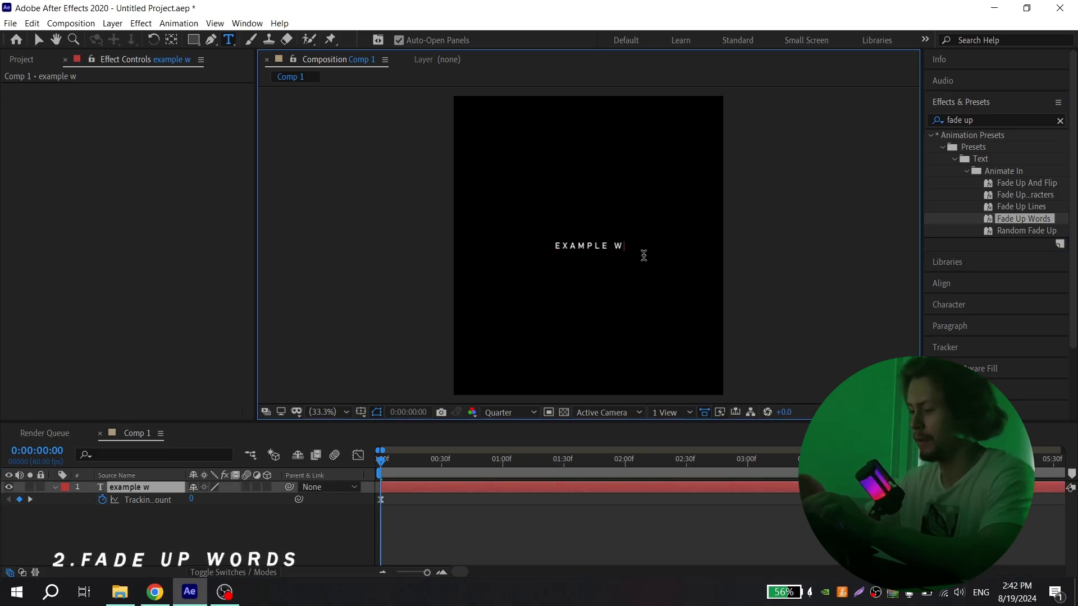
key(BackSpace)
text(exam)
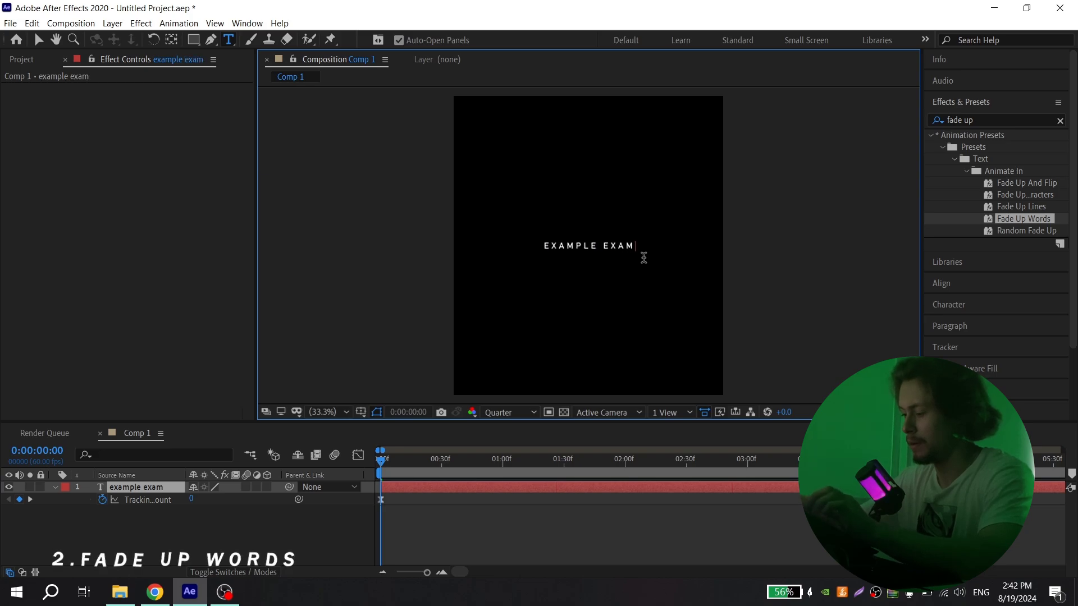
text(ple)
click(443, 547)
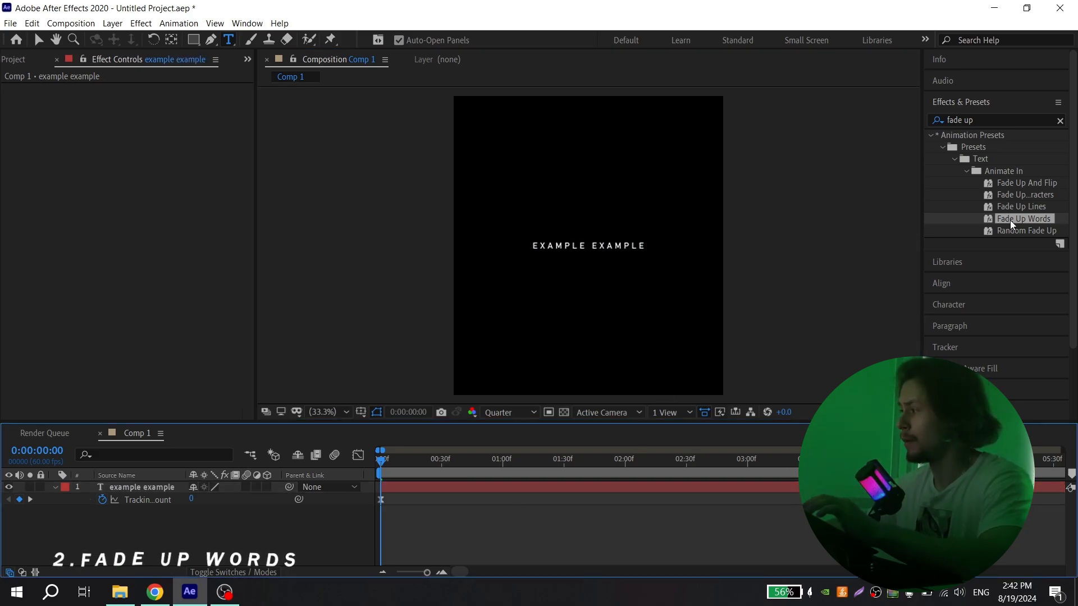
- Apply the Fade Up Words preset to the text layer and preview the word-by-word fade
drag(1013, 224, 403, 490)
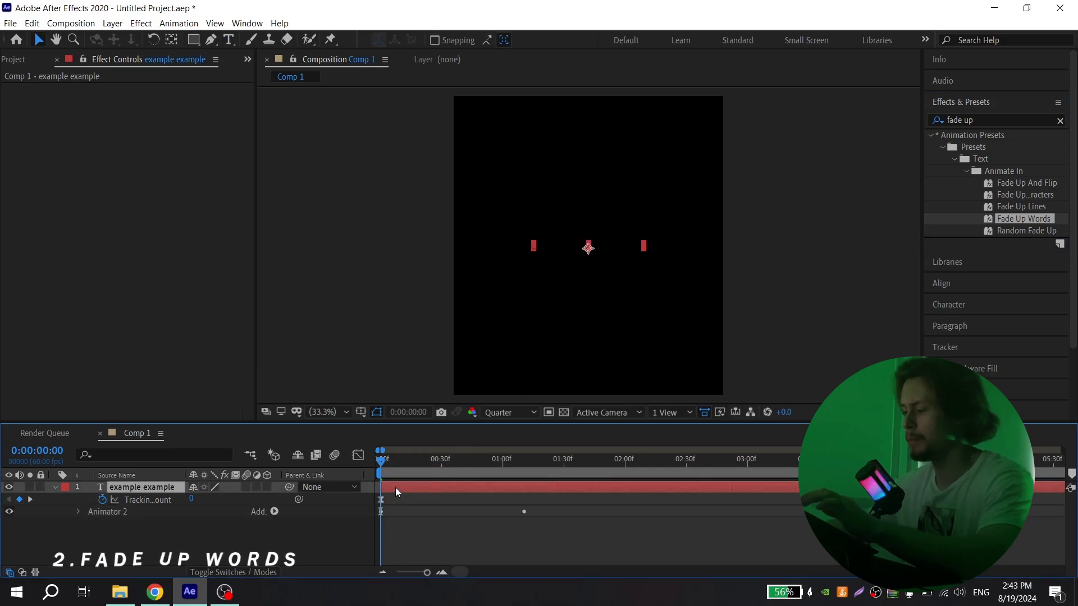
key(u)
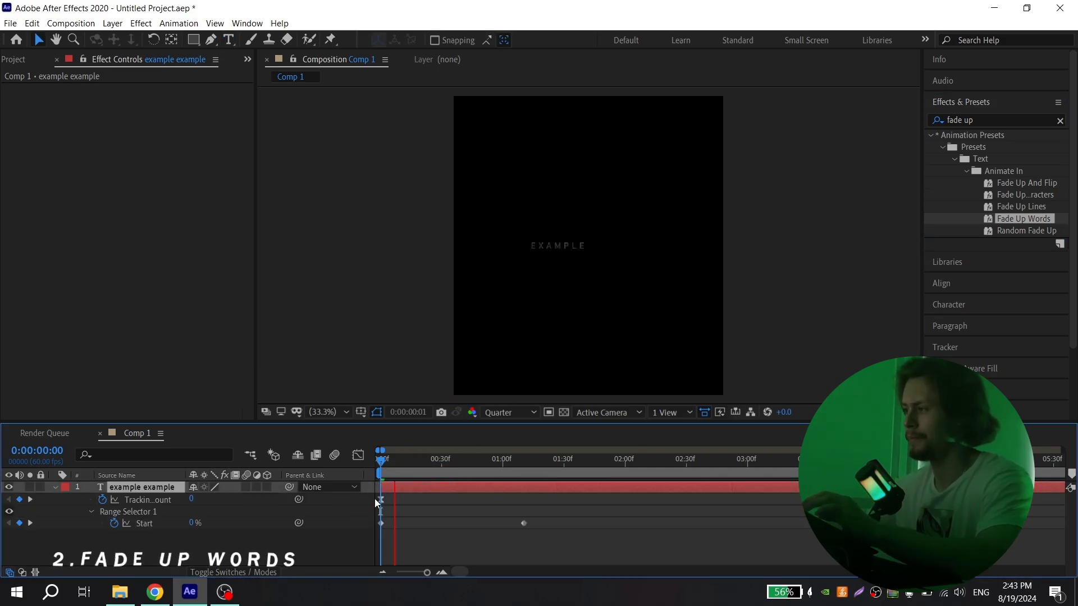
key(space)
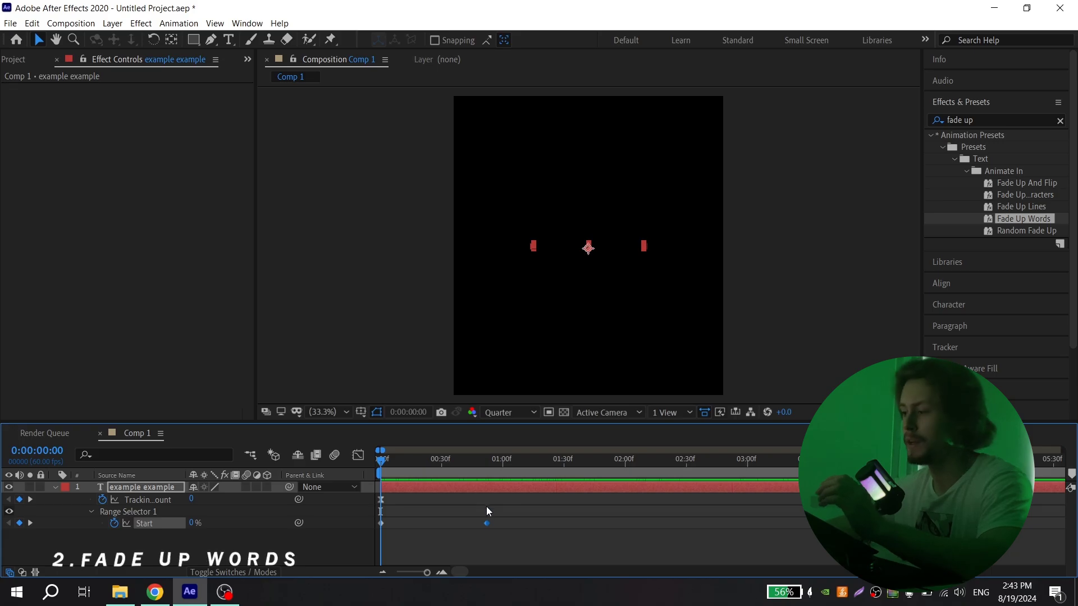
key(space)
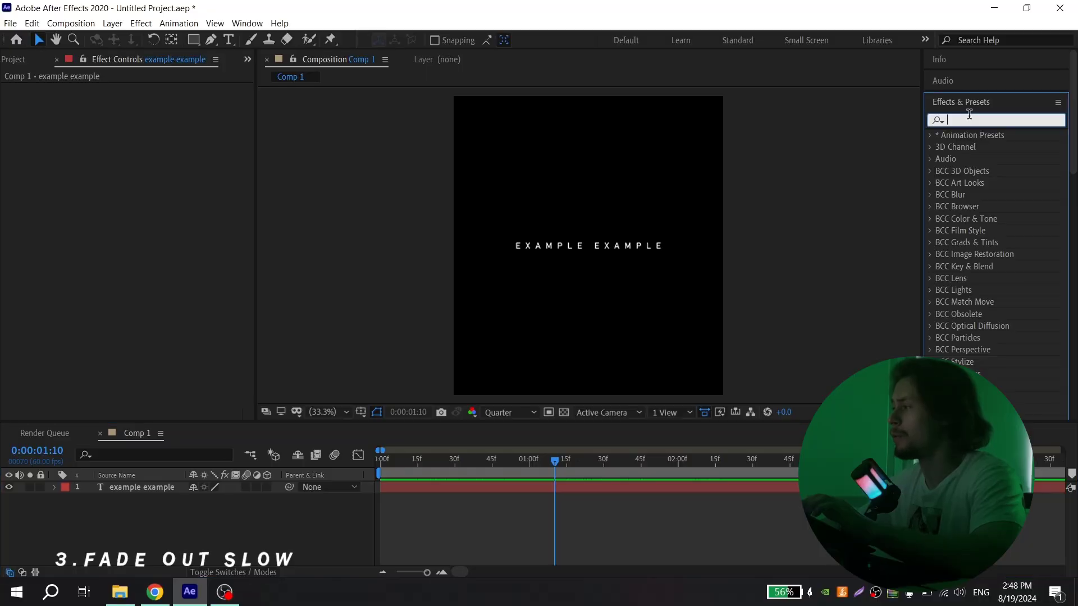
- Apply the Fade Out Slow preset (searched 'fade ou') to the text layer and preview the fade-out
text(fade )
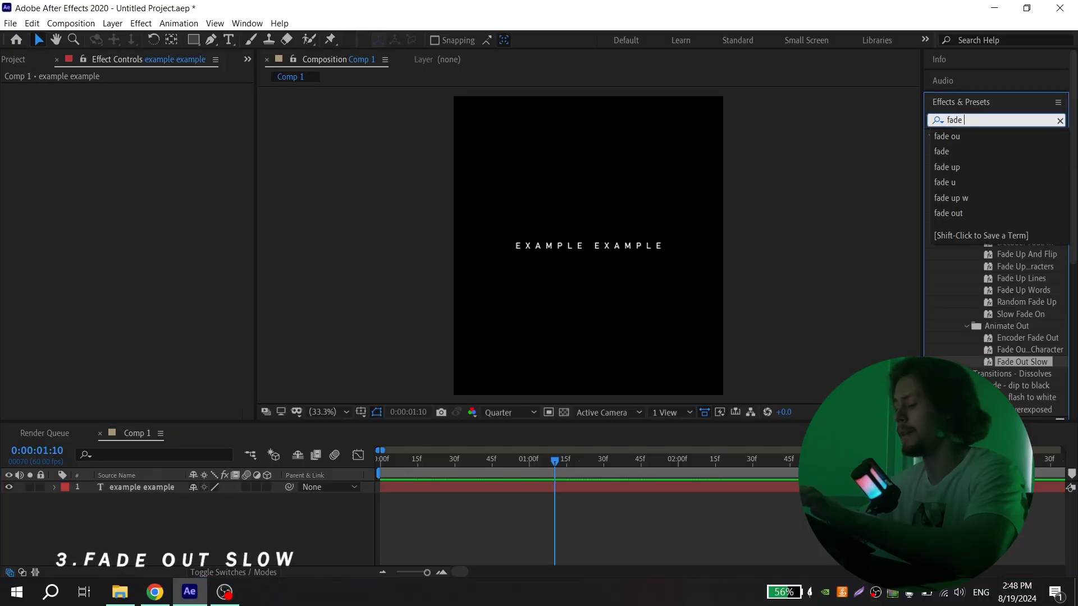
text(ou)
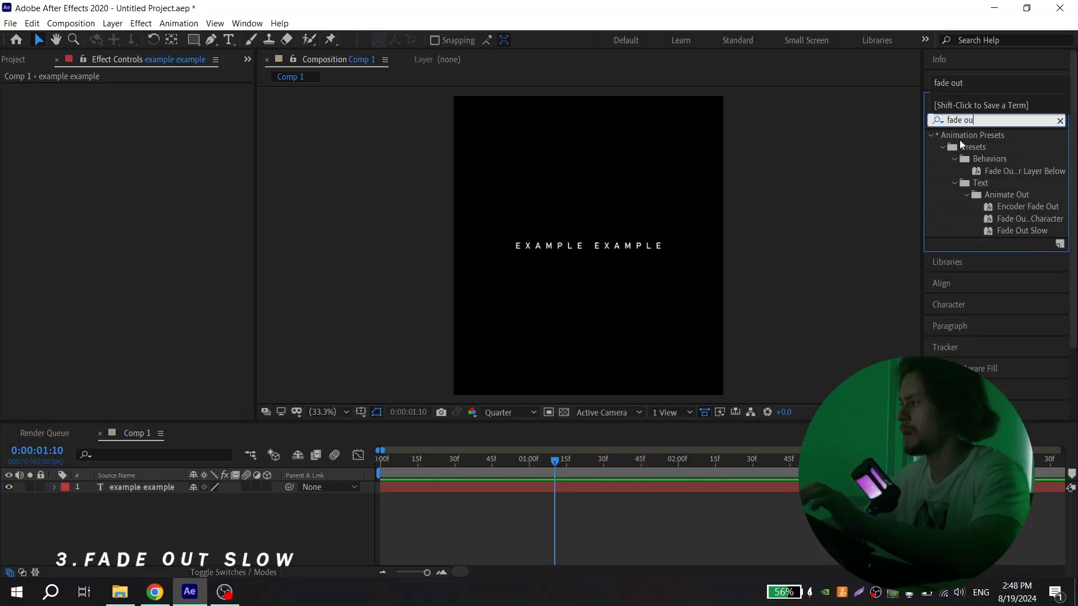
drag(572, 481, 567, 480)
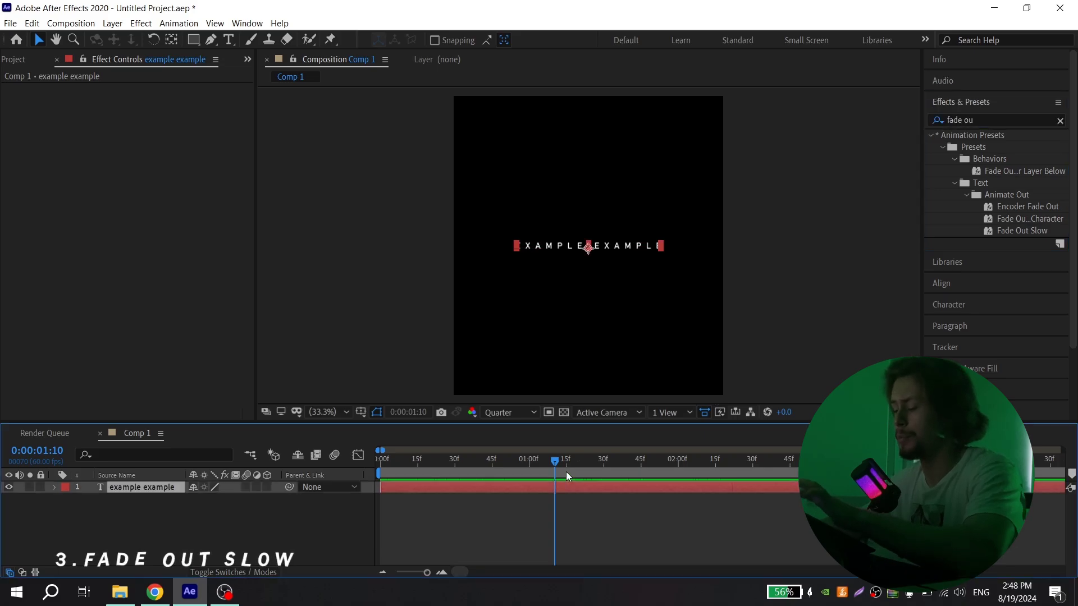
key(u)
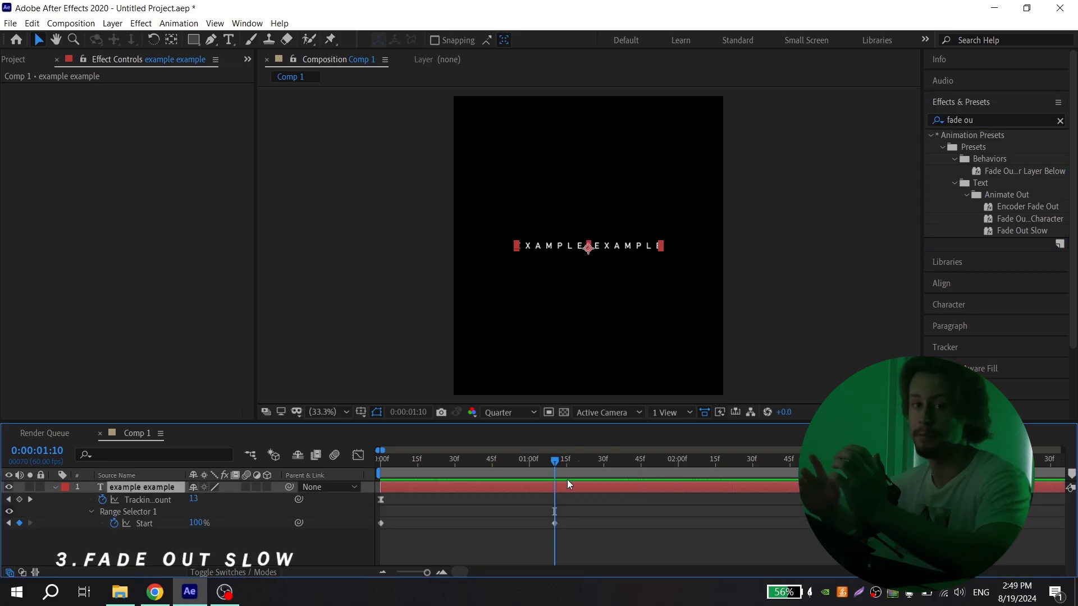
drag(1022, 232, 556, 485)
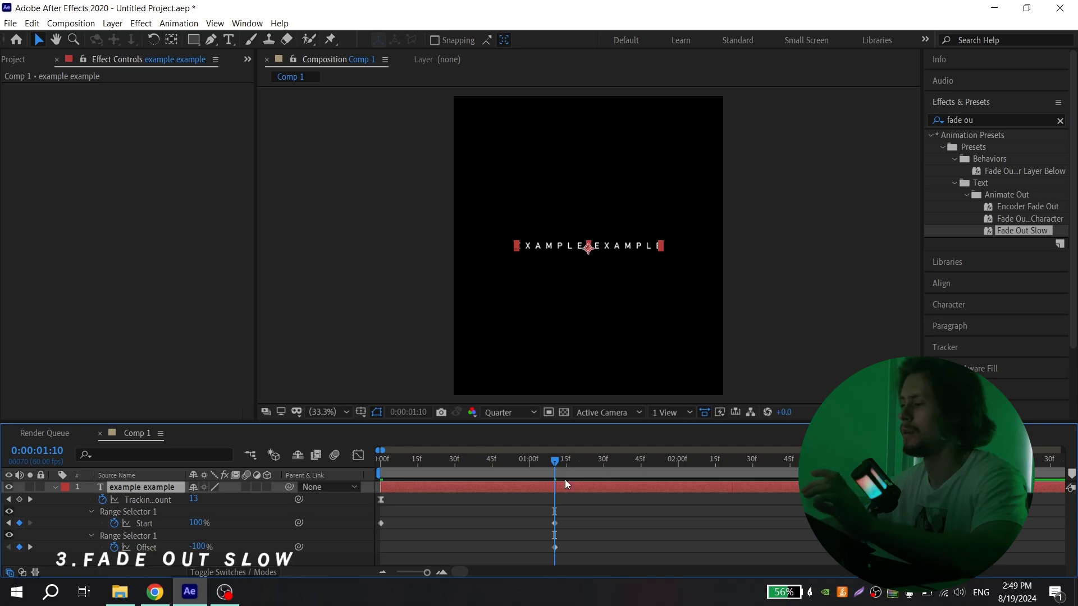
key(space)
click(383, 459)
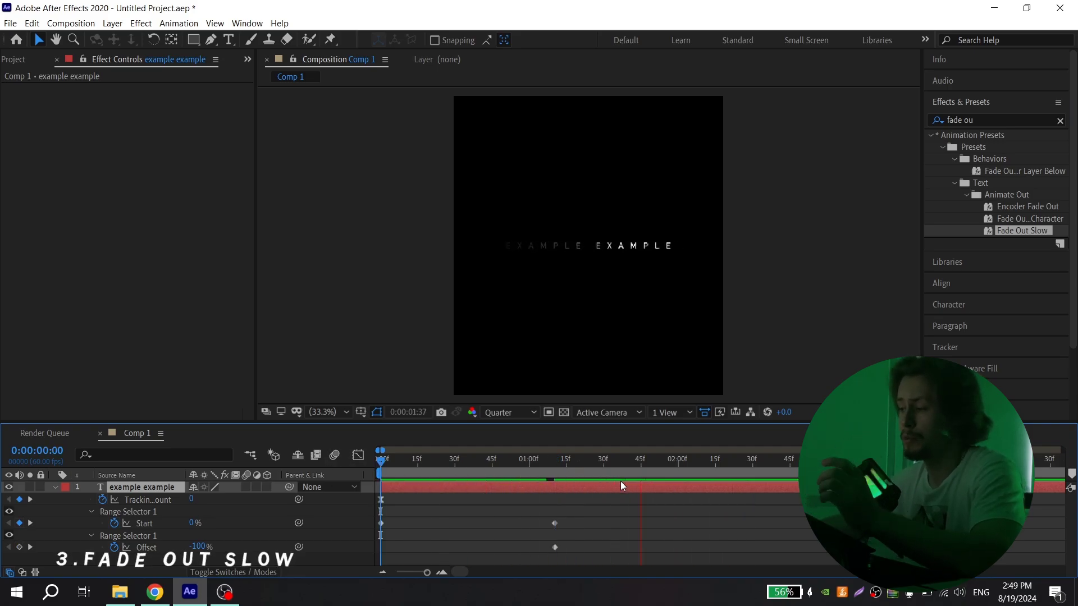
drag(548, 459, 554, 460)
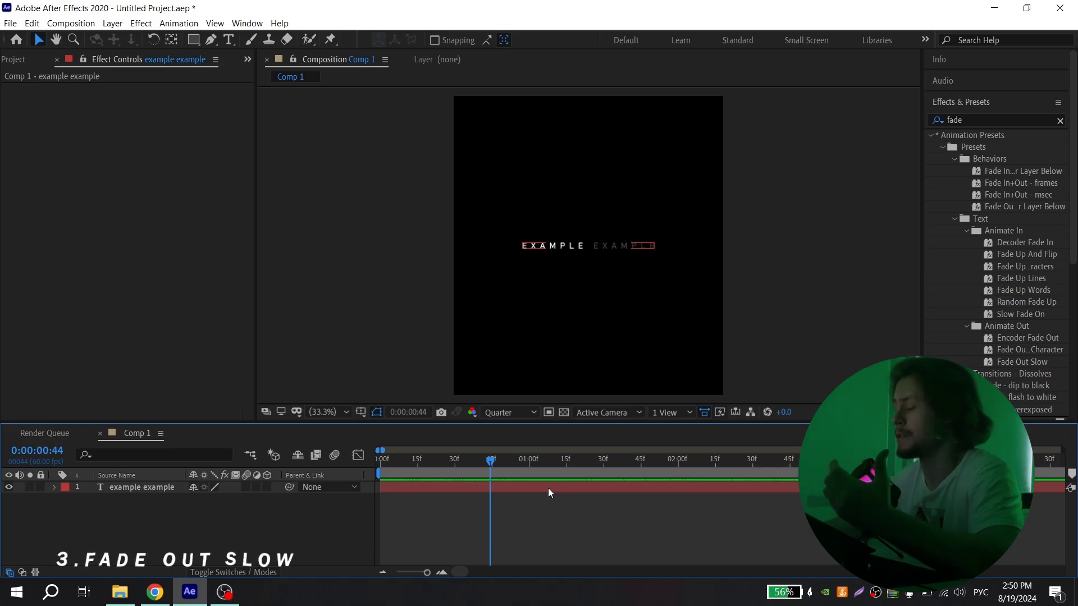
click(530, 485)
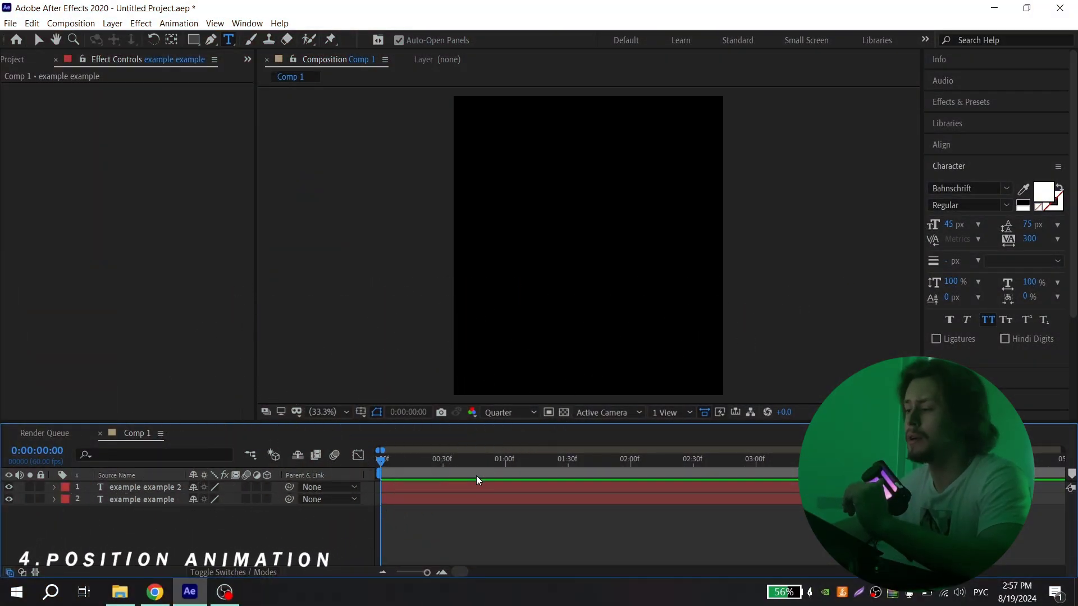
- Set starting Position and Rotation keyframes on the lower example example layer
drag(505, 460, 536, 465)
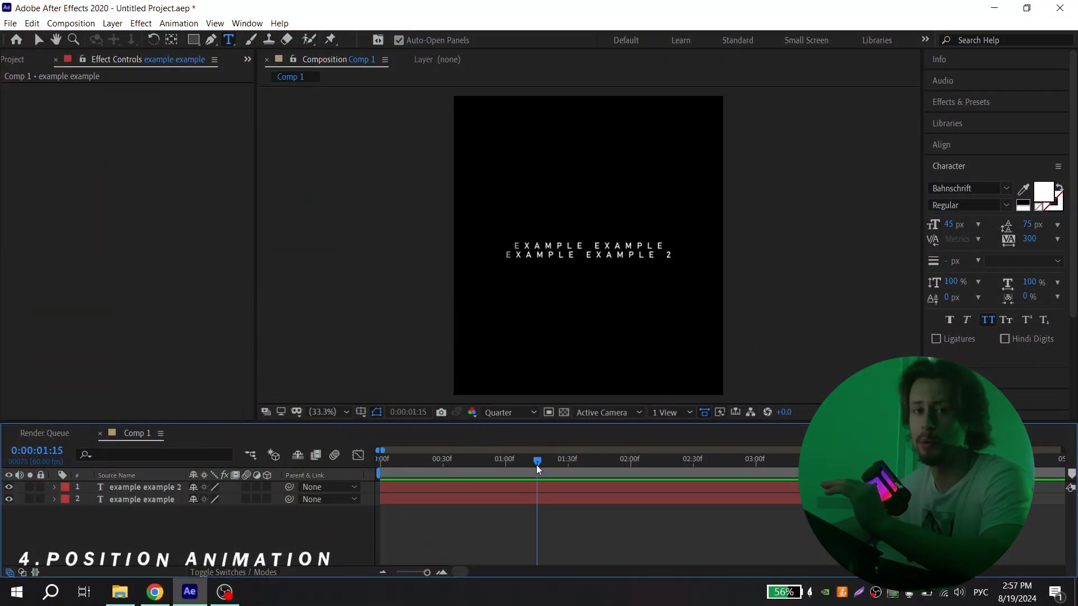
key(Home)
click(386, 497)
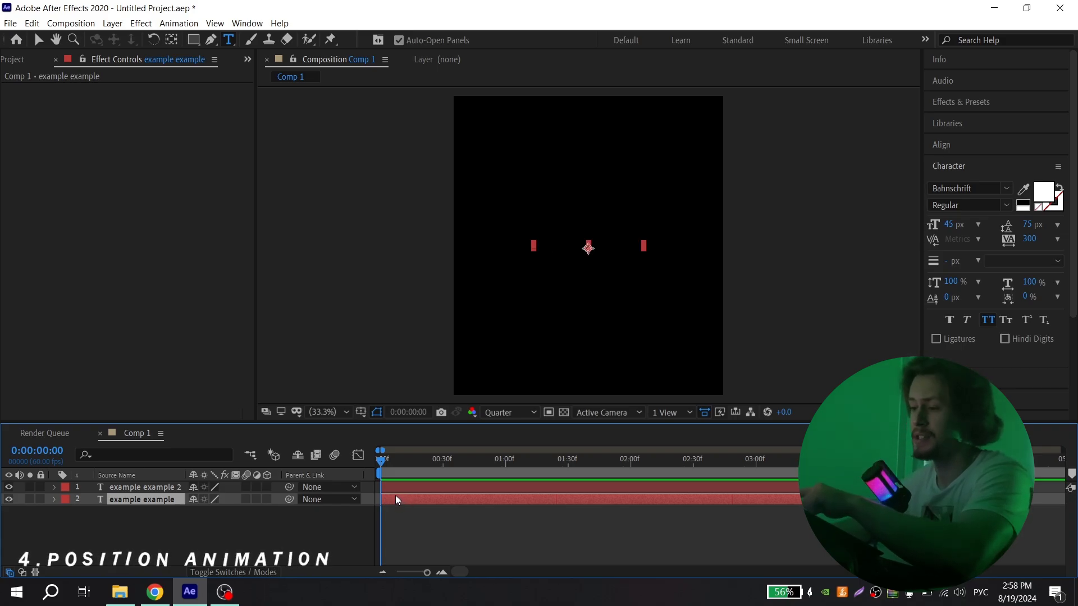
key(p)
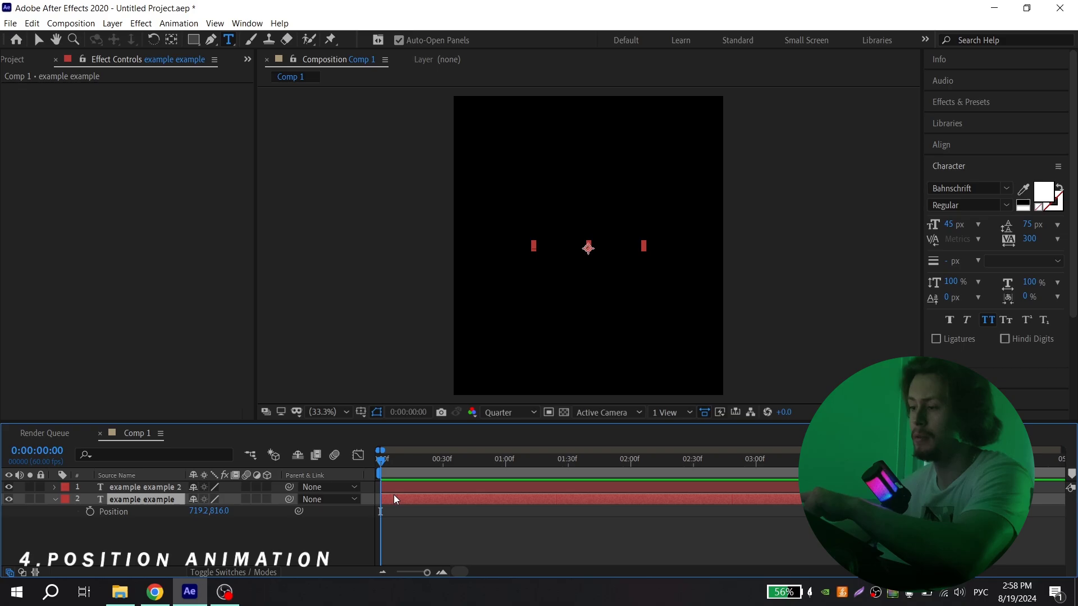
click(90, 512)
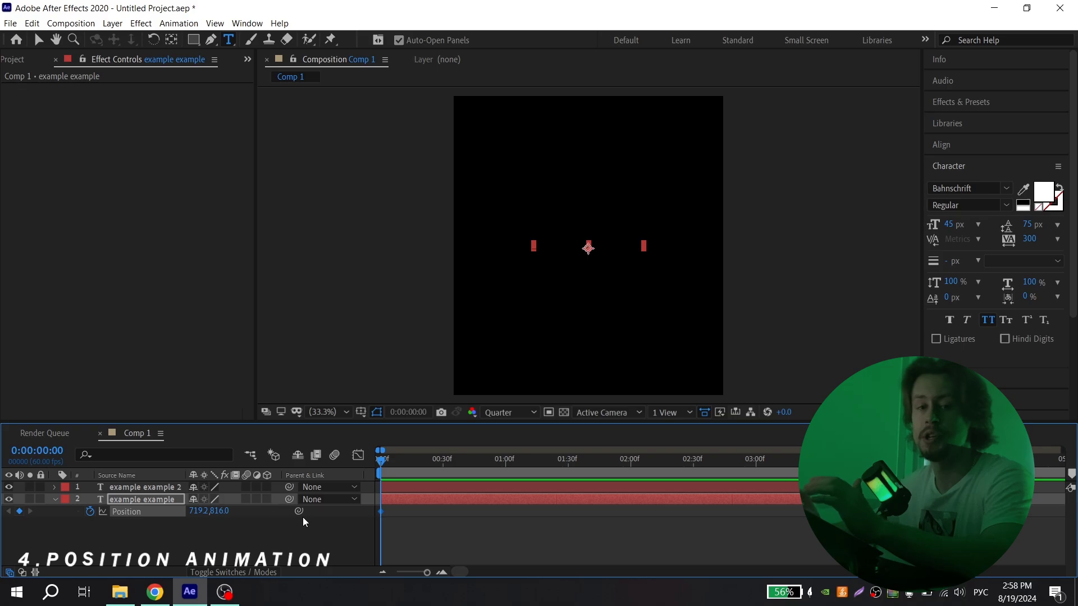
key(r)
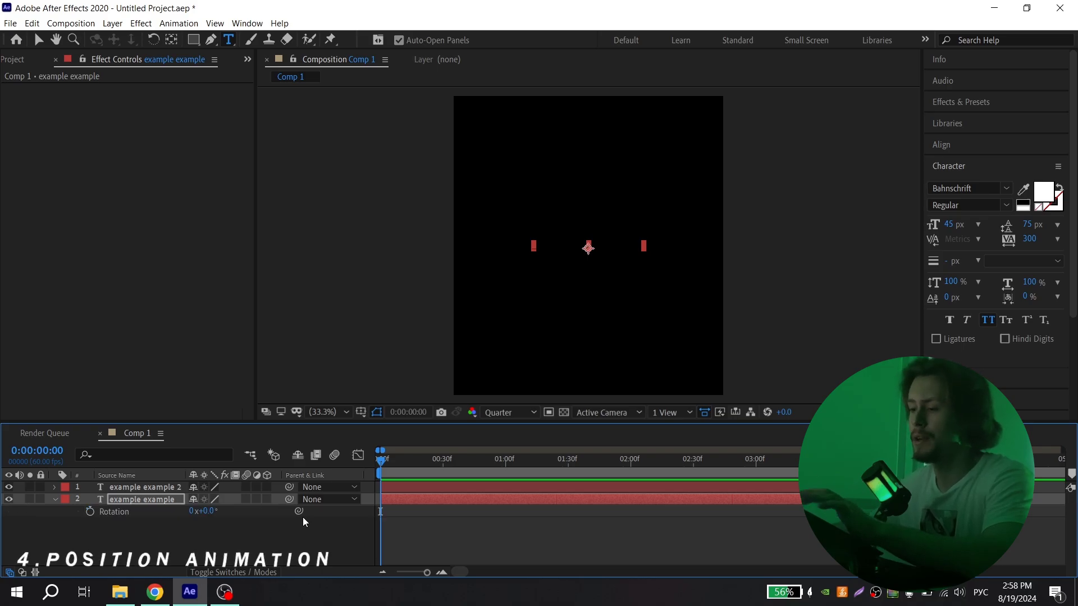
click(90, 512)
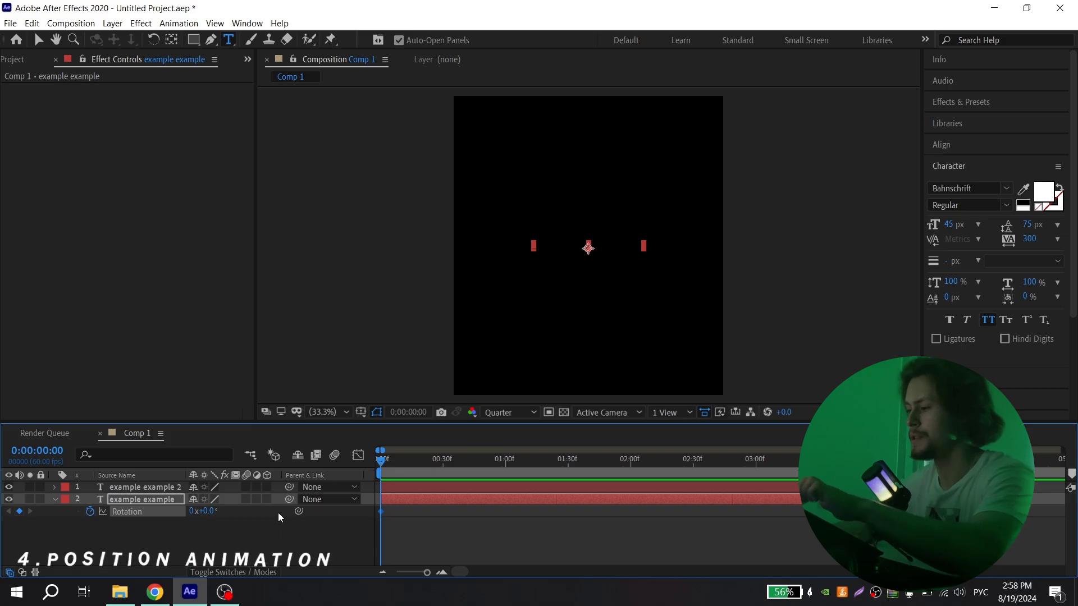
- Shift the keyframes later, set a new start position and rotation, and preview the slide-in
key(u)
scroll(399, 504, down, 2)
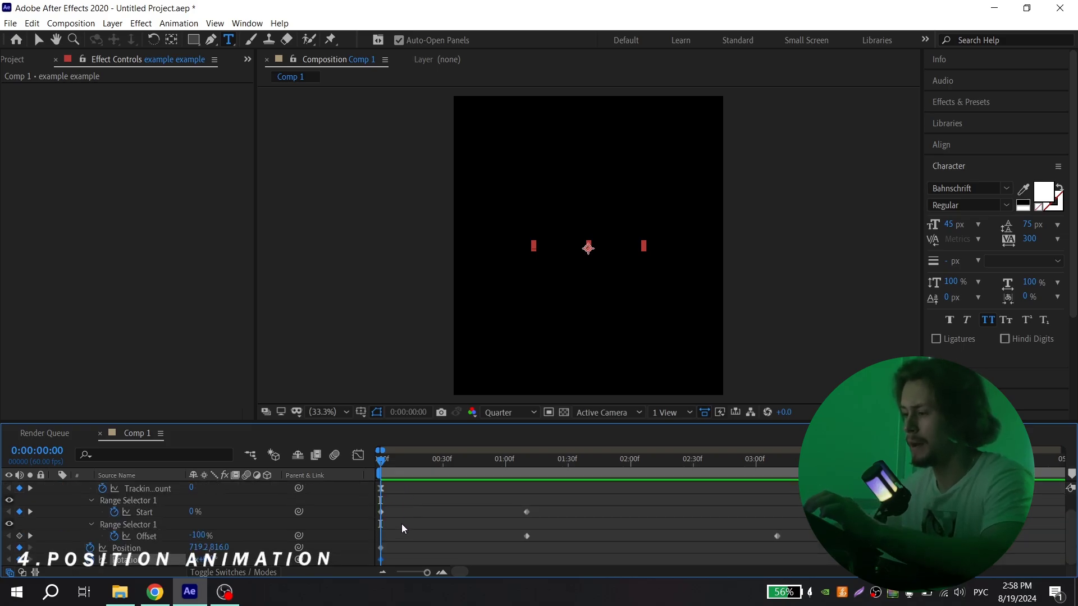
click(380, 548)
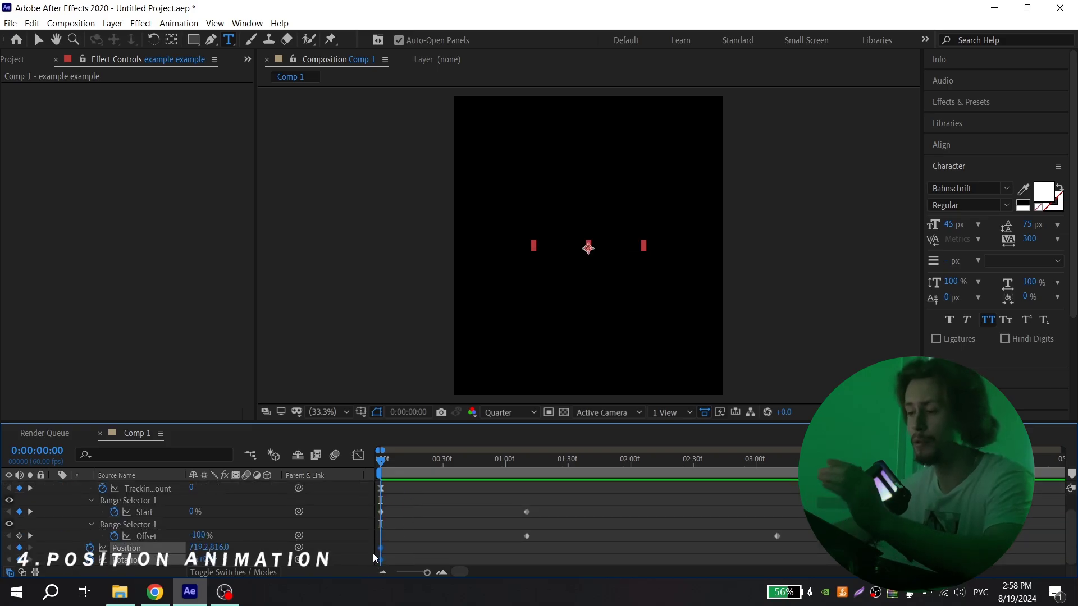
drag(382, 547, 822, 552)
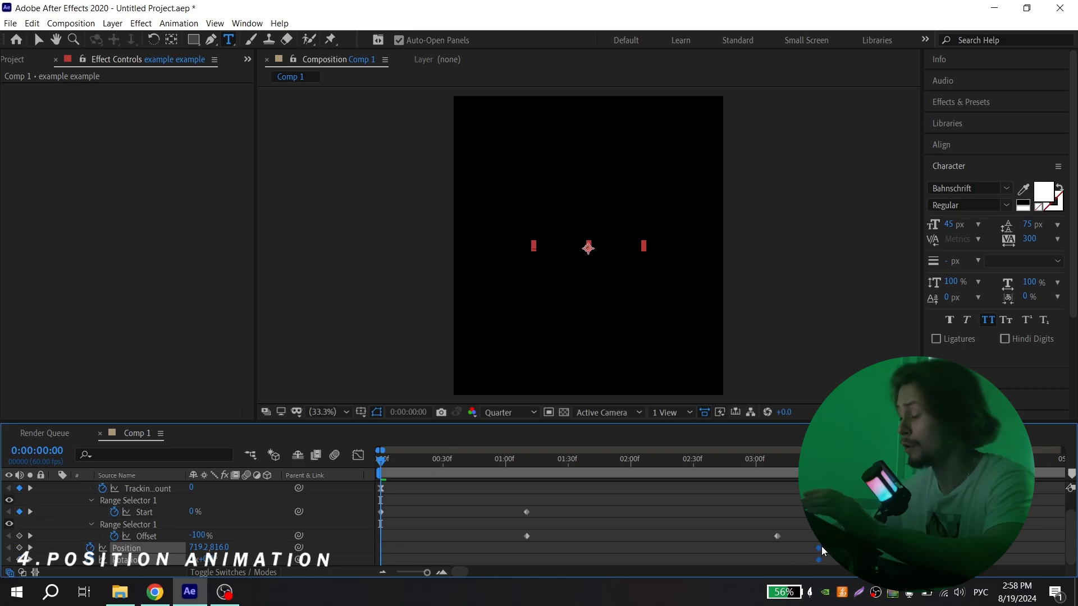
key(space)
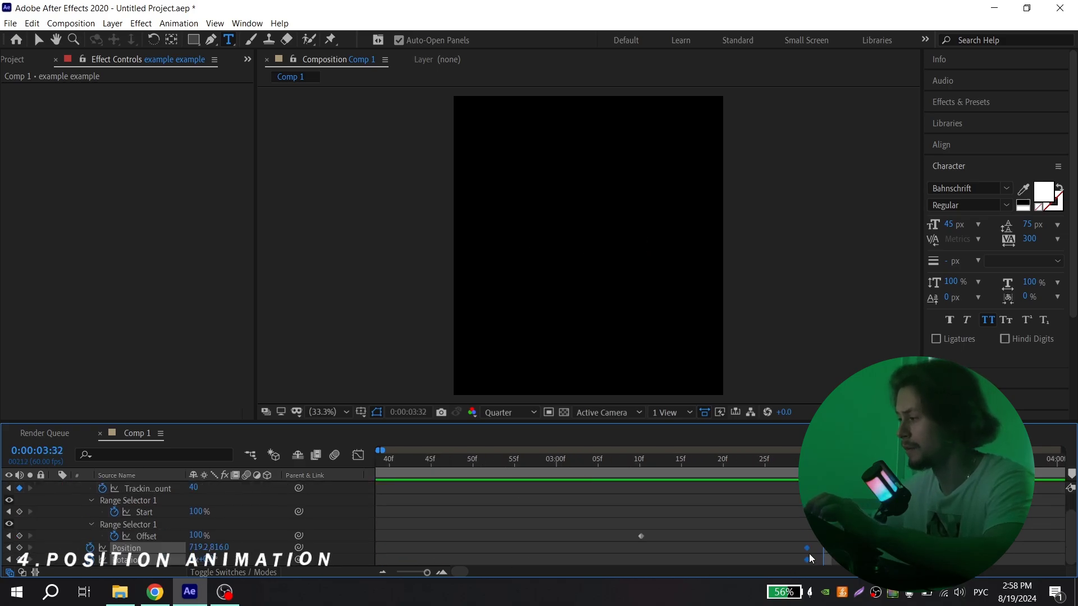
key(space)
click(427, 530)
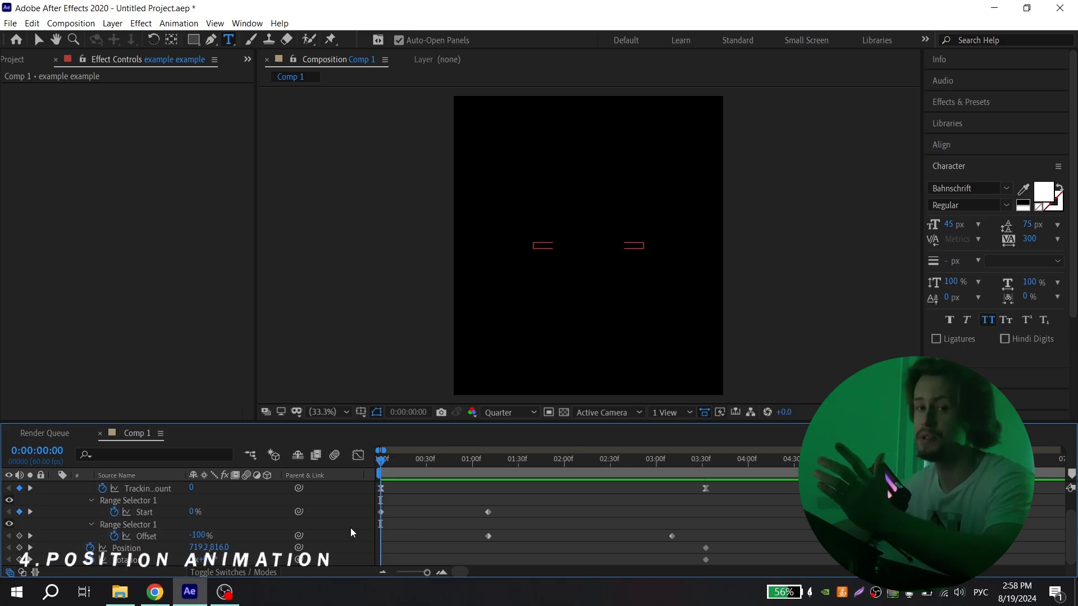
key(ctrl+z)
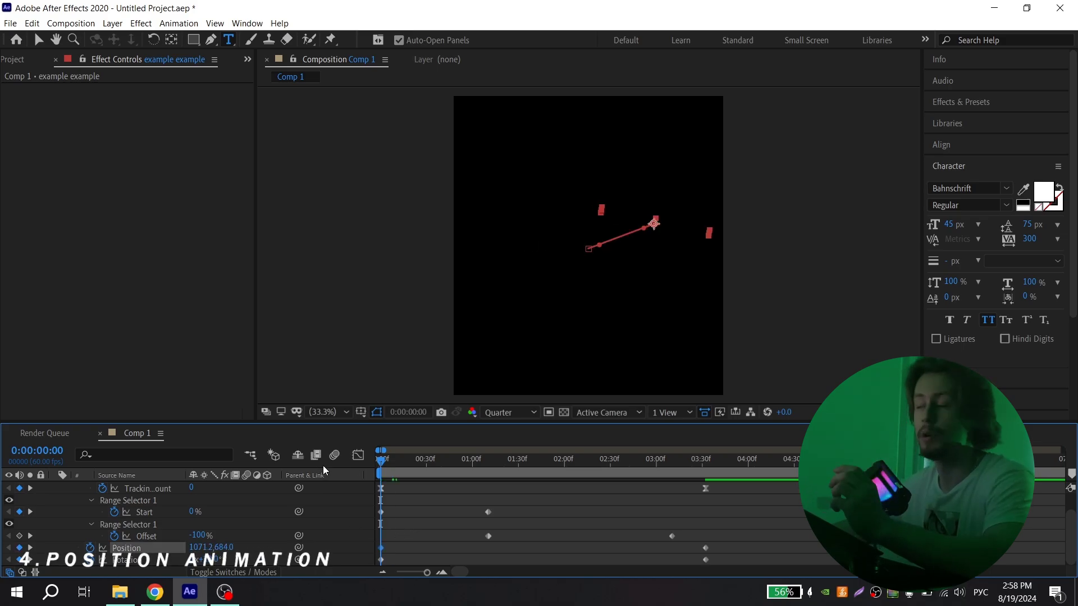
key(space)
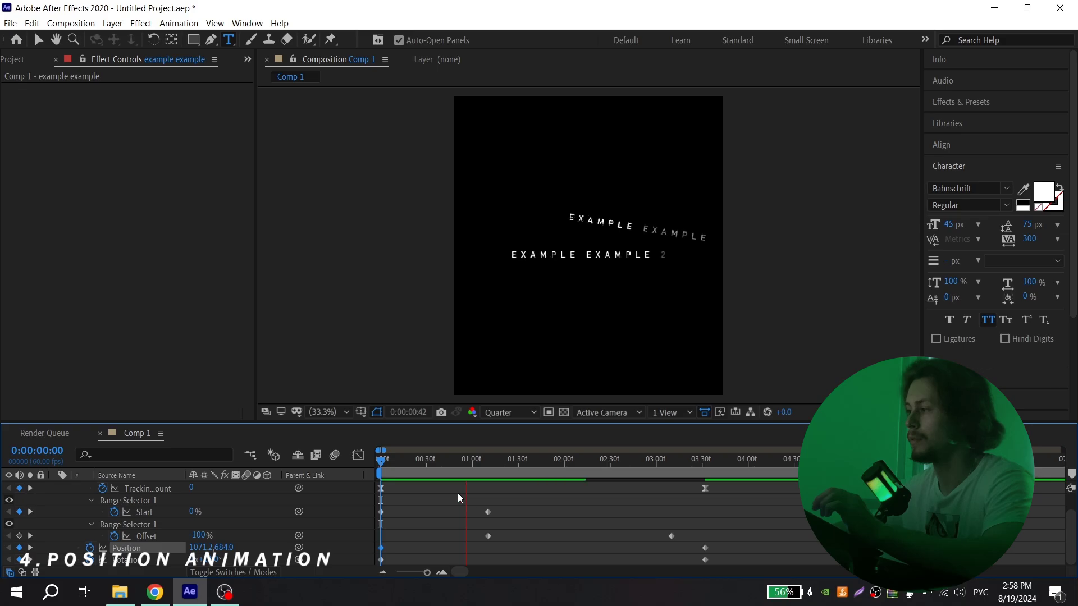
key(space)
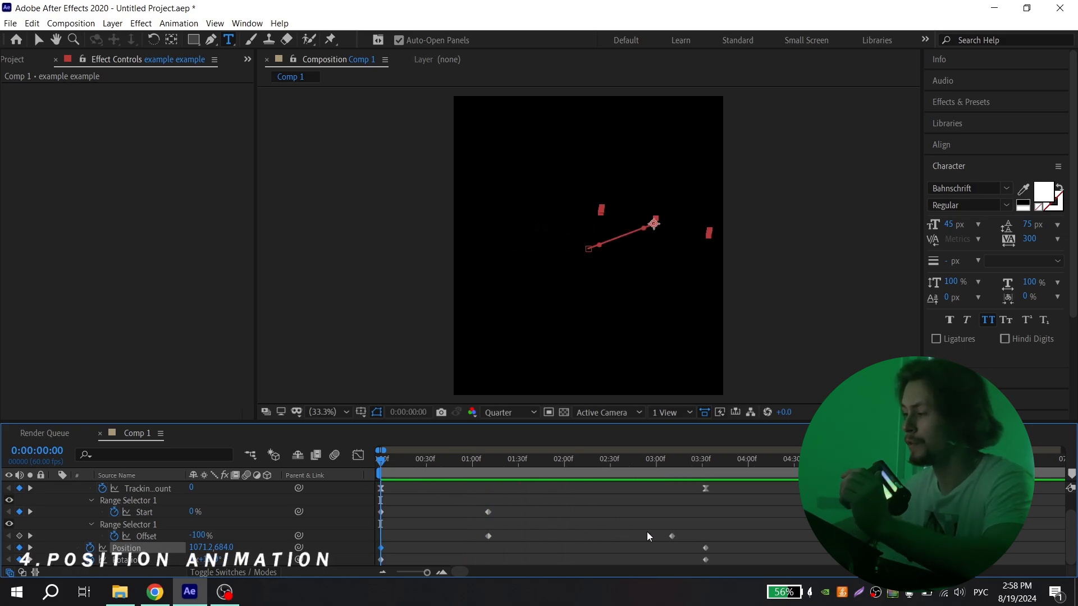
drag(720, 546, 373, 565)
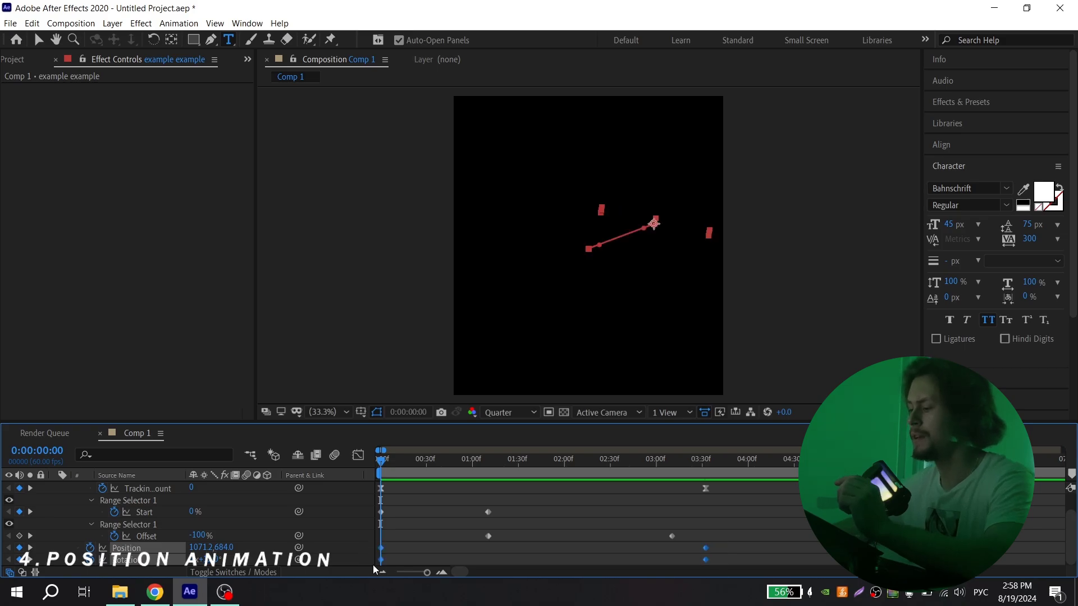
- Easy-ease the keyframes and lengthen the ending ease to 76.42% influence in the speed graph
key(F9)
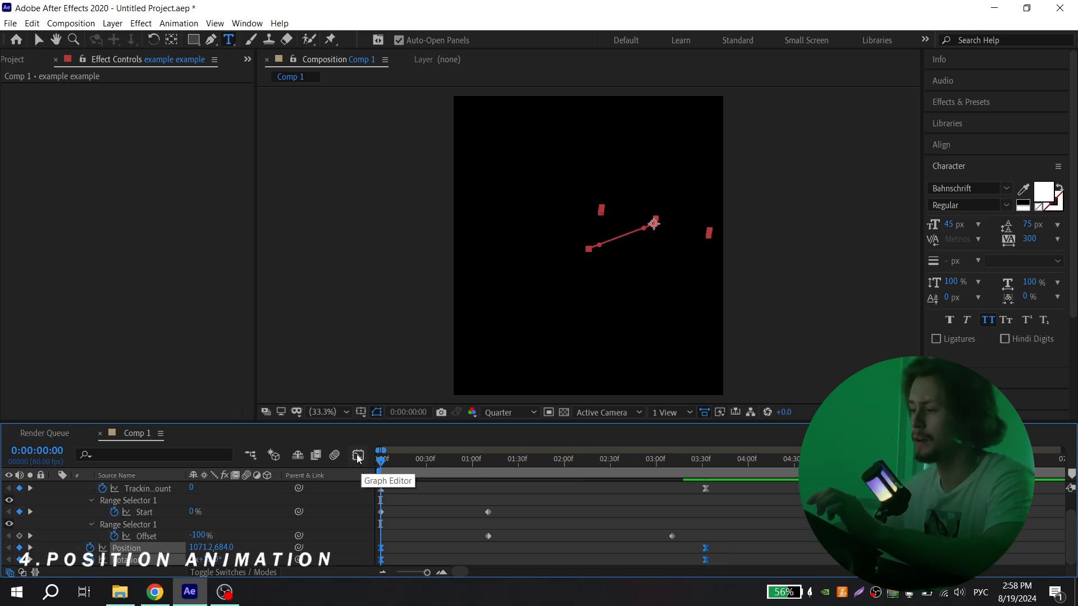
click(357, 456)
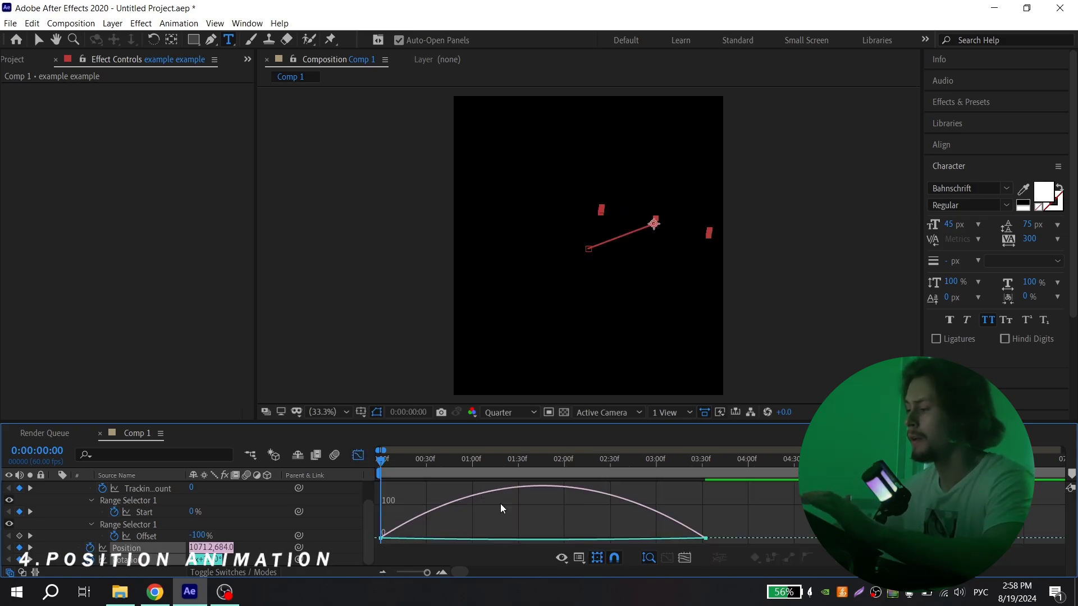
click(562, 558)
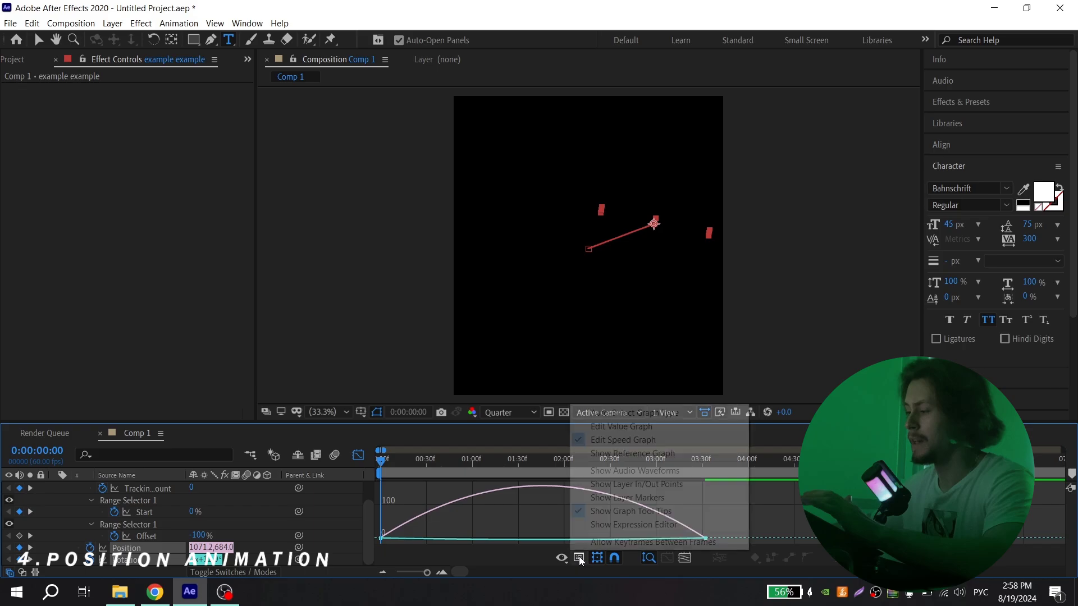
click(613, 441)
drag(770, 514, 636, 544)
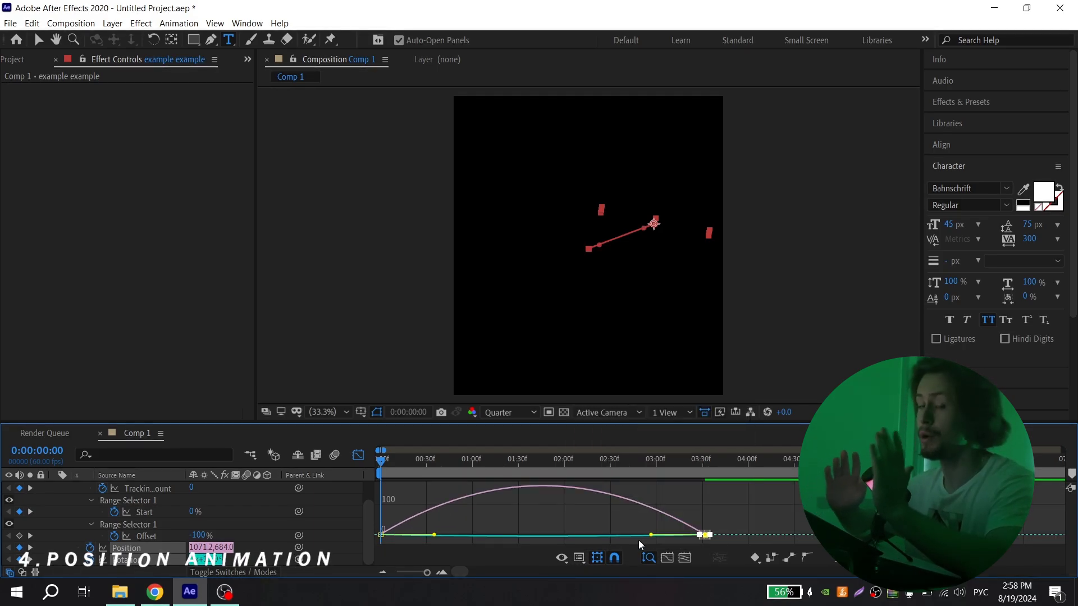
drag(651, 535, 574, 537)
- Pull the speed peak earlier on the starting keyframe for a fast start
drag(418, 502, 370, 543)
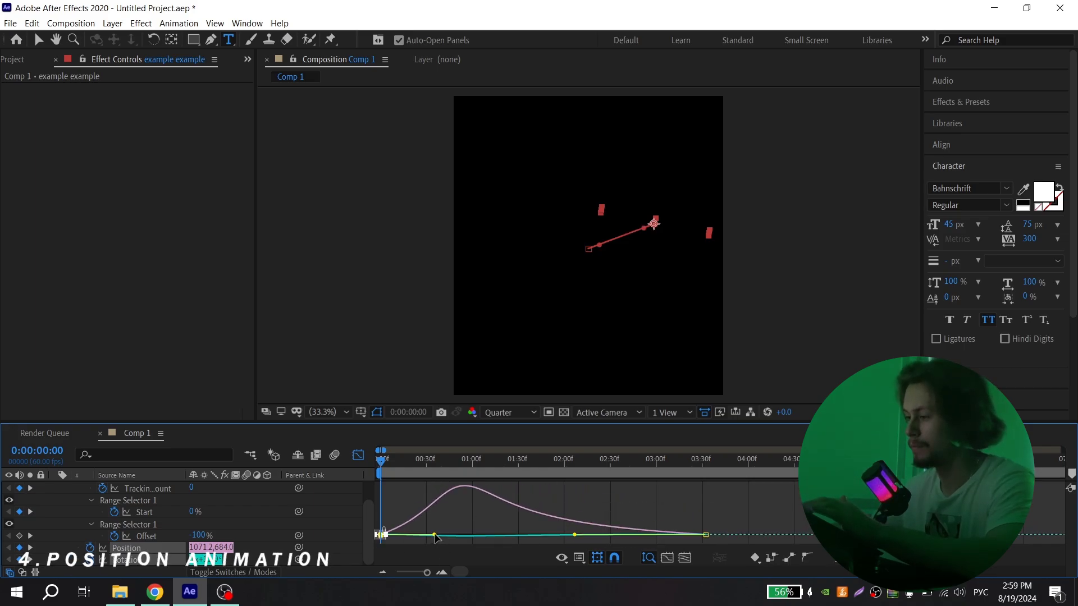
drag(435, 536, 406, 535)
key(space)
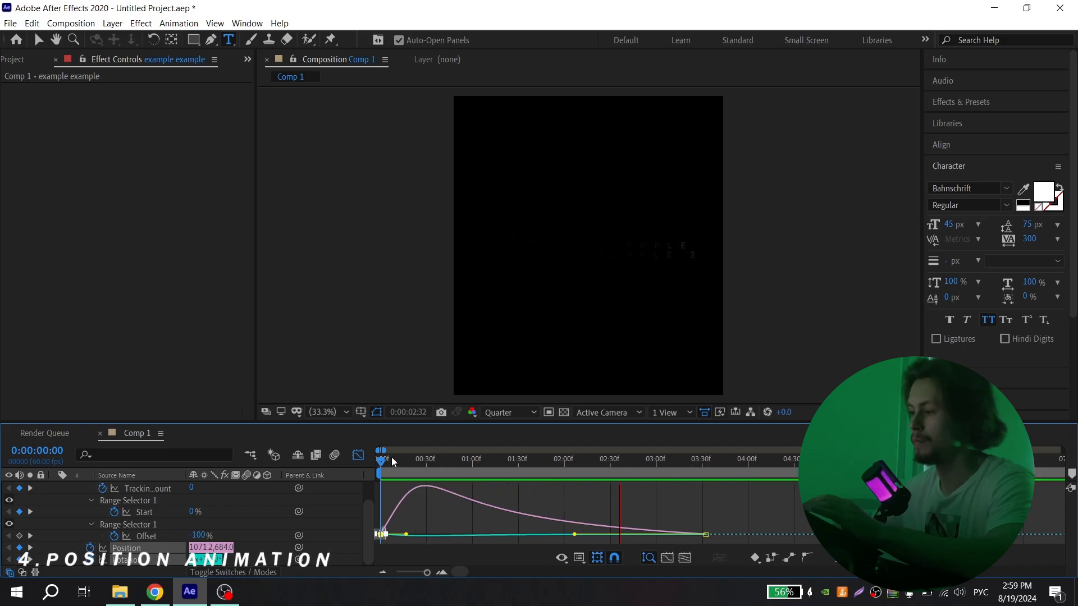
key(space)
drag(406, 535, 397, 535)
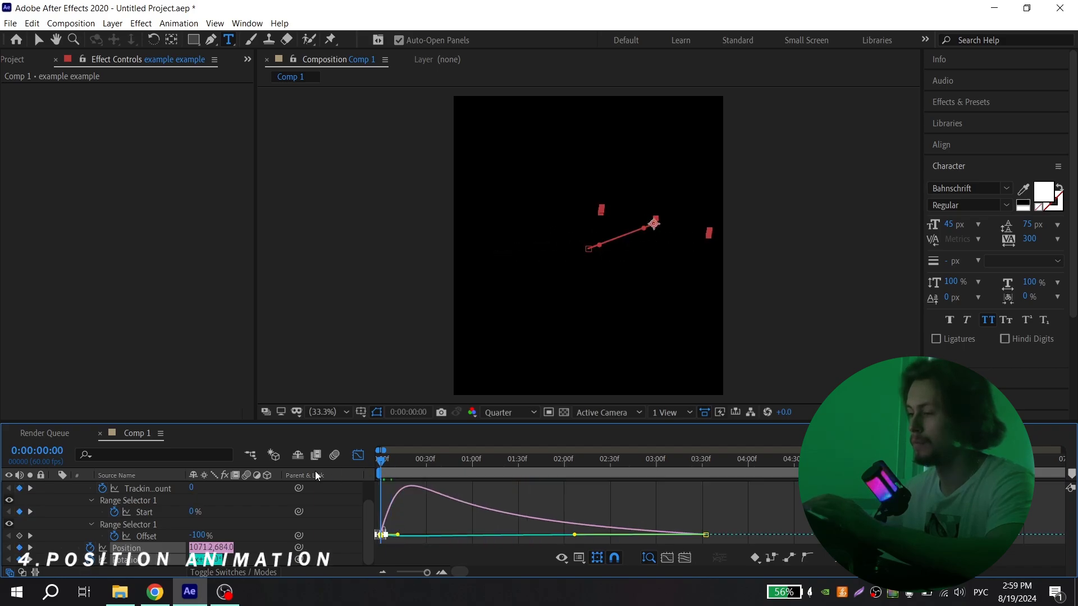
key(space)
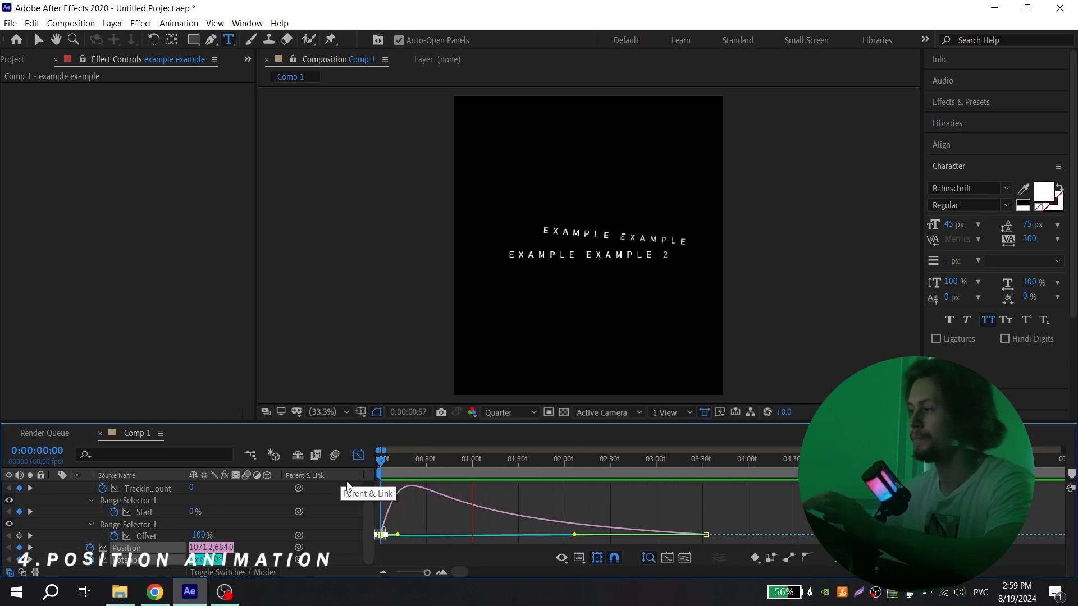
key(space)
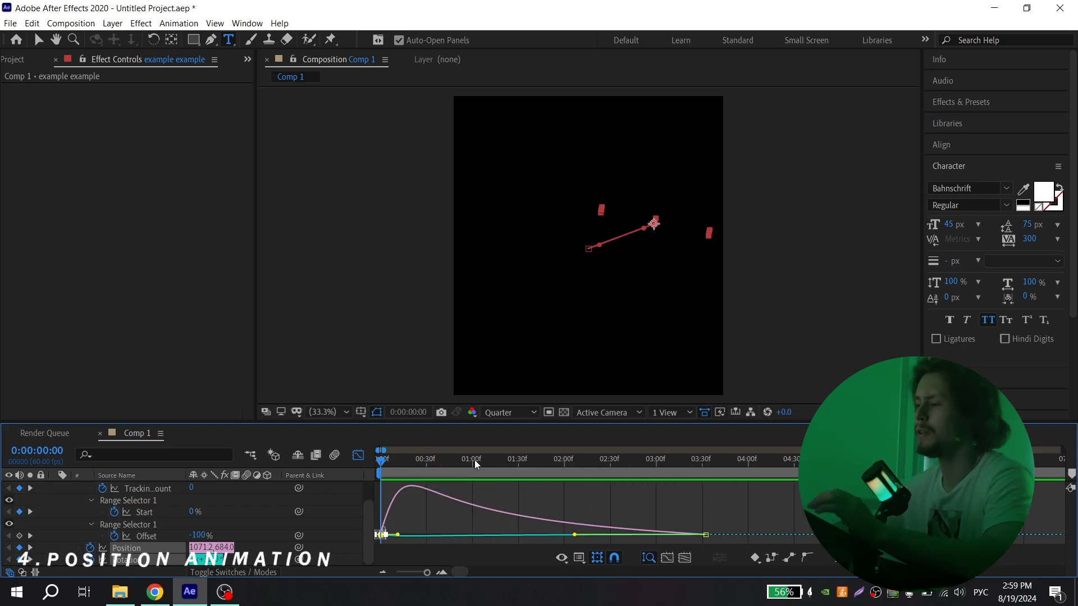
key(space)
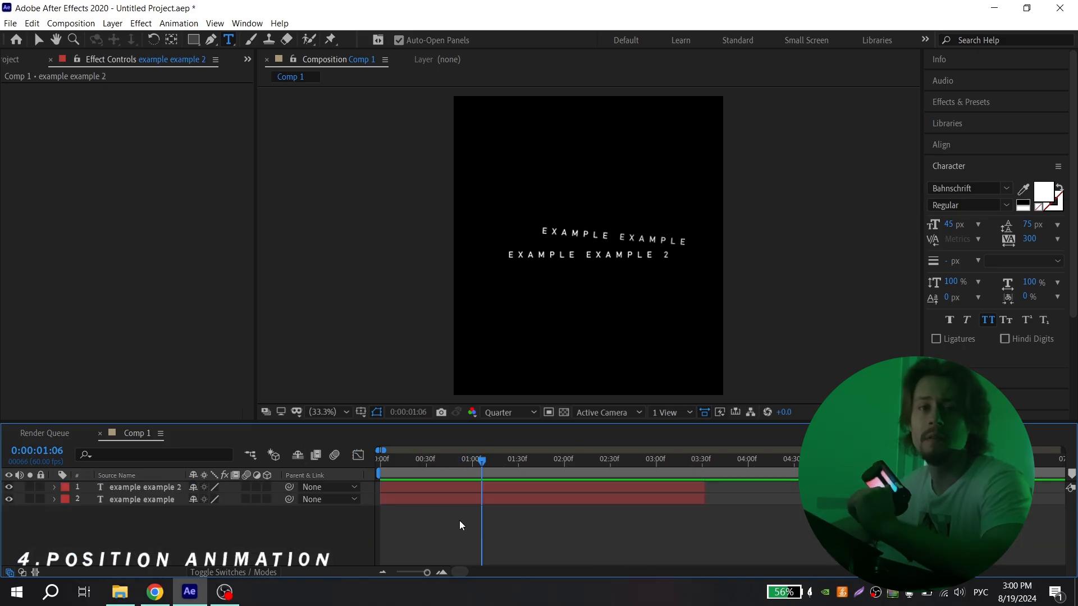
- Reveal Position and Rotation keyframes on example example 2 at the first frame
click(516, 504)
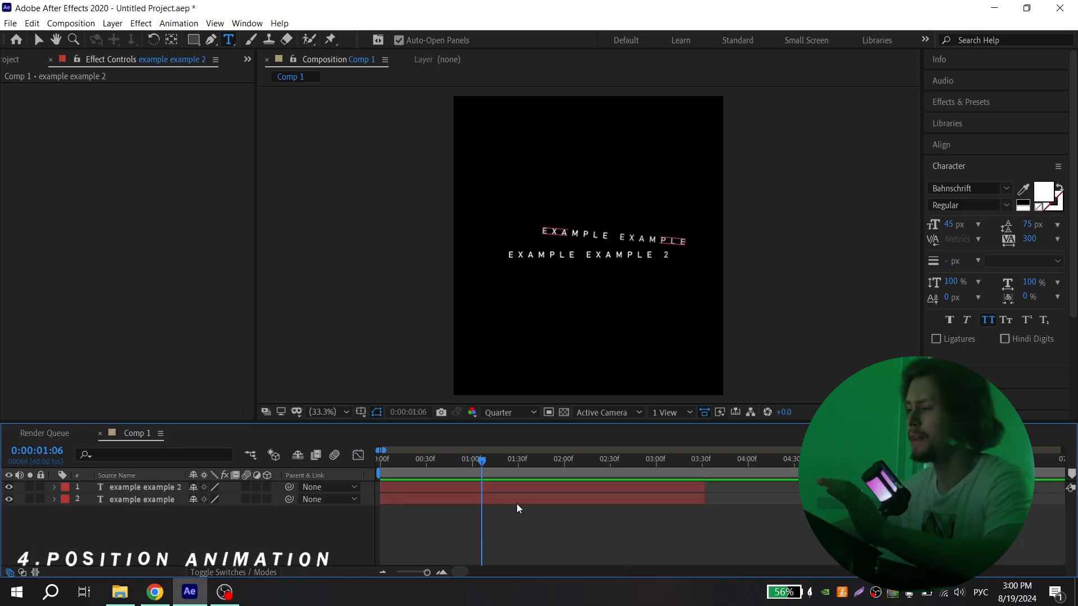
click(399, 484)
key(Home)
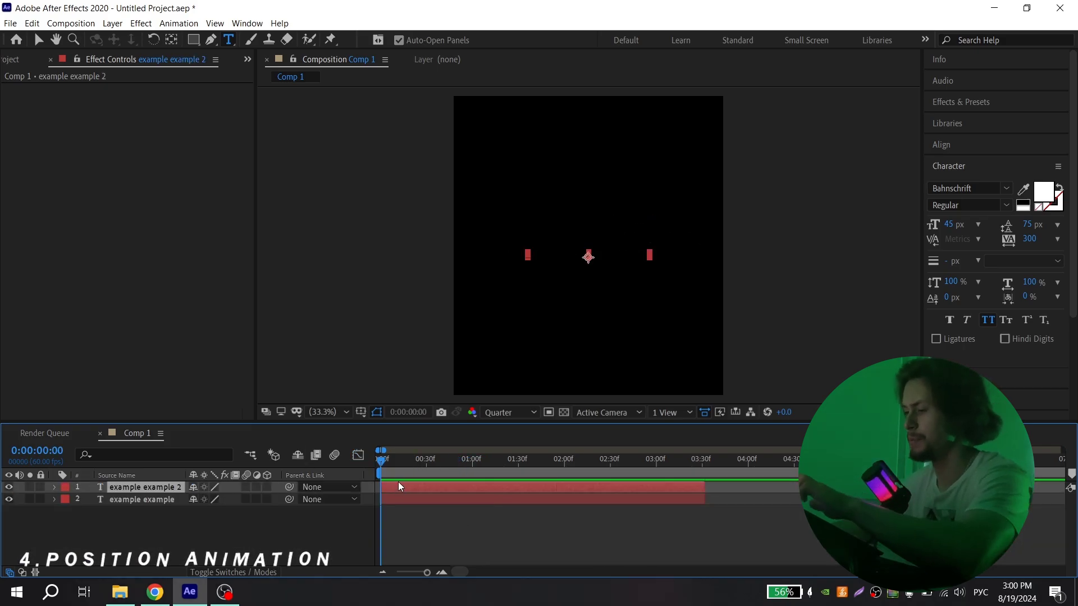
key(p)
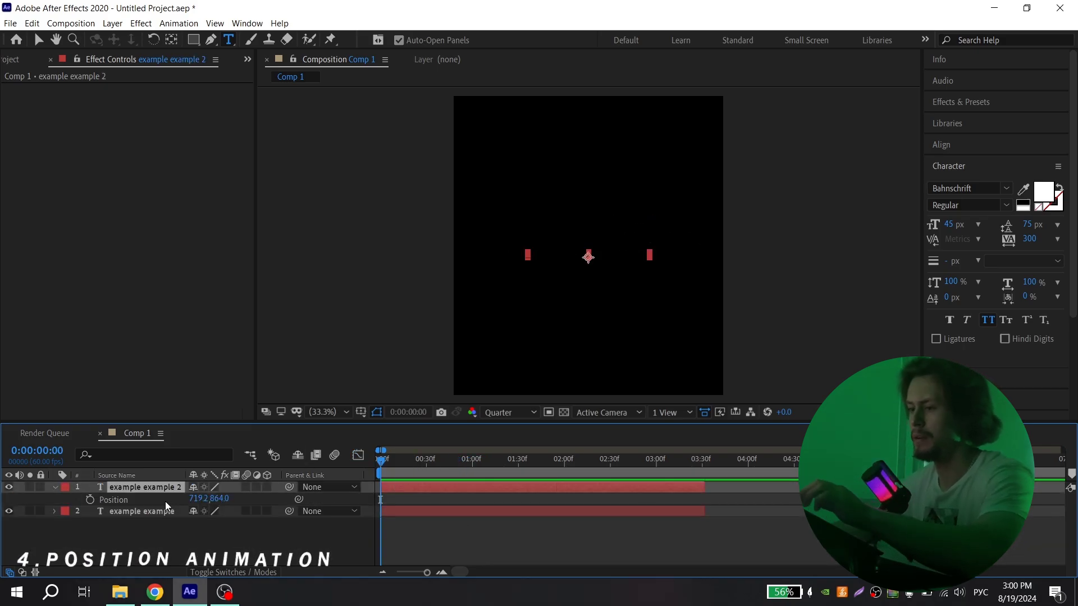
key(r)
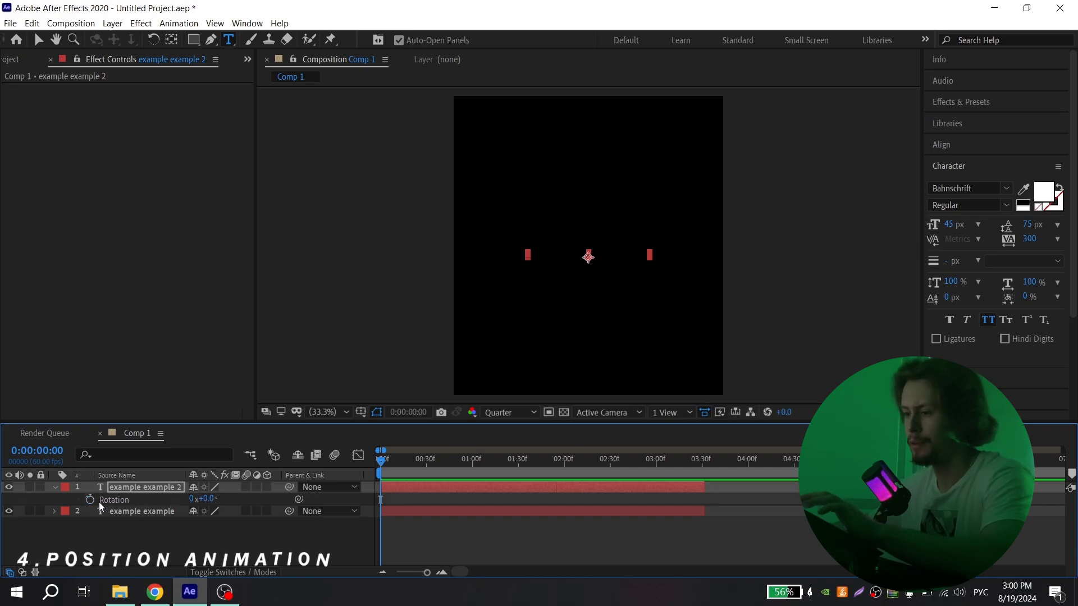
key(u)
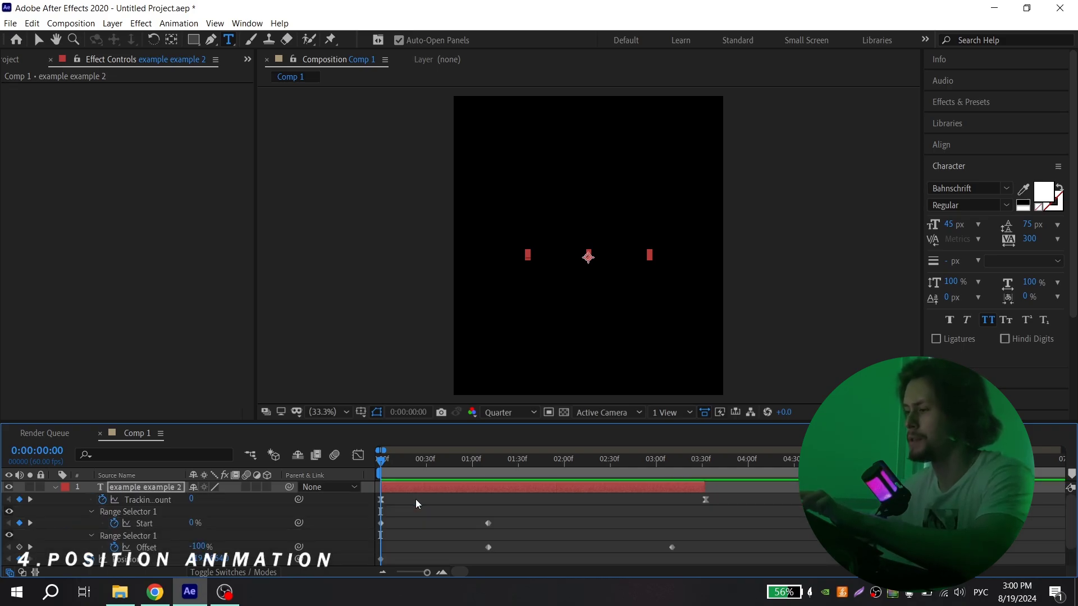
- Move its end keyframes to about 3:32 and set the start position to 460.2, 934.0
scroll(415, 500, down, 2)
drag(400, 525, 703, 547)
scroll(702, 538, up, 2)
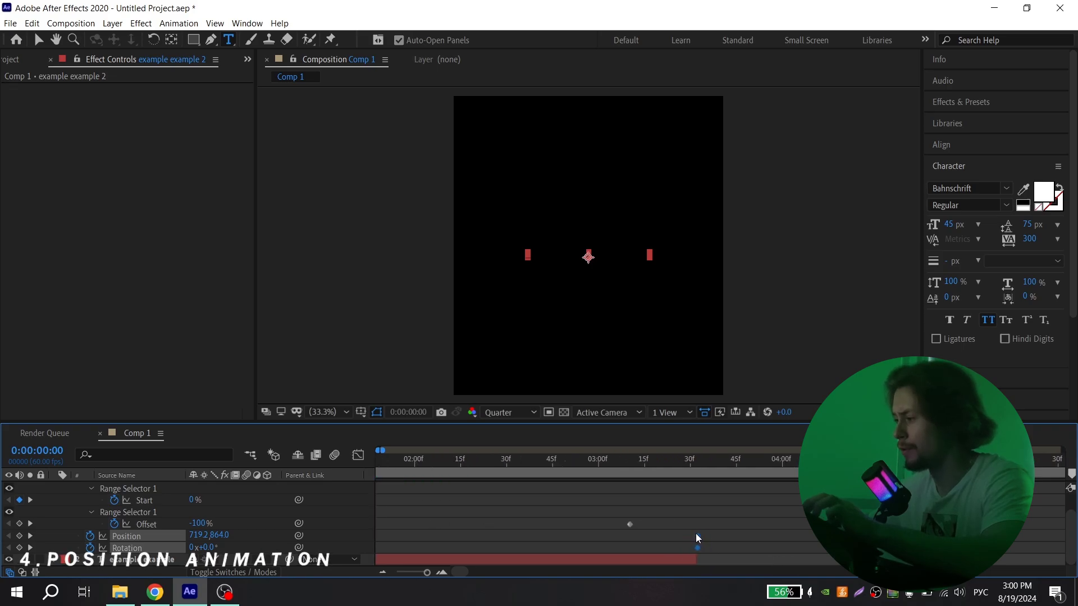
scroll(695, 534, down, 5)
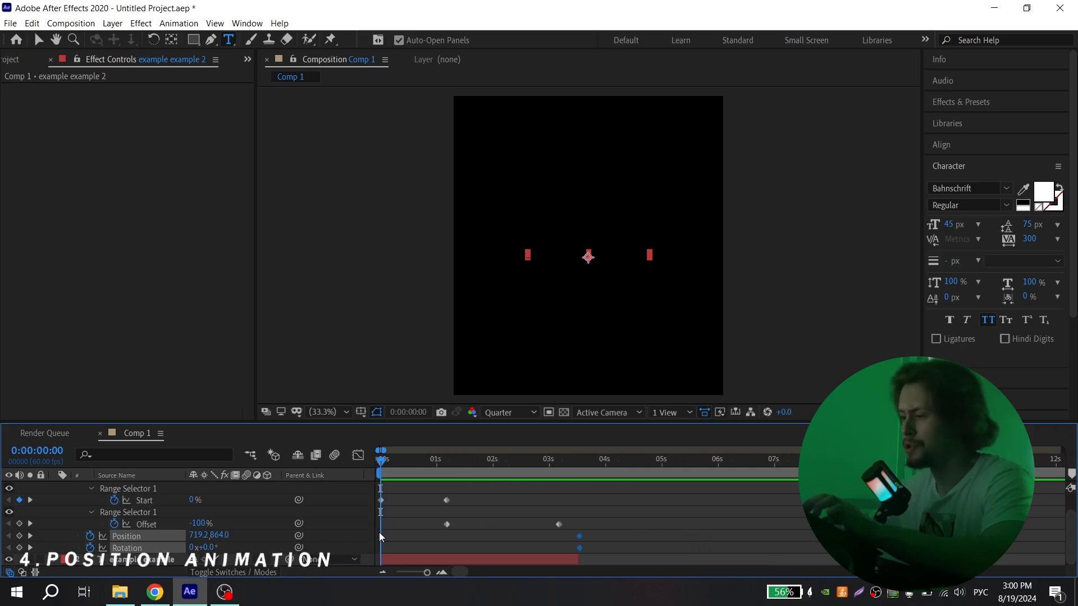
mouse_move(216, 535)
mouse_down()
mouse_move(238, 535)
mouse_move(202, 547)
mouse_move(216, 548)
mouse_up()
- Easy-ease the Position and Rotation end keyframes of example example 2
key(space)
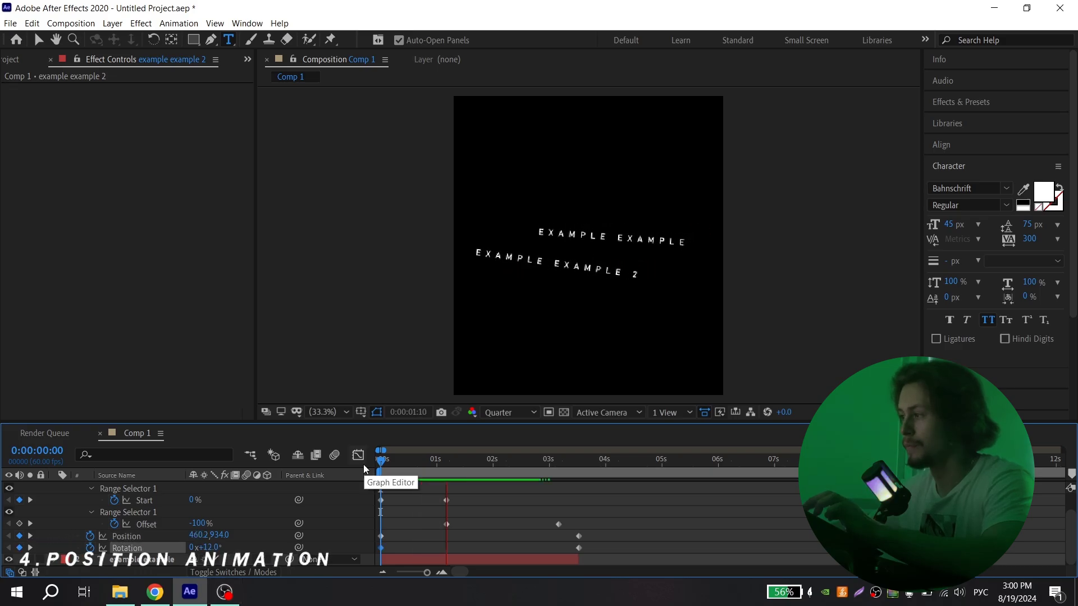
key(space)
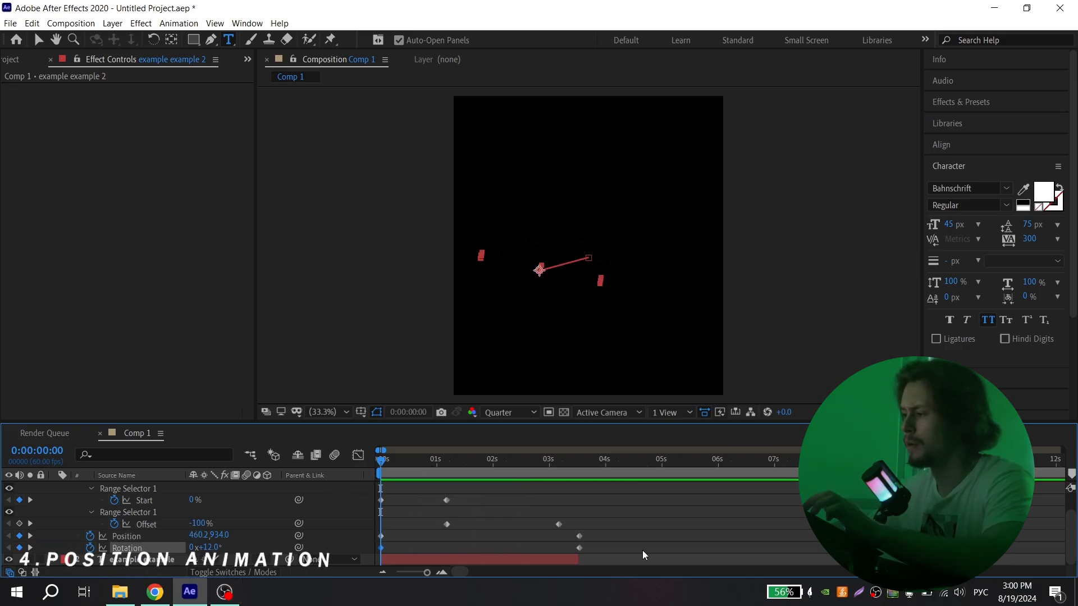
drag(613, 539, 368, 551)
key(shift+F3)
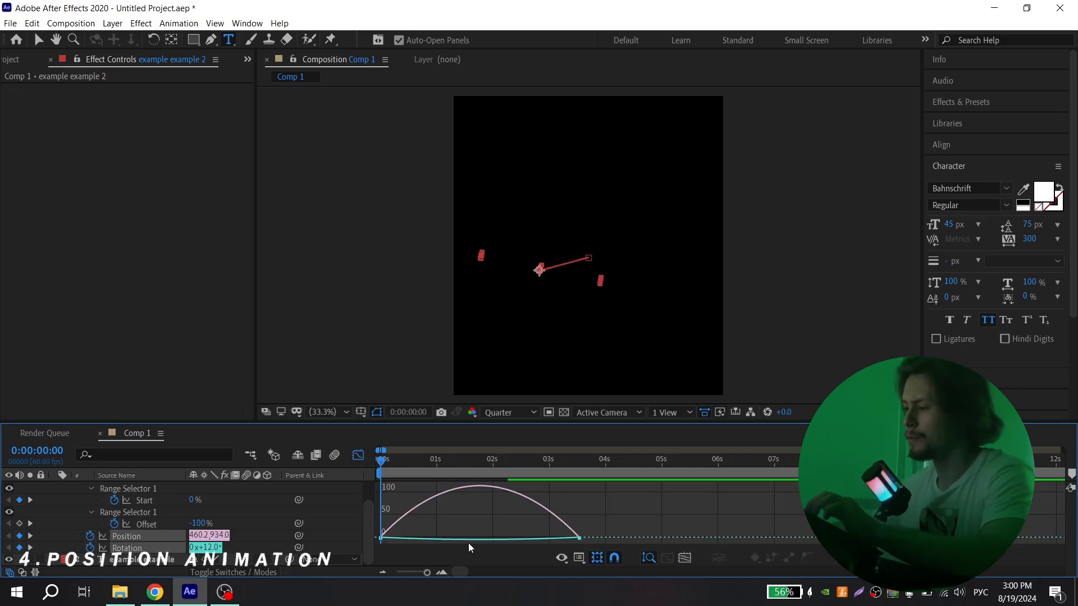
drag(612, 518, 499, 536)
key(F9)
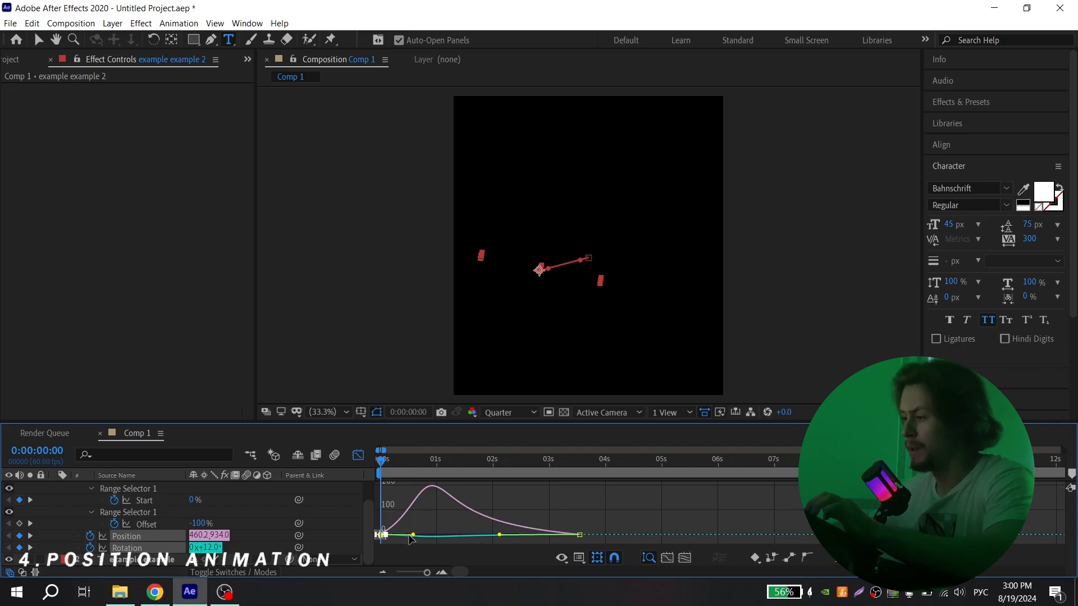
- Cut the start keyframe's influence to about 8% for a fast-in, slow-settle motion
drag(409, 535, 396, 534)
key(space)
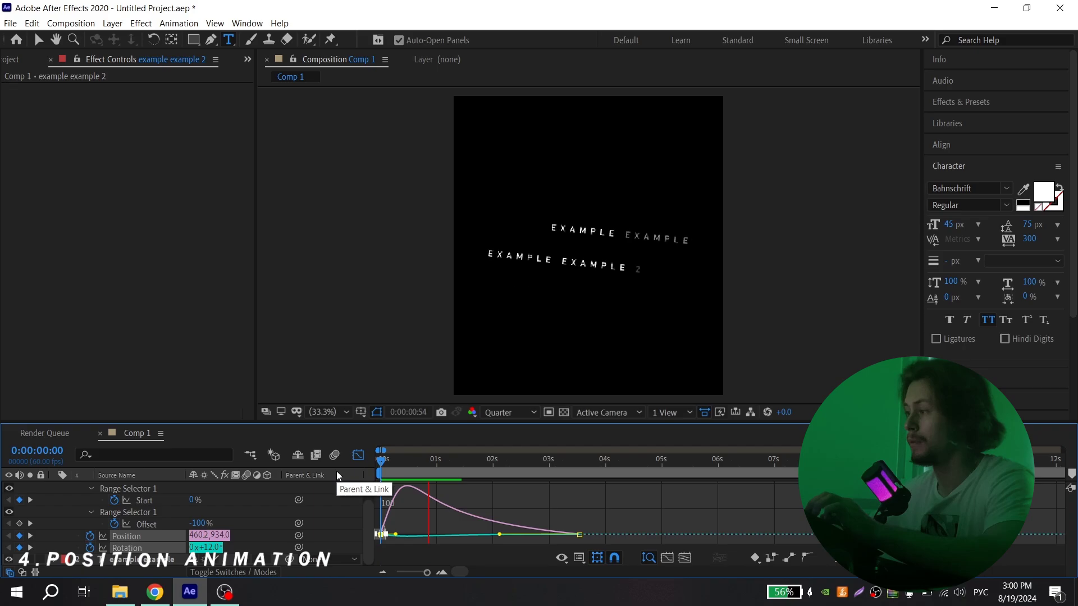
key(space)
drag(396, 534, 386, 535)
key(space)
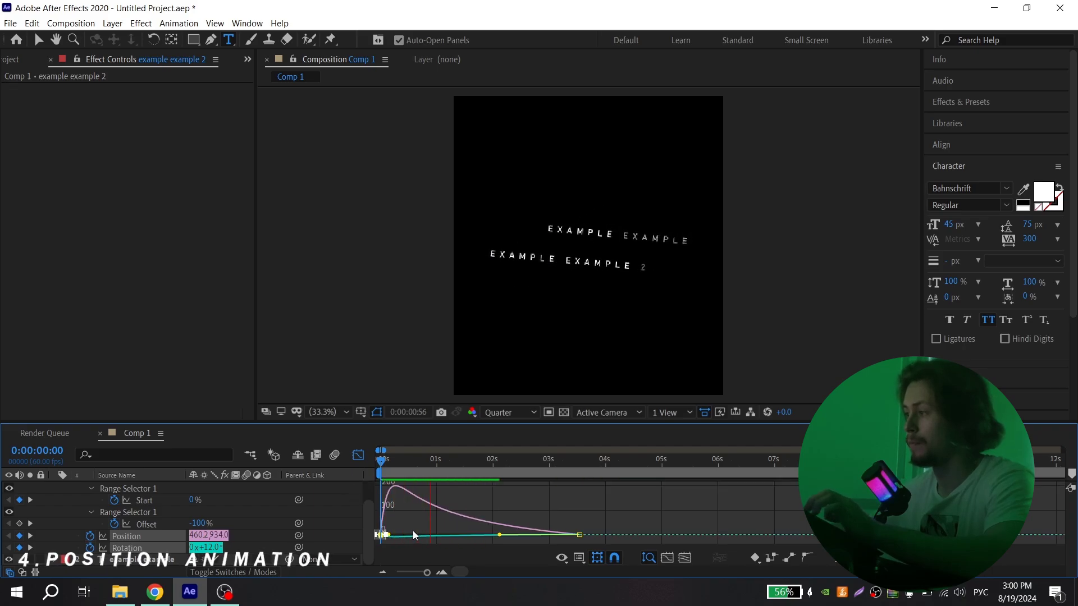
key(shift+F3)
key(u)
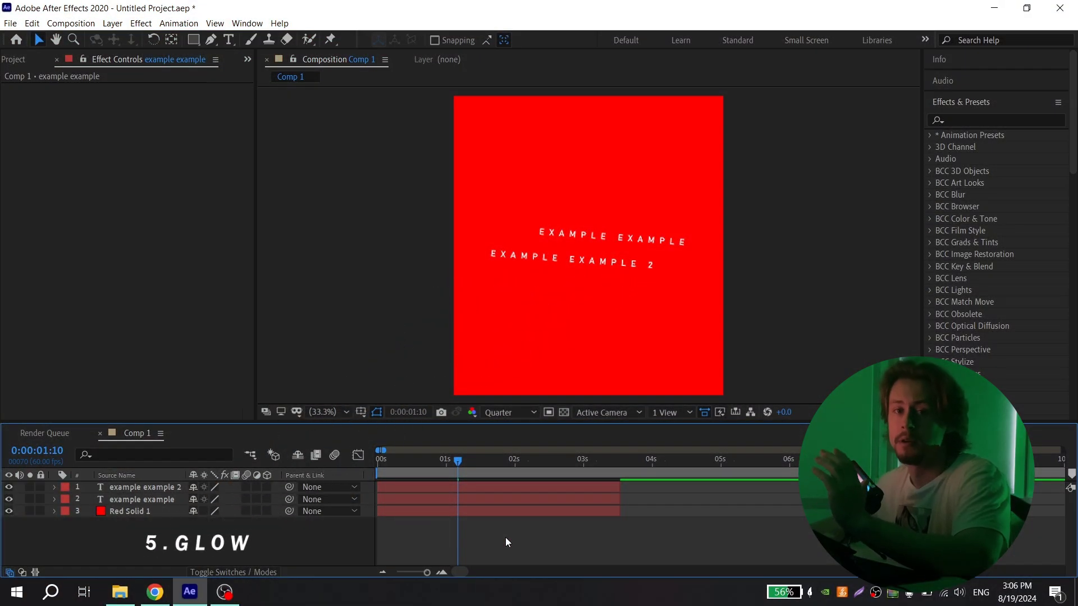
- Apply Deep Glow to the example example layer with Unmult turned on
click(974, 120)
text(deep)
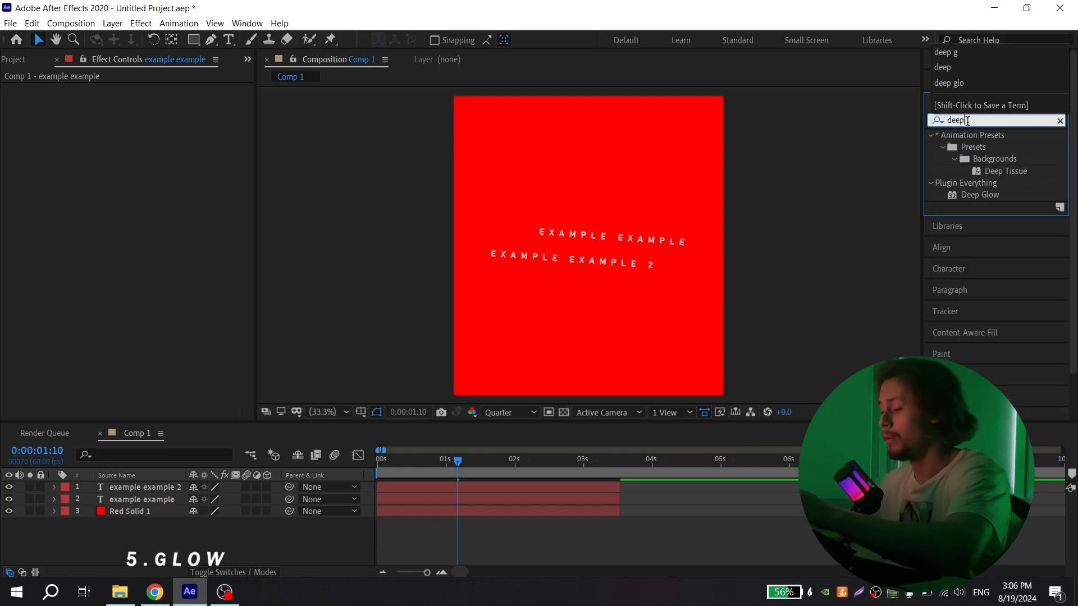
text( g)
drag(995, 144, 492, 508)
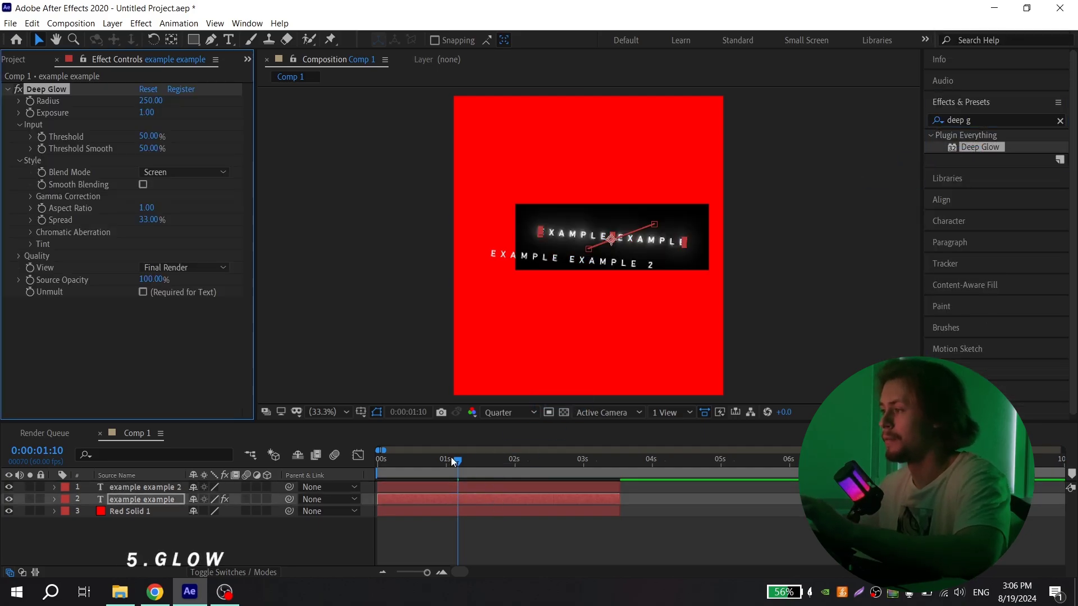
click(143, 292)
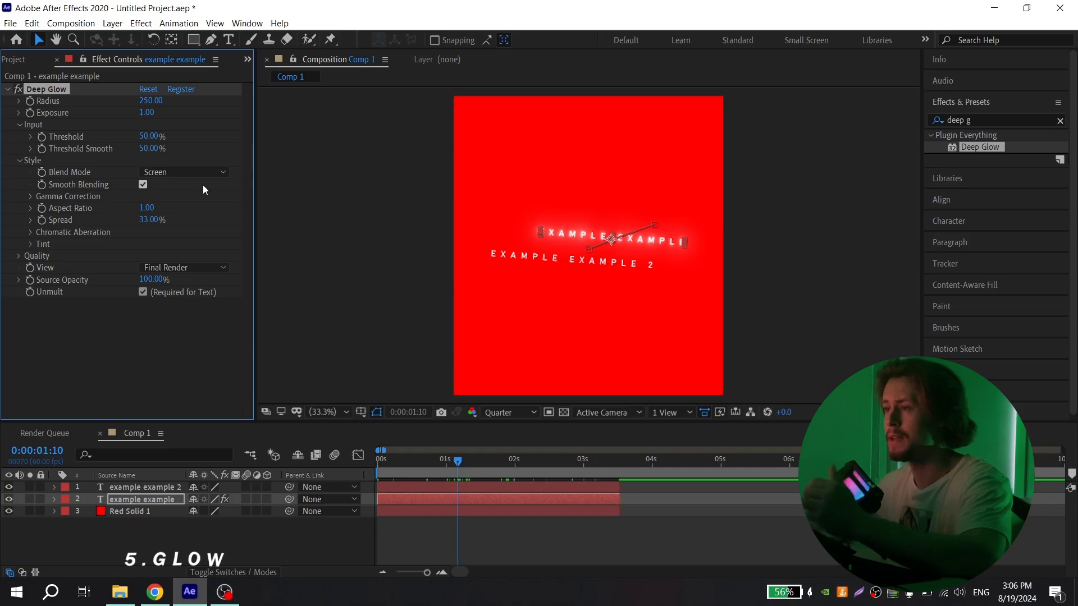
- Set Deep Glow Radius to 200, Exposure to 1.2 and Threshold Smooth to 100%
click(151, 100)
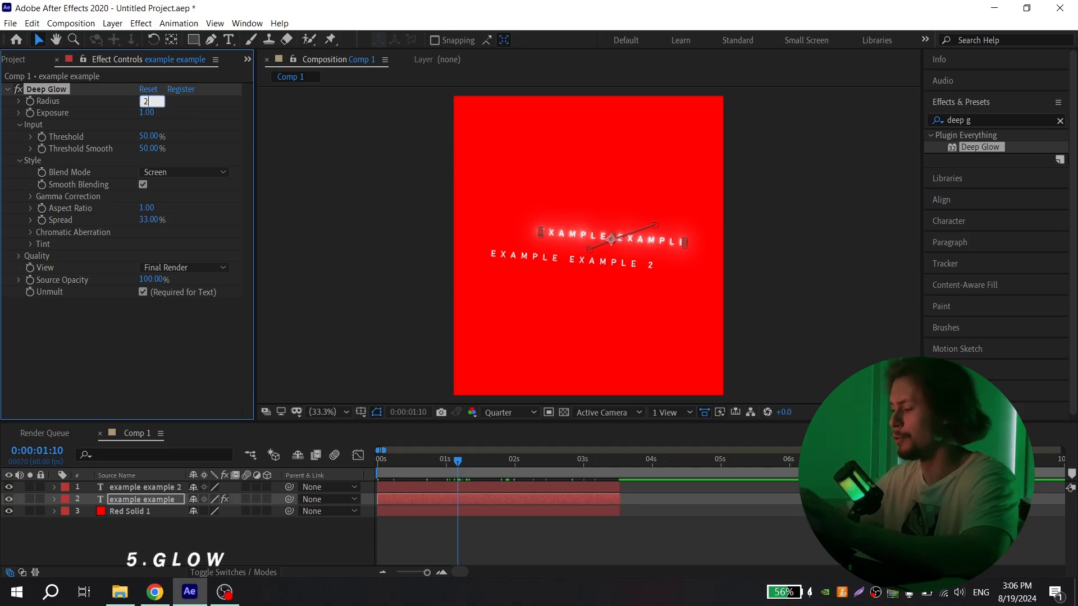
text(200)
key(Return)
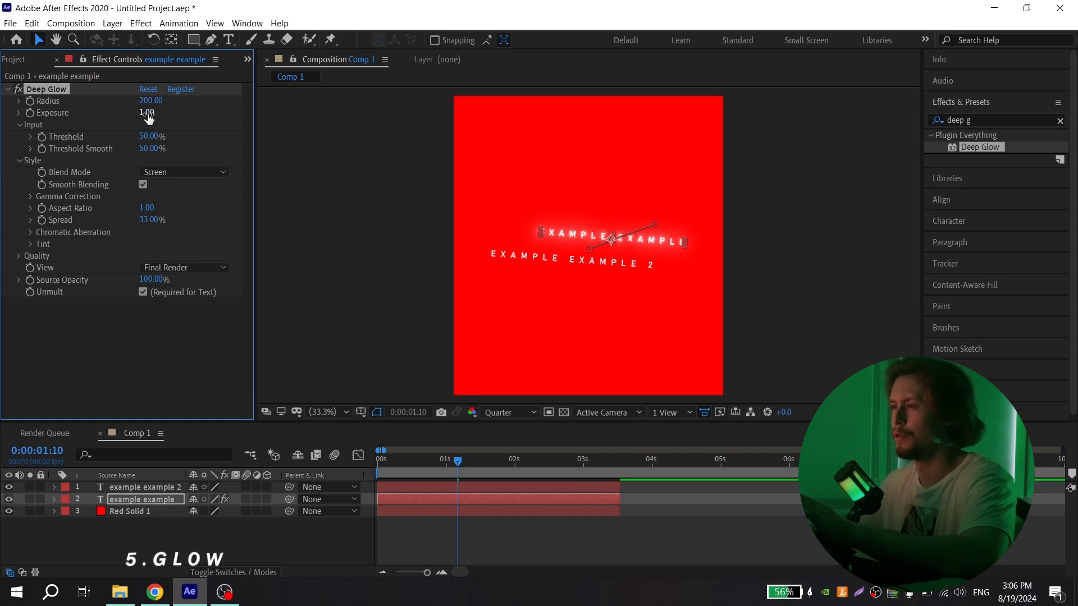
click(148, 112)
text(1.2)
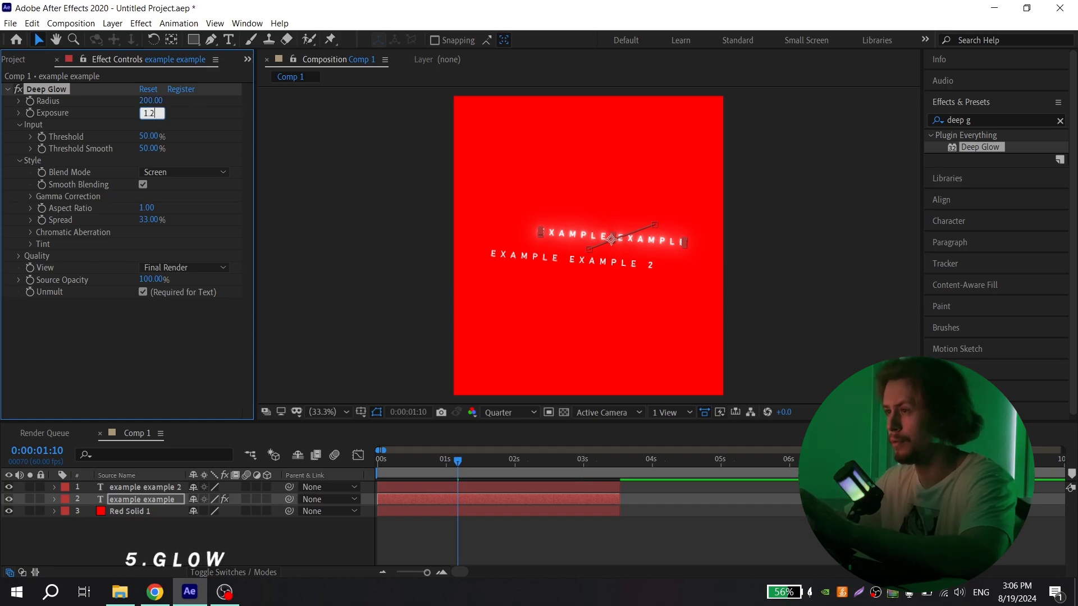
key(Return)
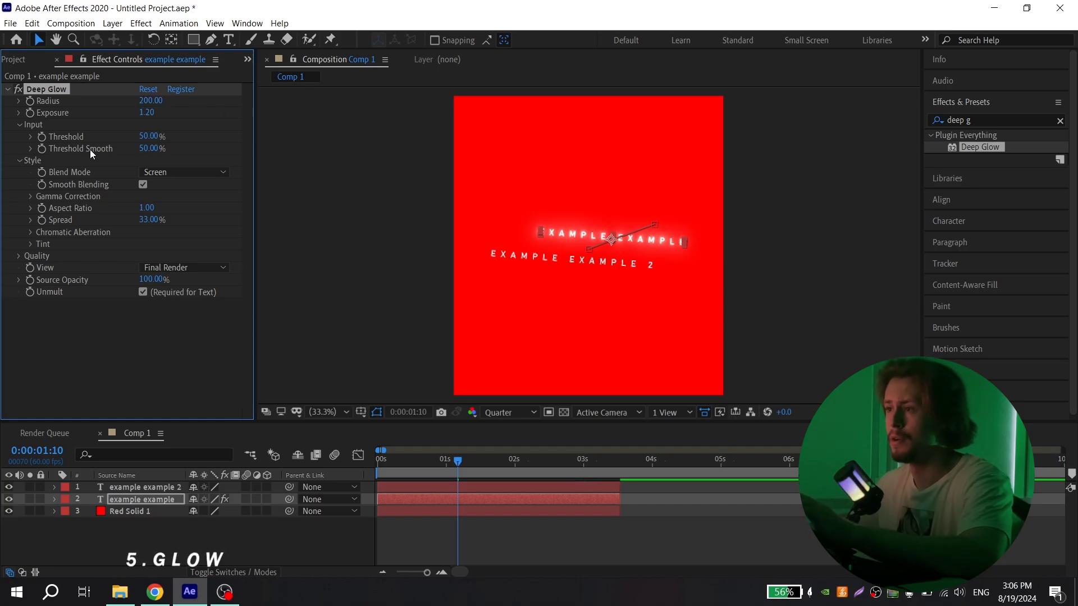
click(150, 148)
text(100)
key(Return)
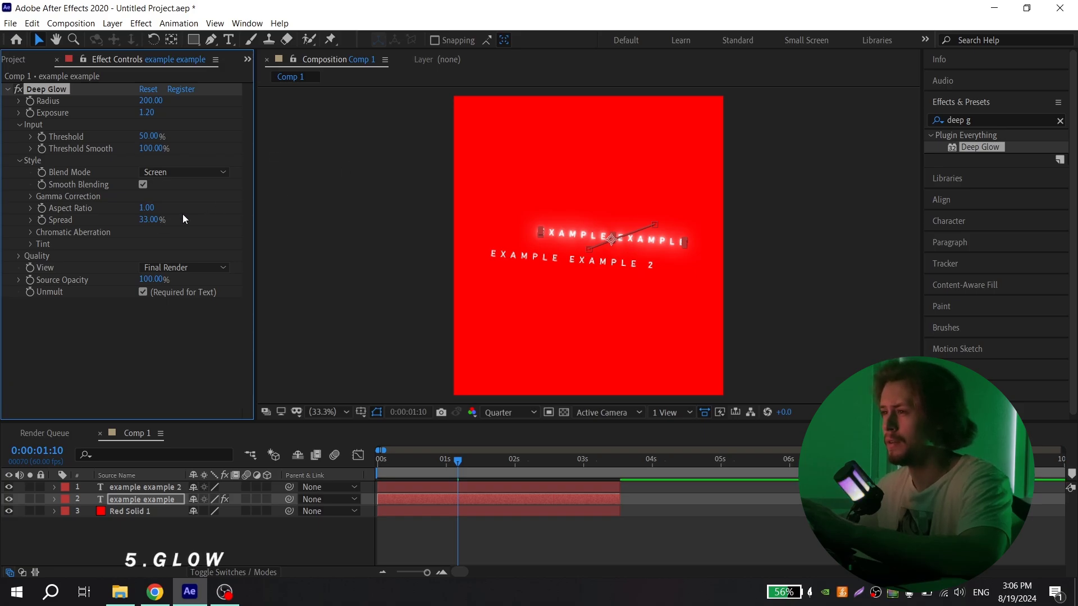
click(8, 89)
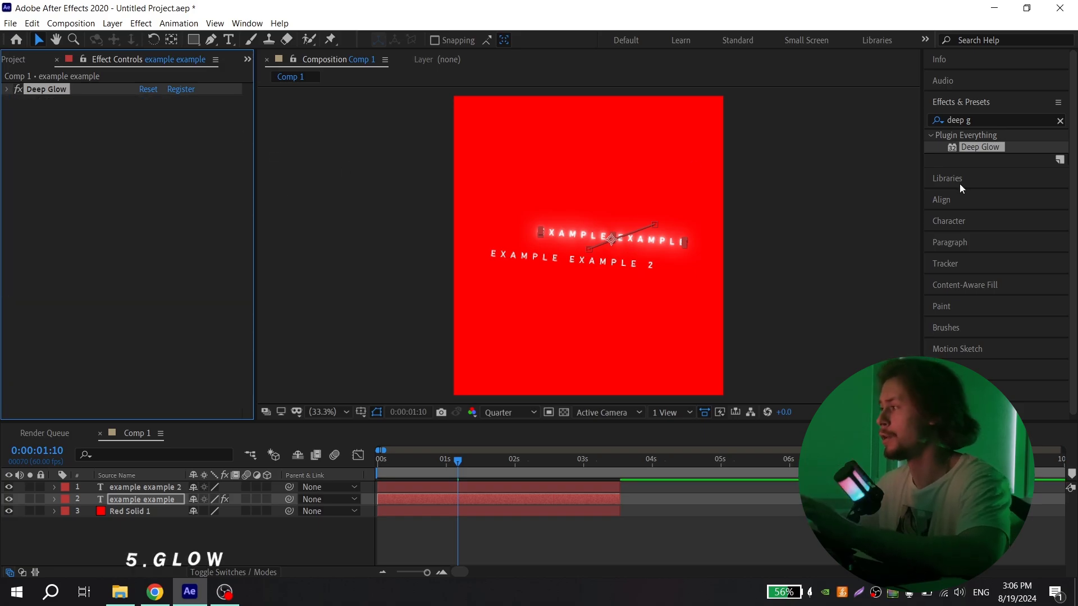
- Add a Drop Shadow to the example example layer with opacity at 100%
click(1001, 117)
text(drop sh)
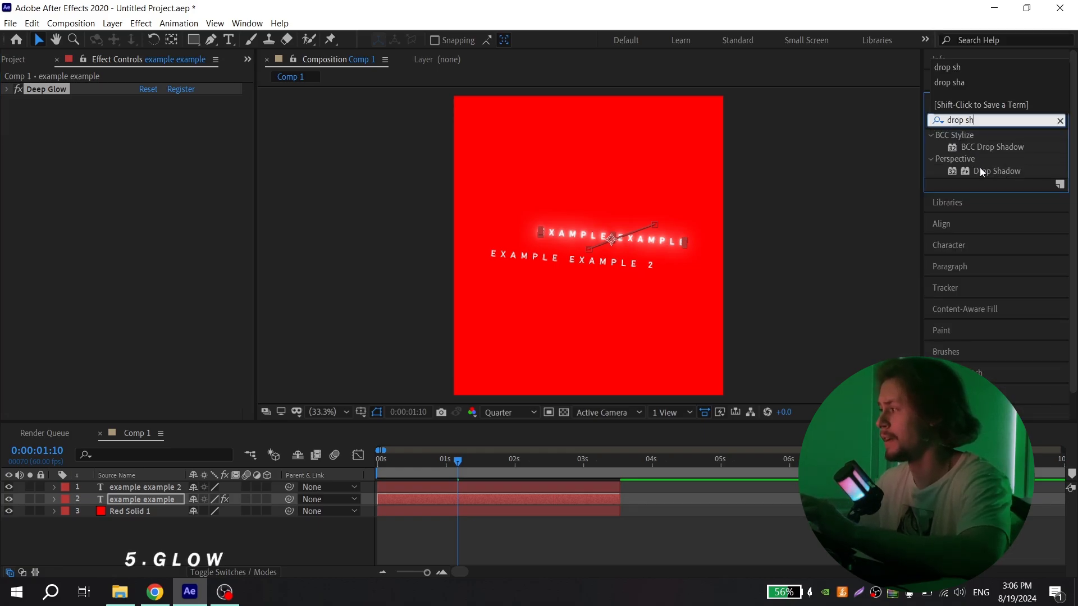
drag(980, 170, 496, 499)
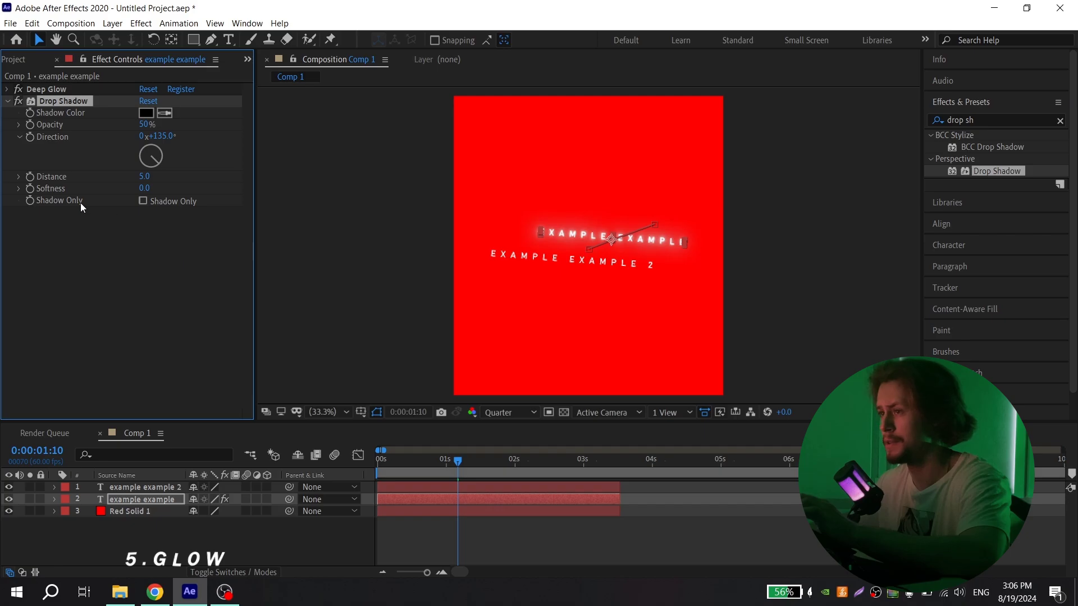
drag(146, 128, 390, 137)
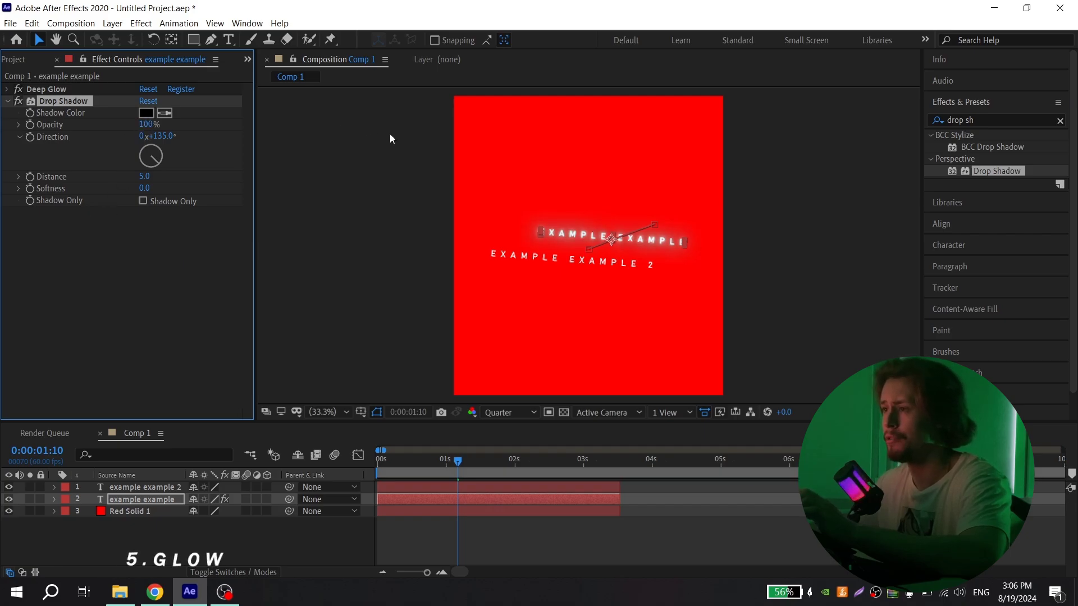
- Set the shadow Distance to 15 and Softness to 3
click(141, 176)
text(15)
key(Return)
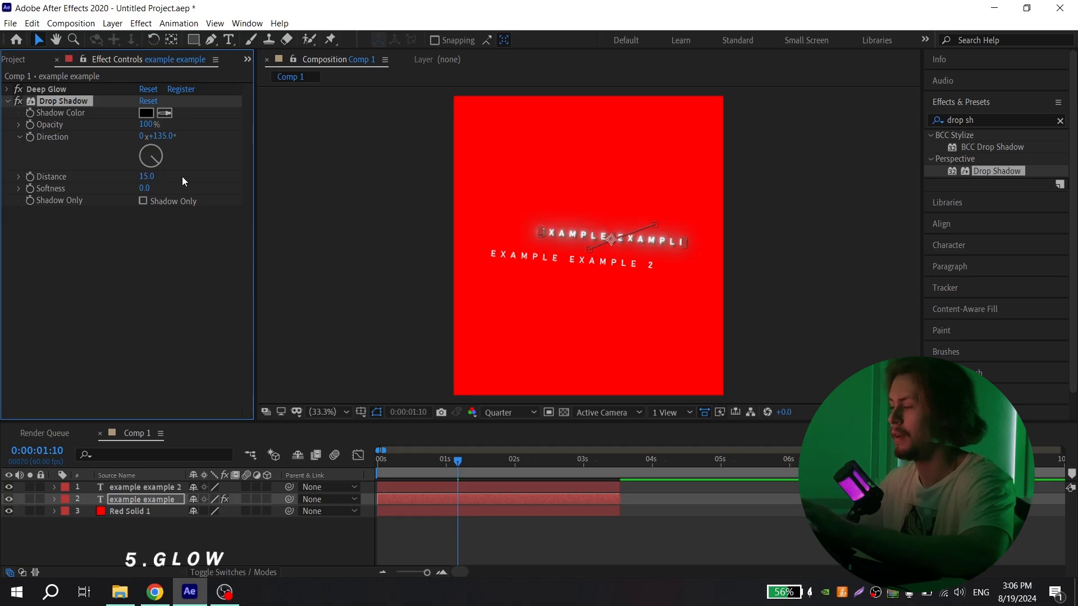
click(145, 189)
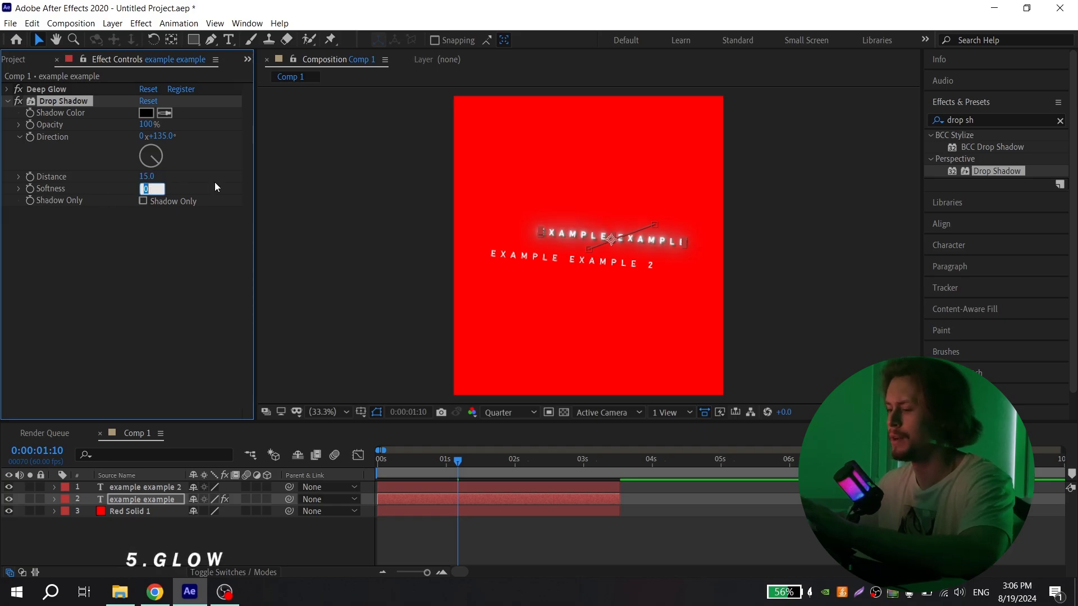
text(3)
key(Return)
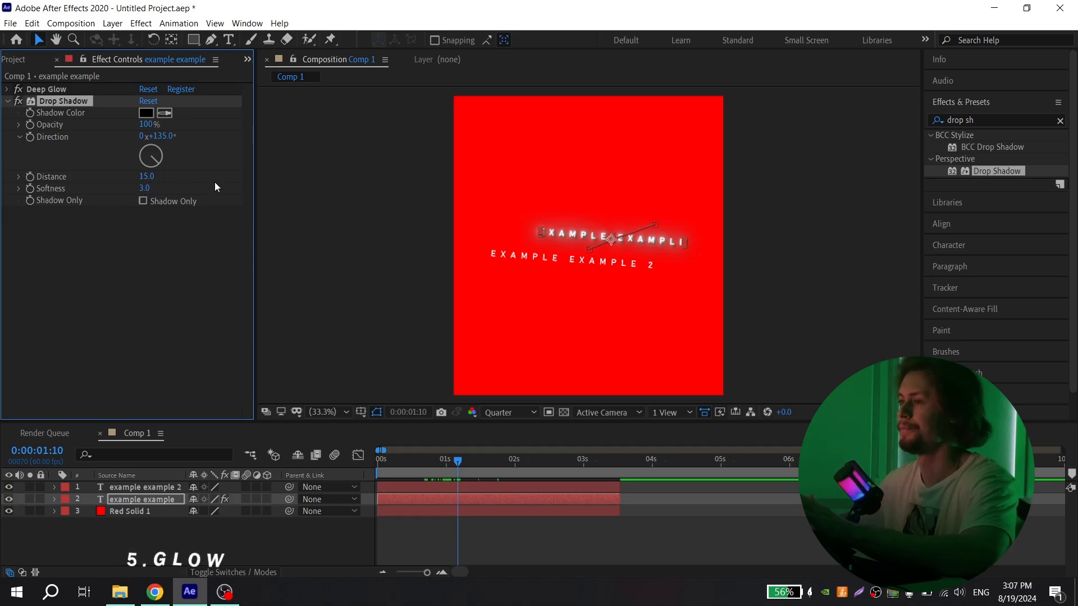
click(7, 101)
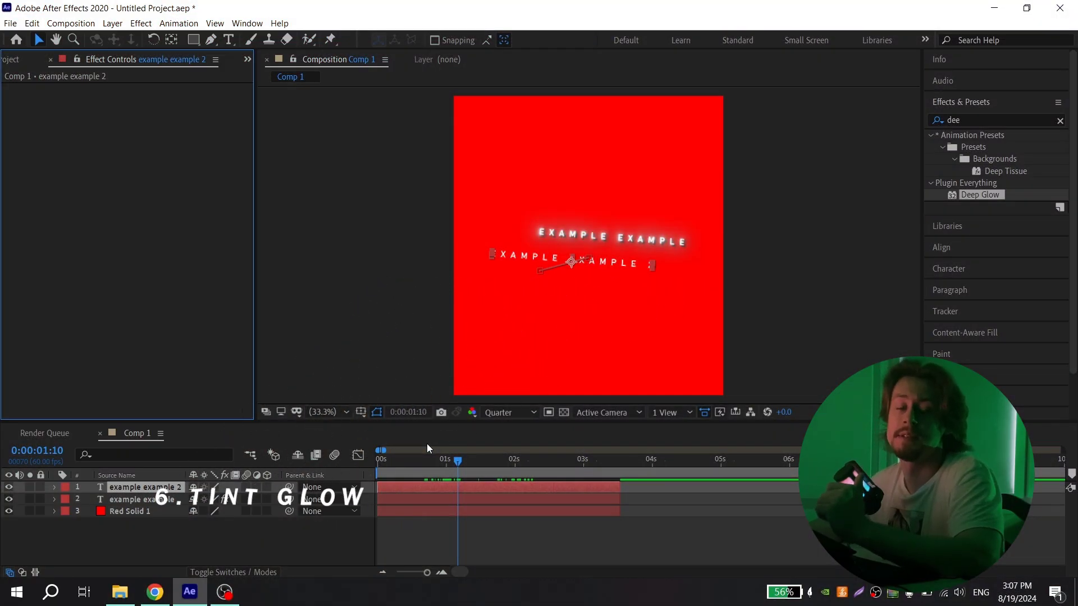
- Copy Deep Glow and Drop Shadow from 'example example' and paste them onto 'example example 2'
click(486, 499)
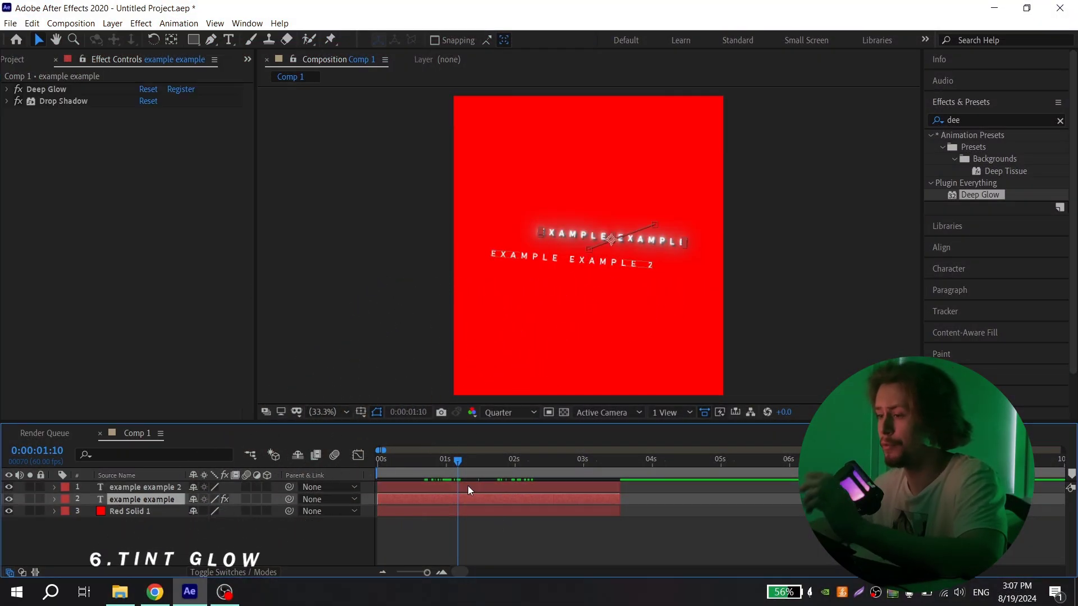
click(65, 102)
shift+click(59, 89)
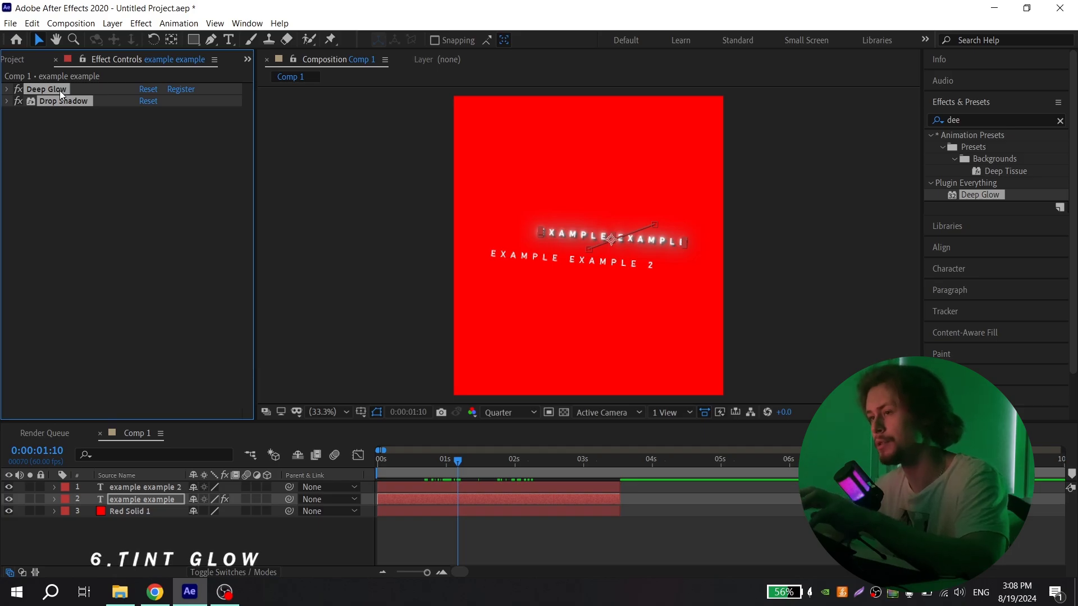
click(453, 487)
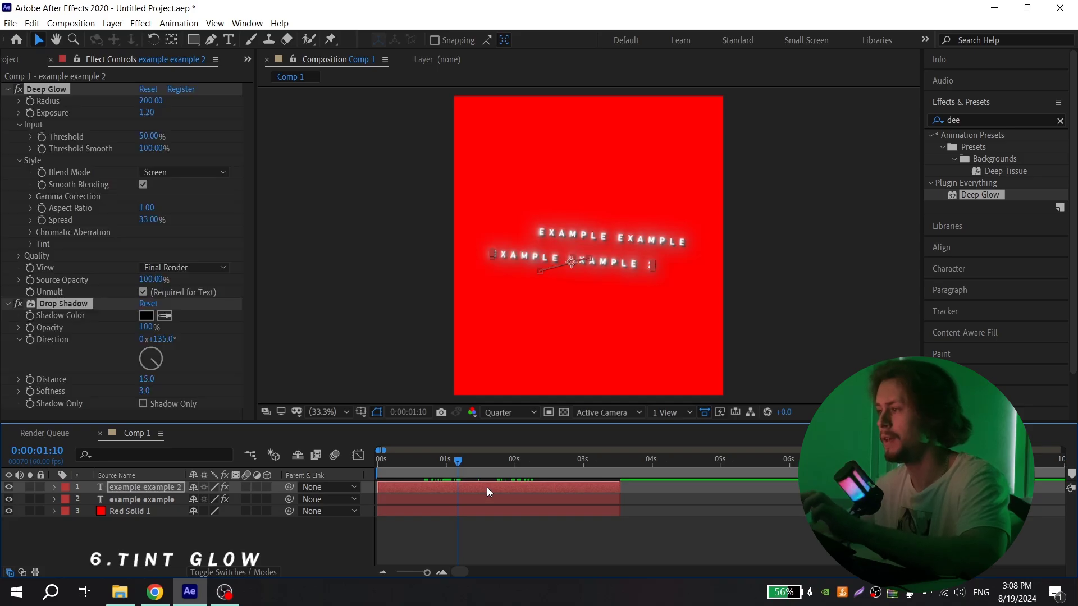
ctrl+click(8, 90)
- Enable Deep Glow's red tint, hide the Red Solid 1 background, and preview at Full resolution
click(8, 89)
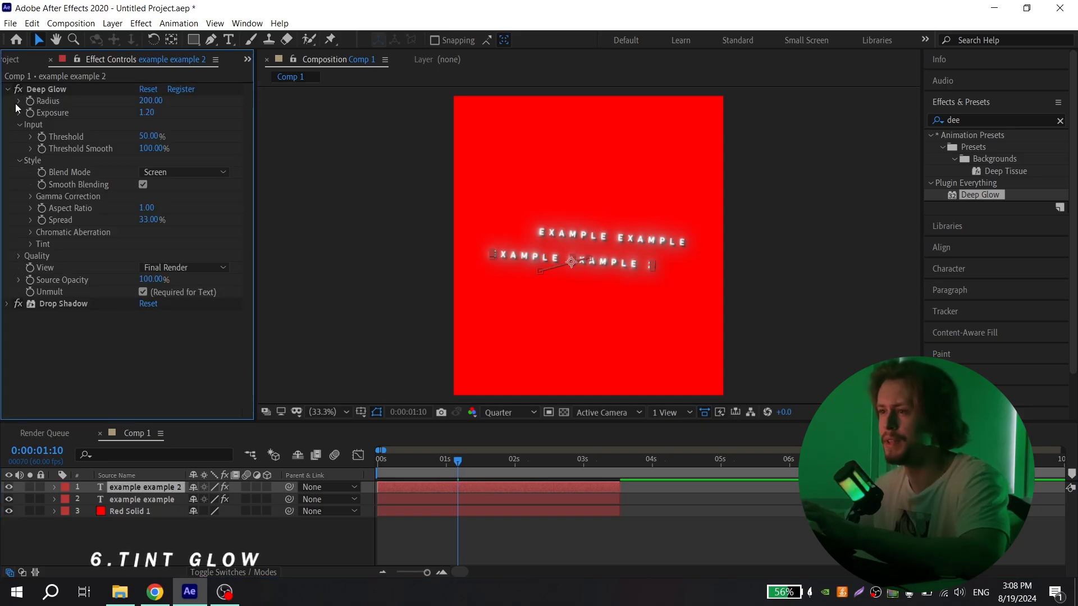
click(30, 245)
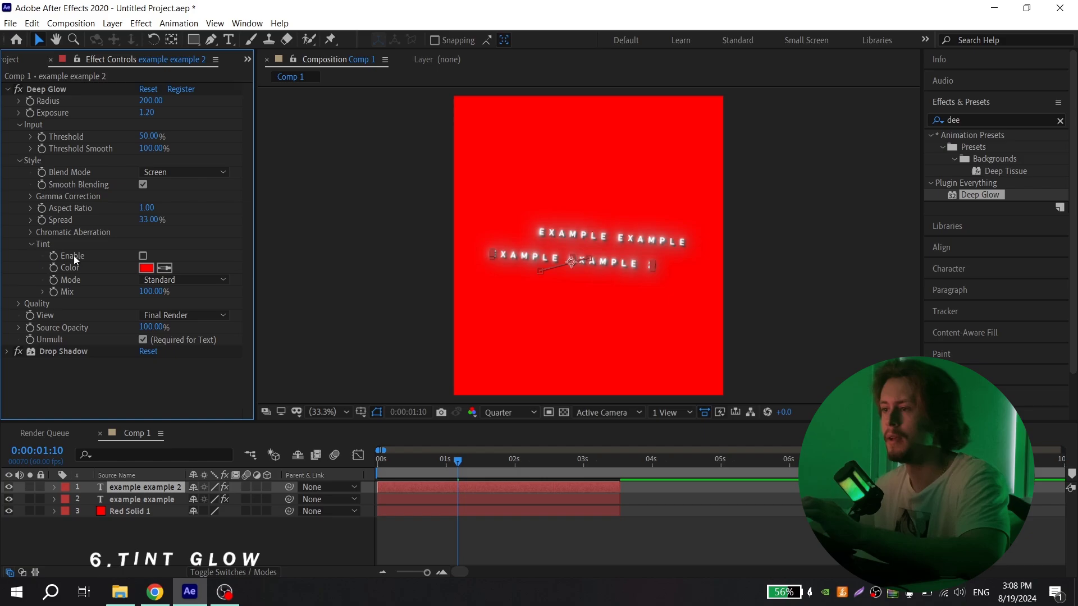
click(143, 256)
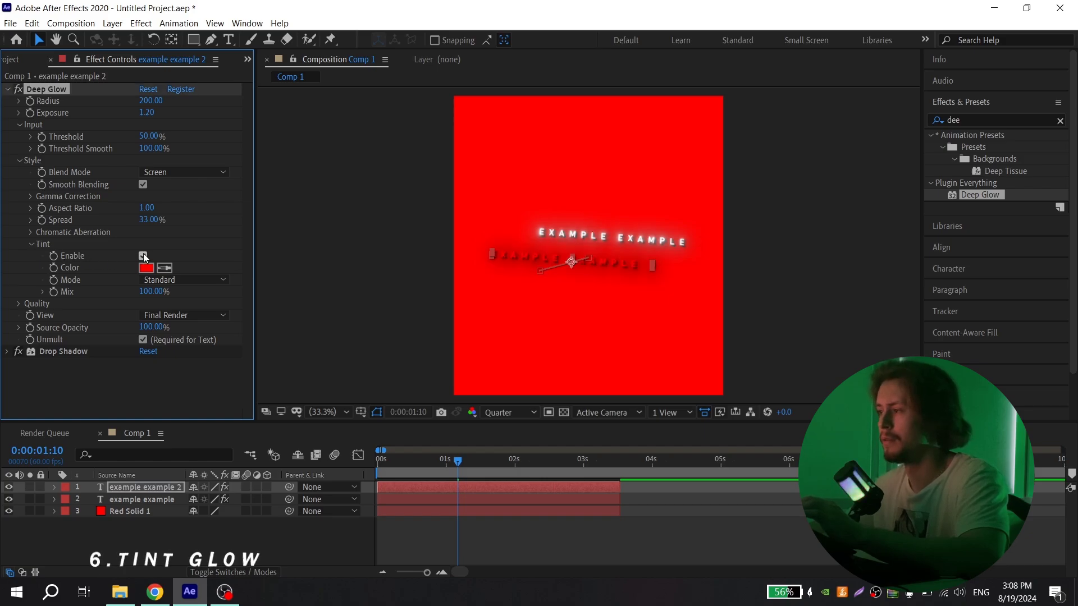
click(9, 511)
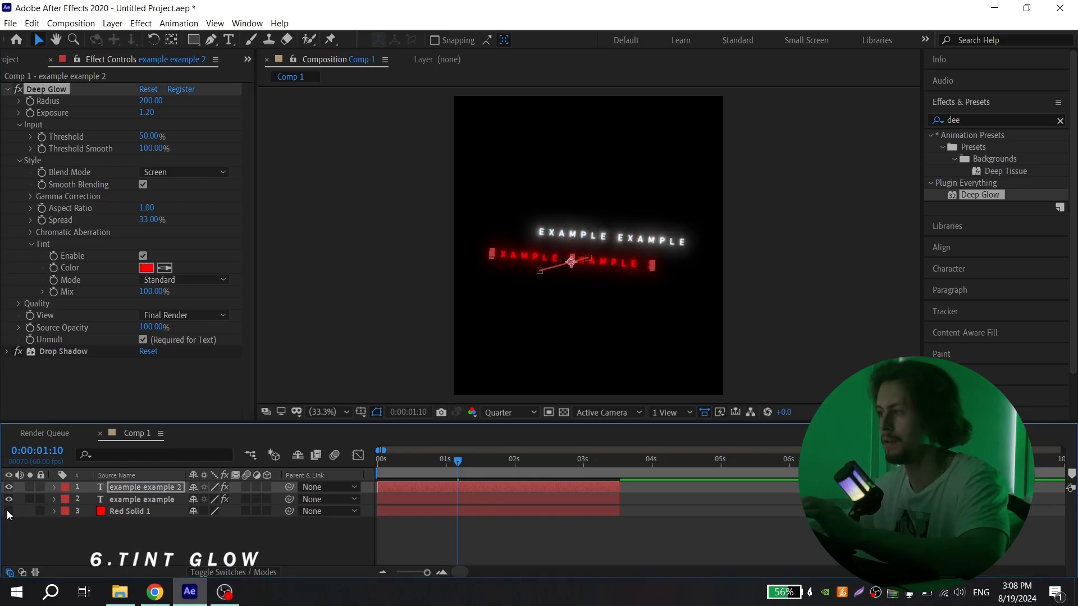
click(490, 531)
drag(462, 464, 482, 461)
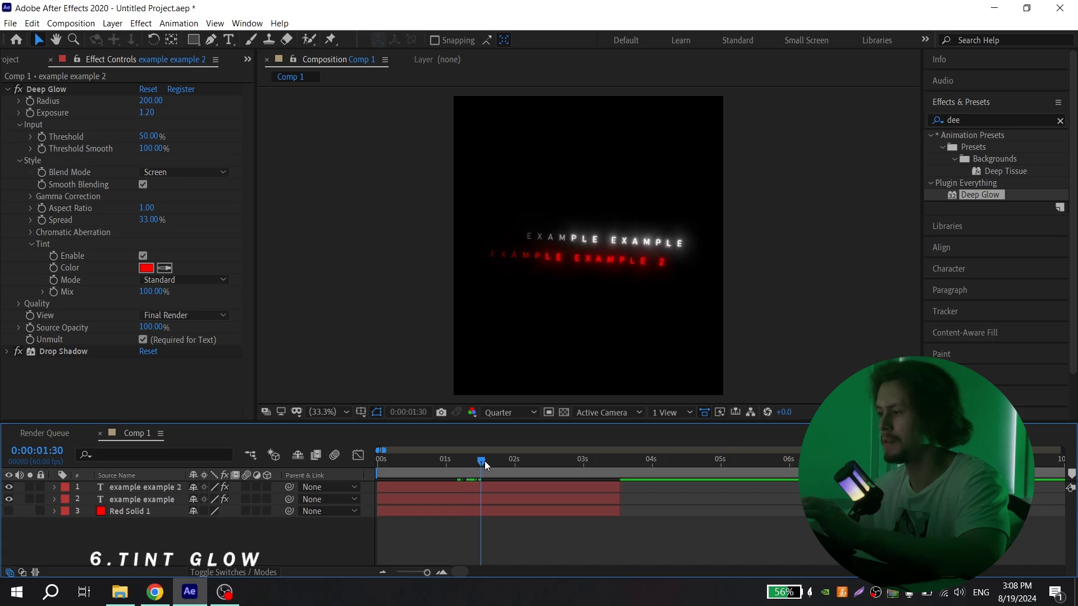
click(510, 414)
click(510, 448)
click(465, 459)
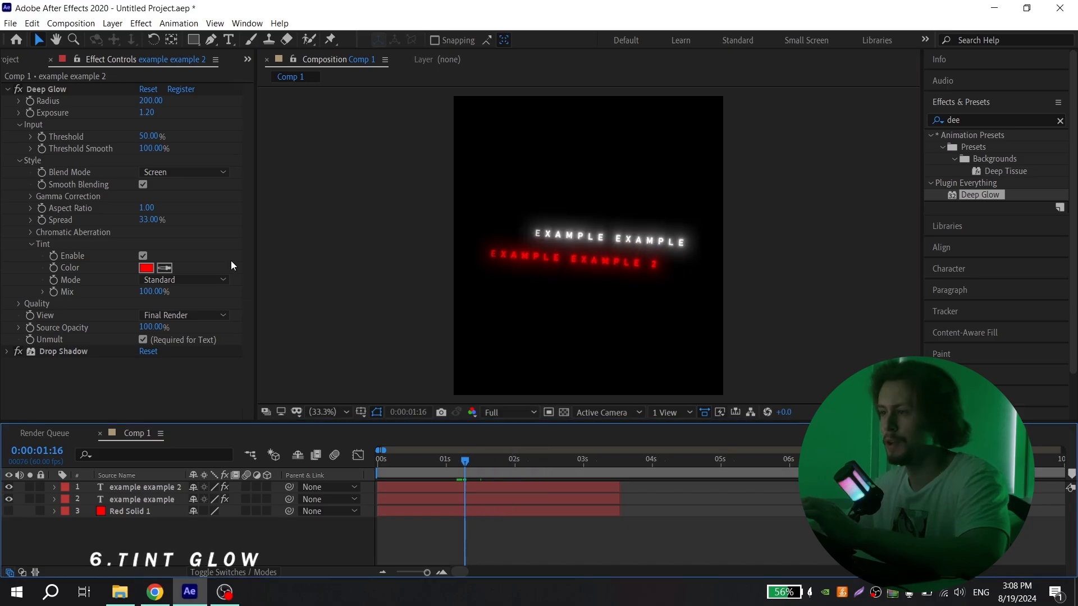
- Set the Deep Glow spread to 20% and exposure to 1.00, then check it around 0:00:01:41
click(150, 221)
text(23)
key(Return)
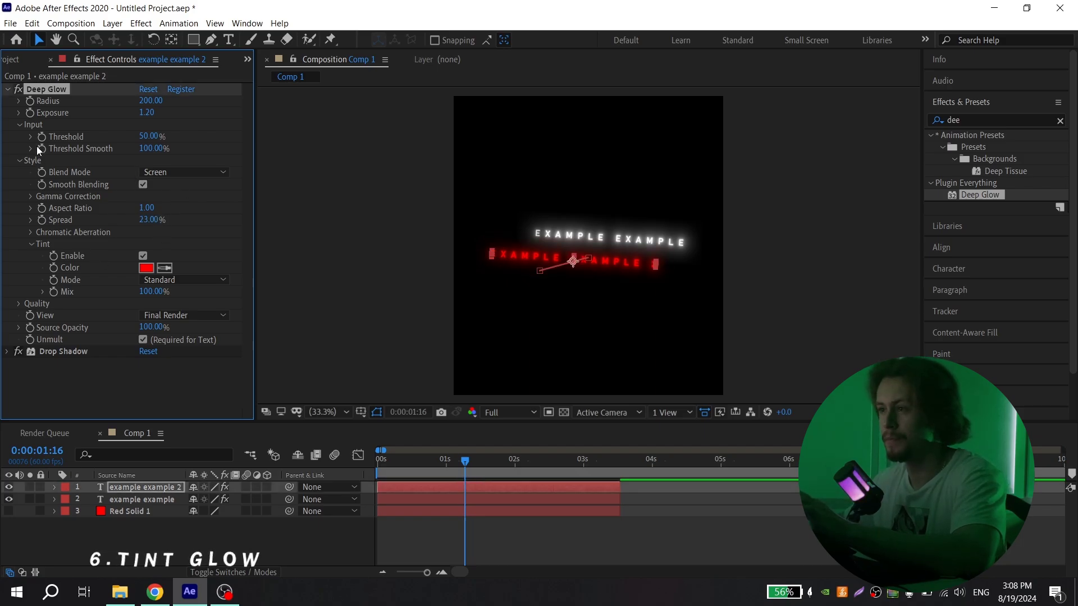
click(147, 113)
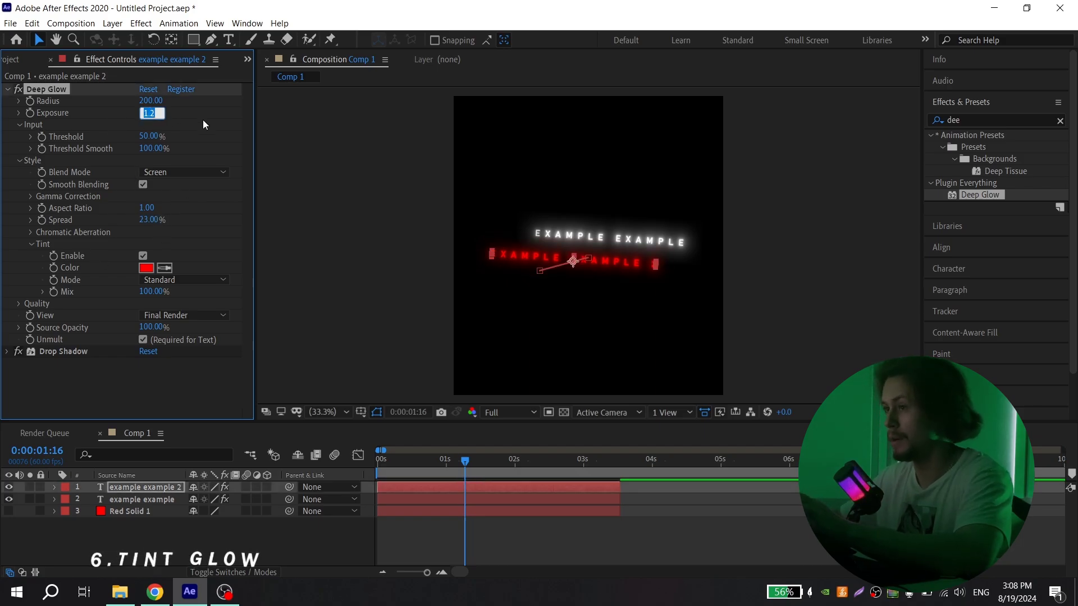
text(1)
key(Return)
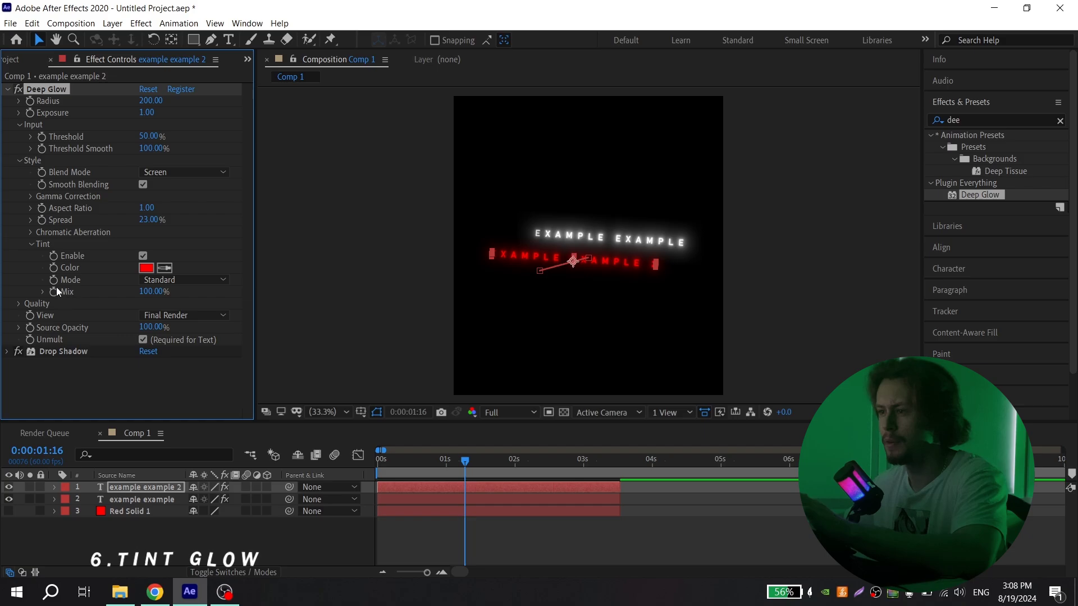
click(149, 219)
text(20)
key(Return)
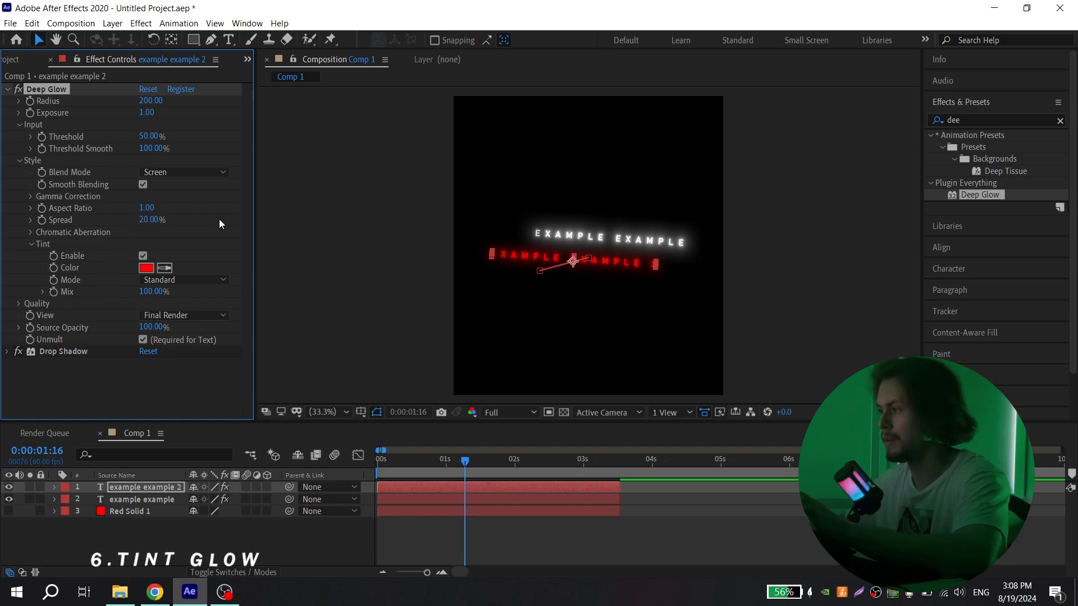
click(512, 455)
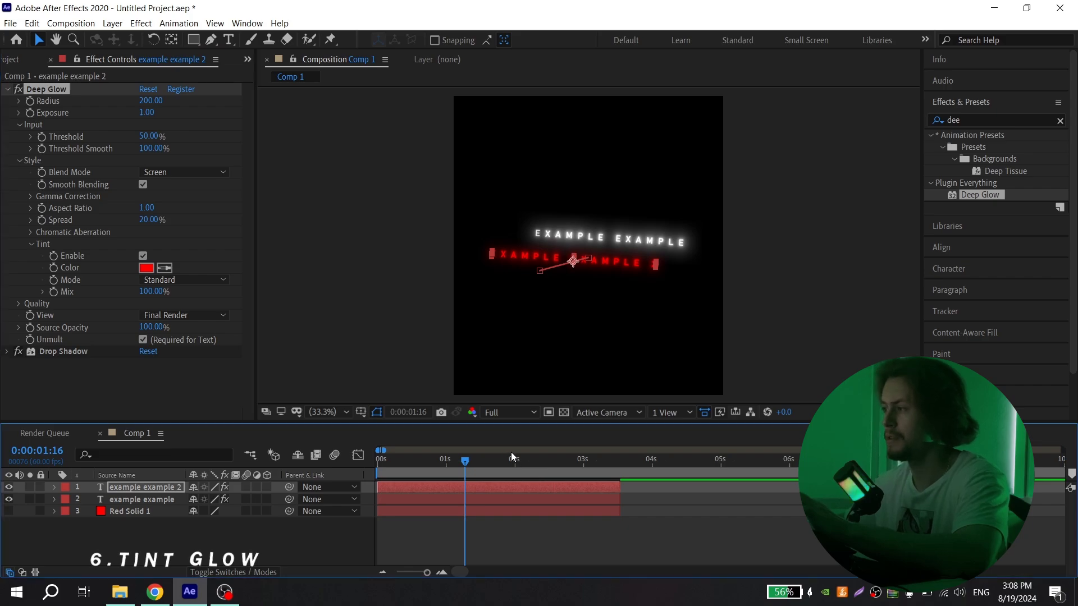
mouse_move(465, 460)
mouse_down()
mouse_move(495, 460)
mouse_move(457, 460)
mouse_move(481, 460)
mouse_up()
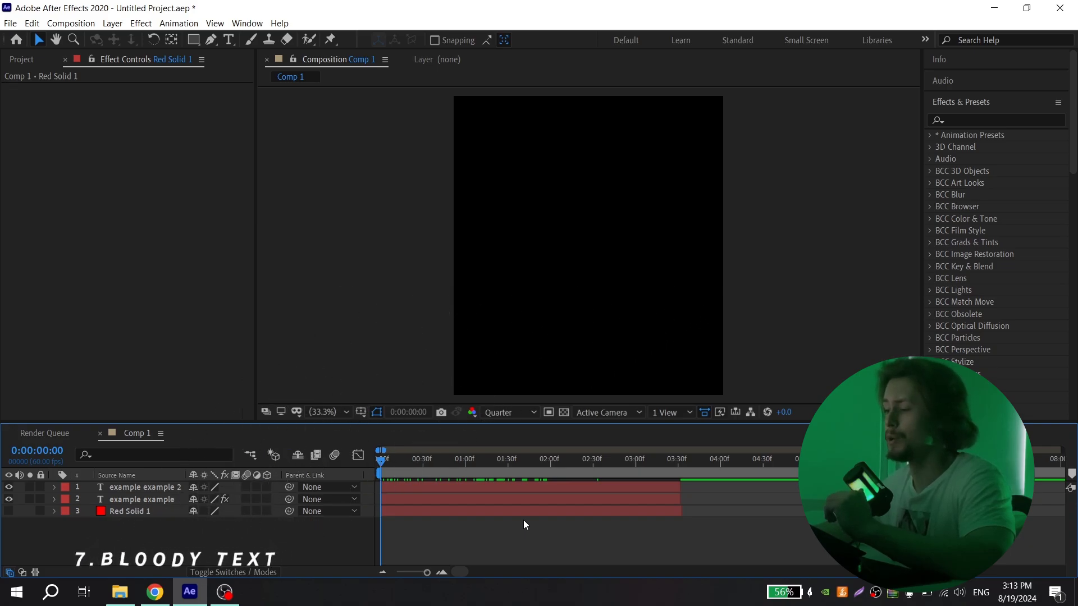
- Create a new red solid layer, Red Solid 3, in the composition
right_click(258, 536)
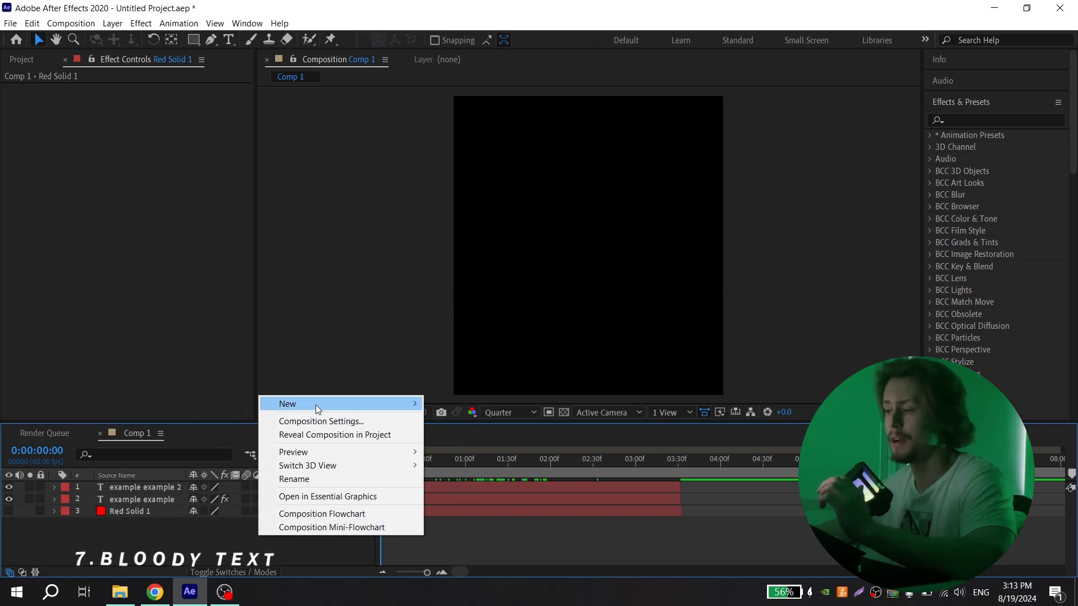
mouse_move(315, 405)
click(485, 439)
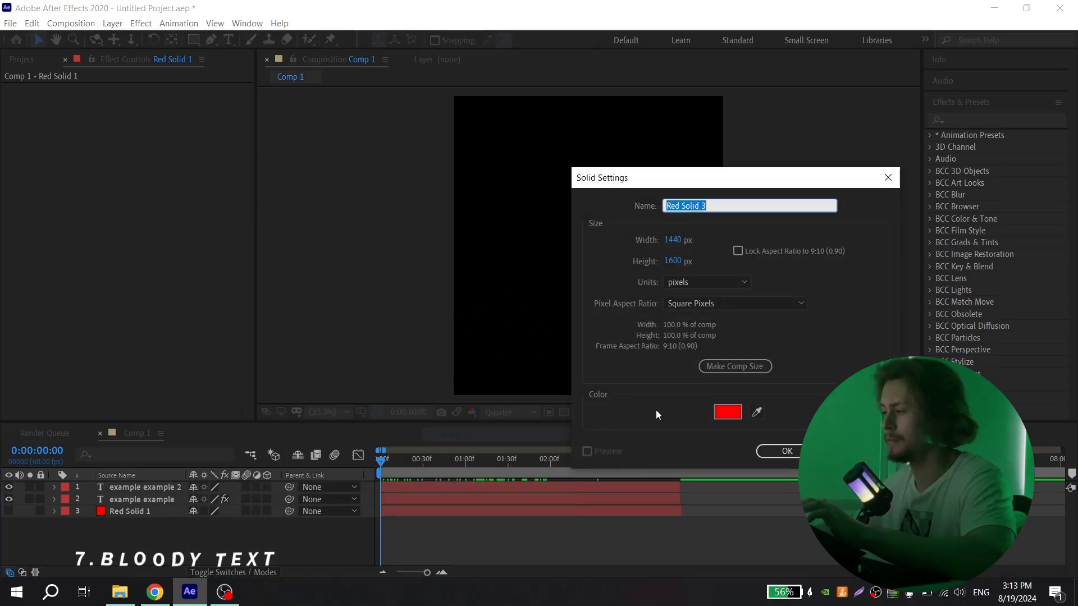
click(791, 446)
click(129, 523)
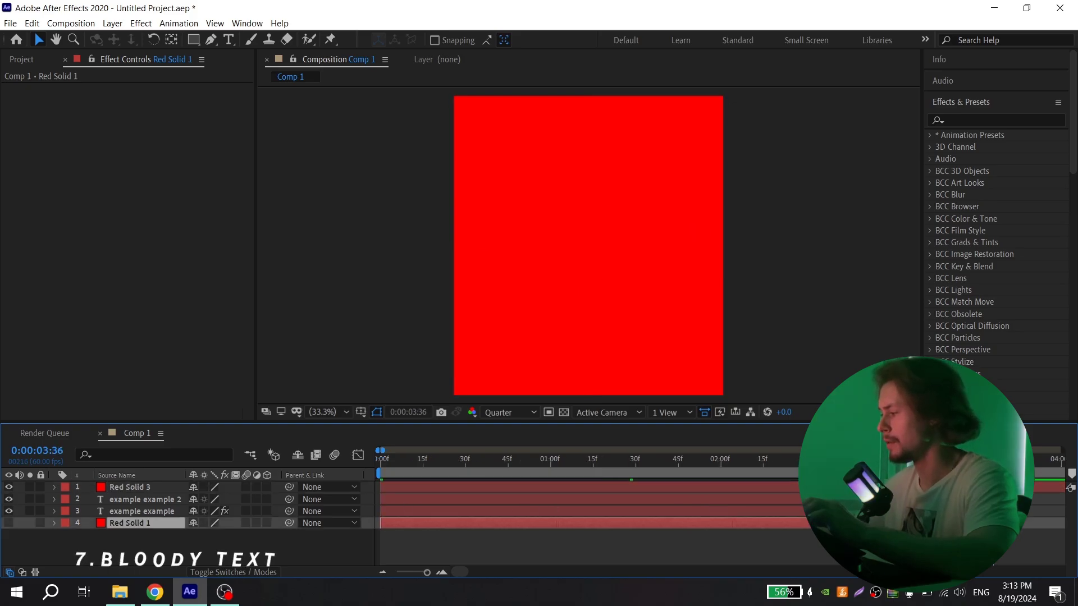
key(ctrl+Down)
key(ctrl+Down)
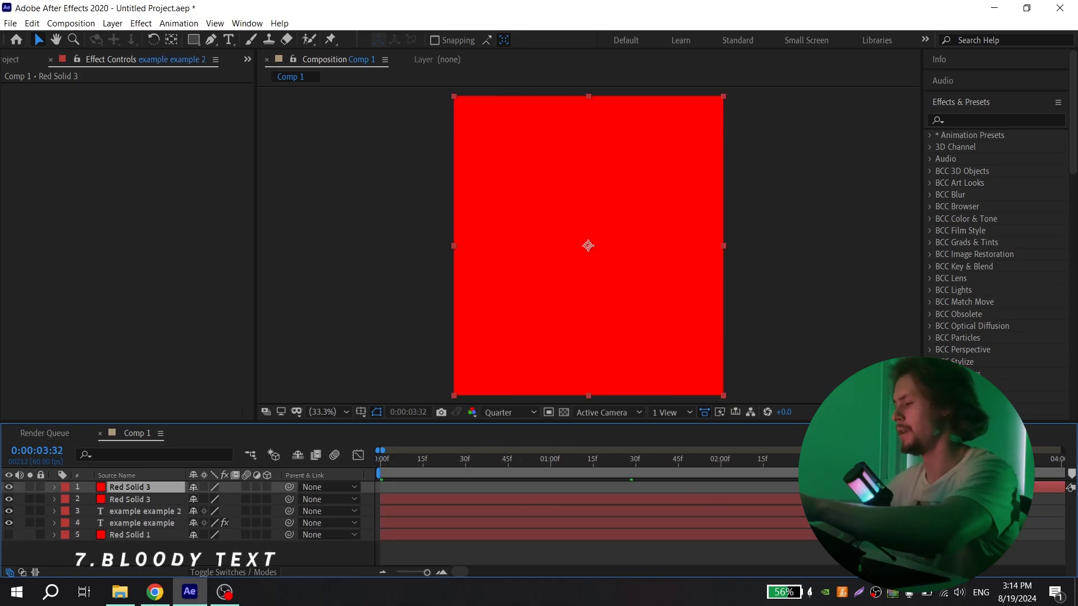
- Apply Fractal Noise to Red Solid 3, inverted, with contrast 1000 and Add blending mode
click(975, 120)
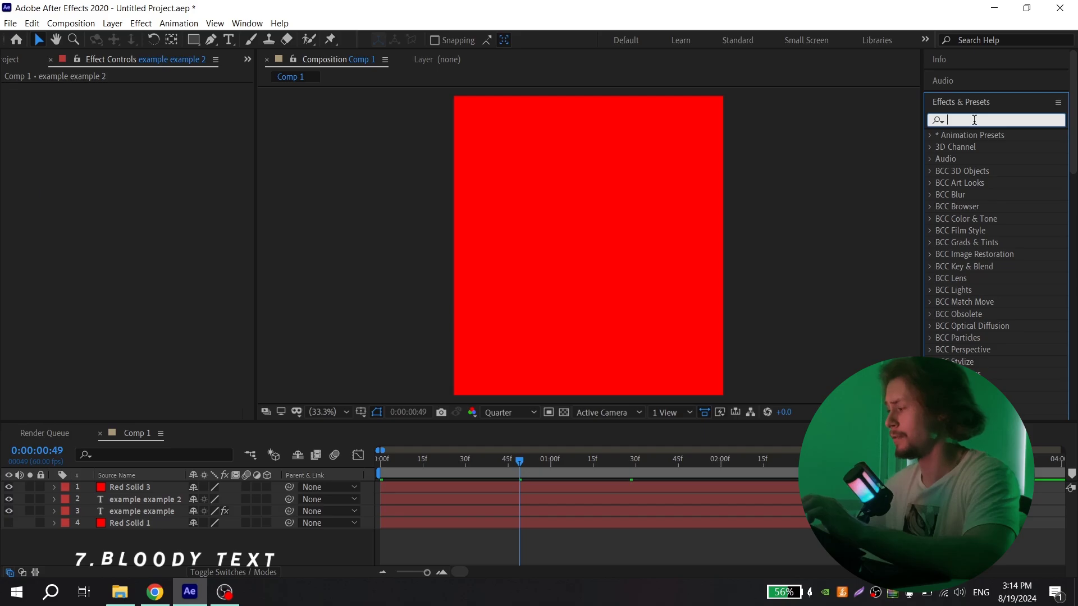
text(fract)
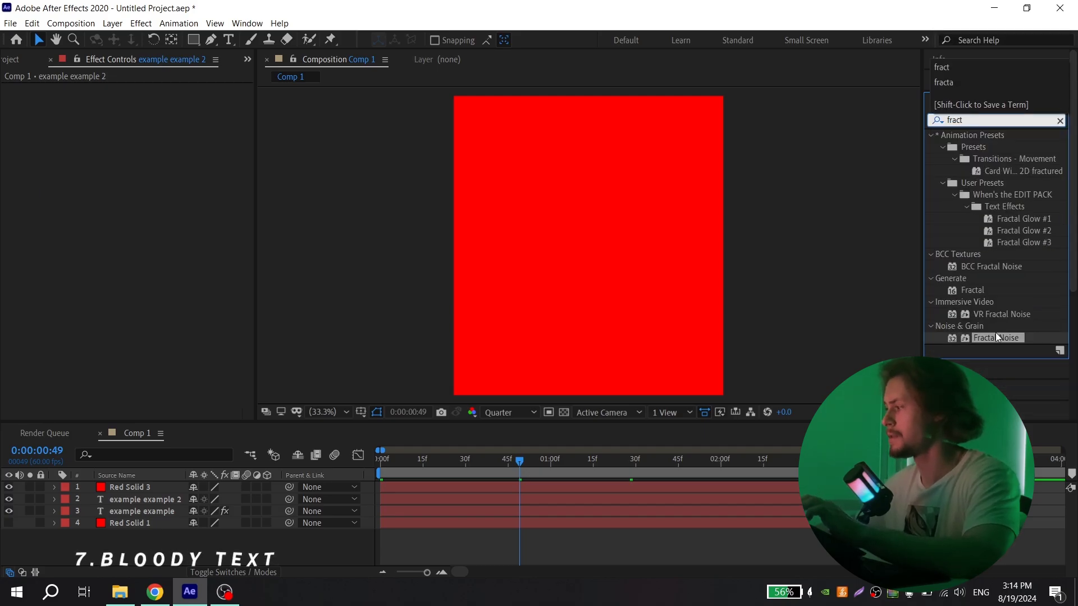
drag(996, 337, 682, 419)
drag(547, 481, 544, 487)
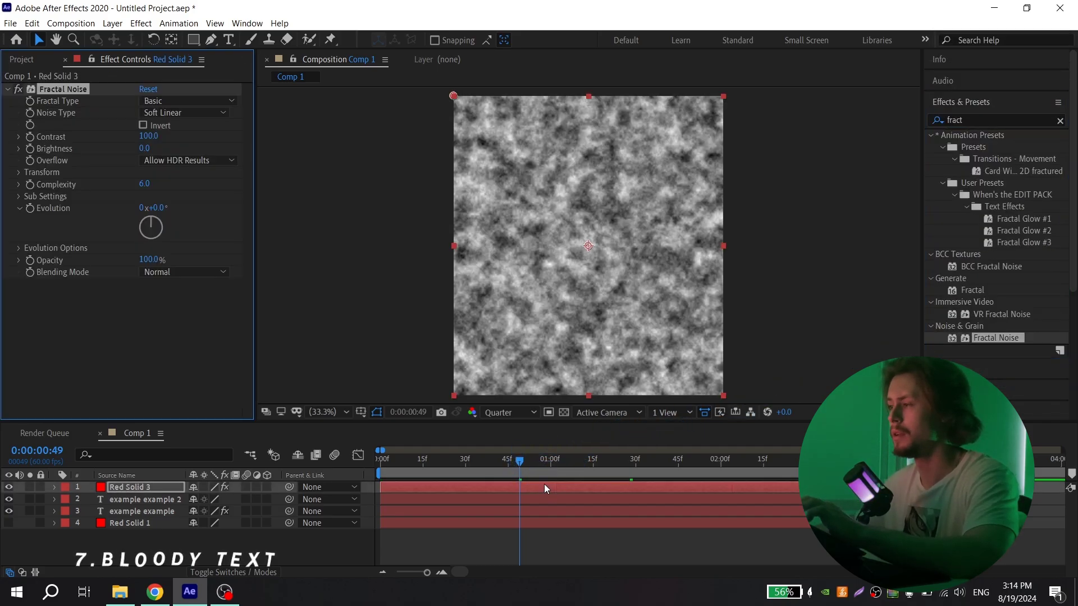
click(156, 126)
text(1)
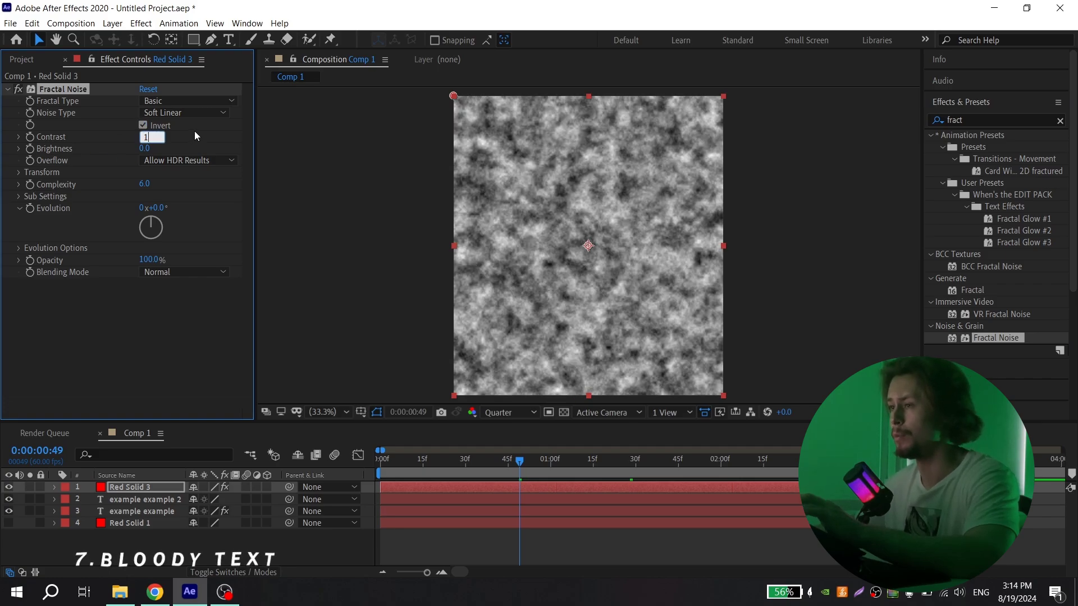
text(000)
key(Return)
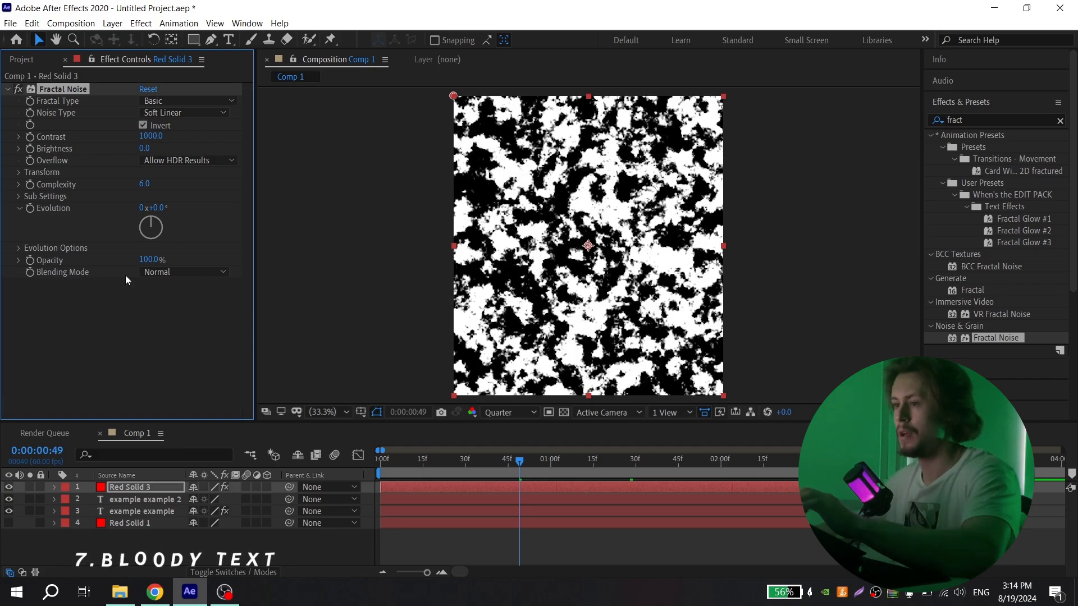
click(211, 273)
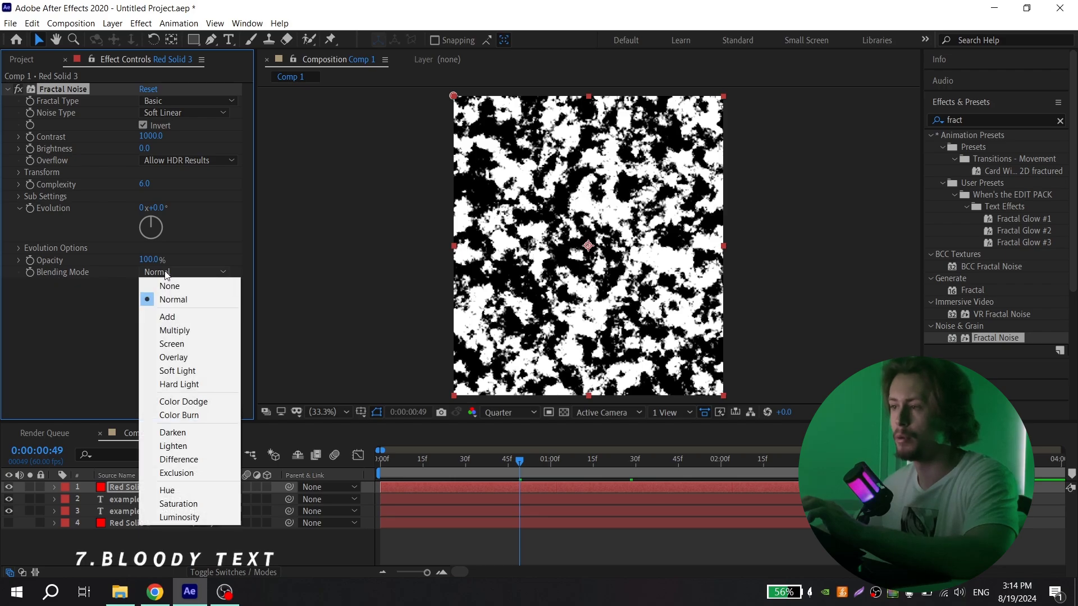
click(170, 316)
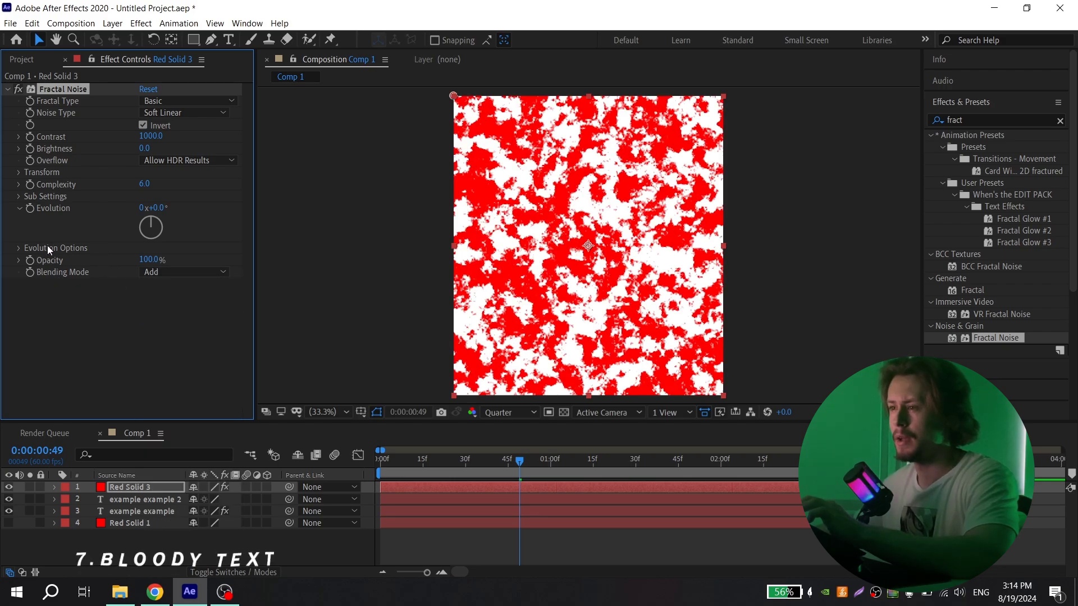
- Drive Fractal Noise Evolution with the expression time*500, then collapse Red Solid 3's properties
alt+click(30, 208)
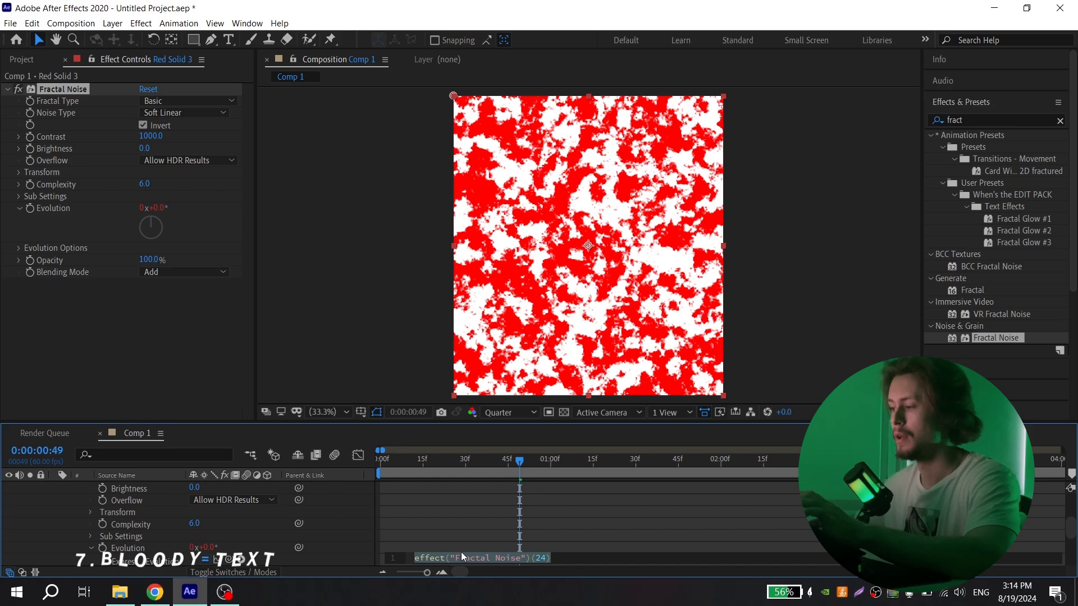
text(time)
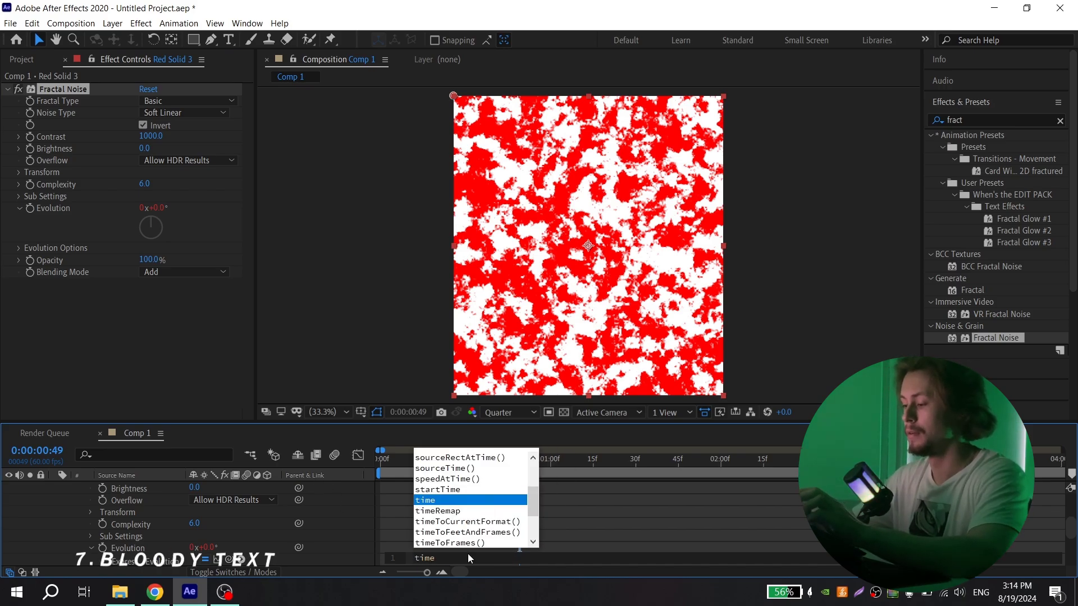
text(*)
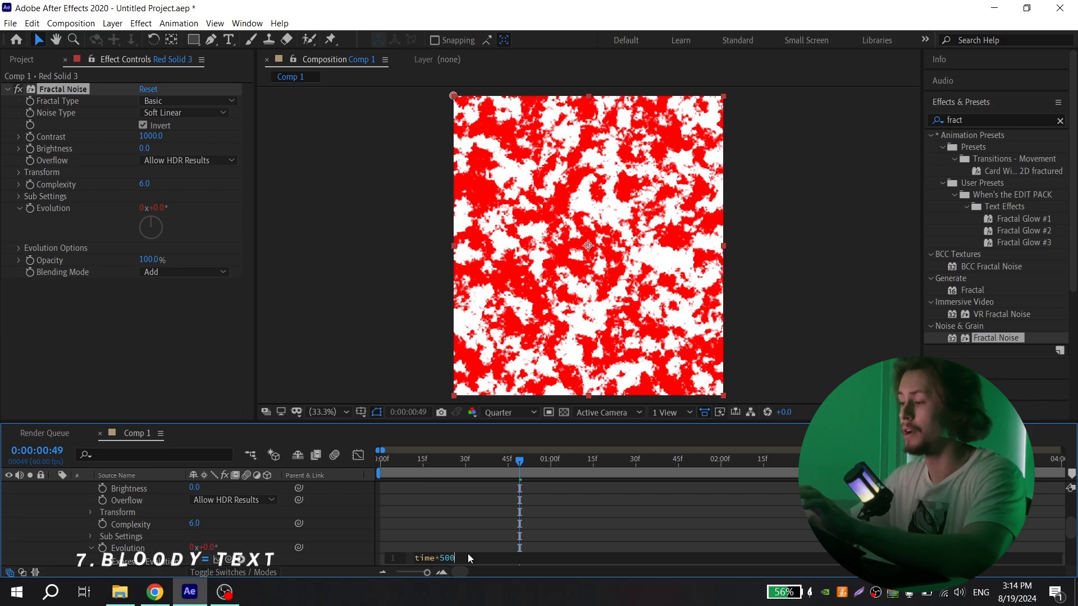
click(507, 514)
scroll(507, 513, up, 3)
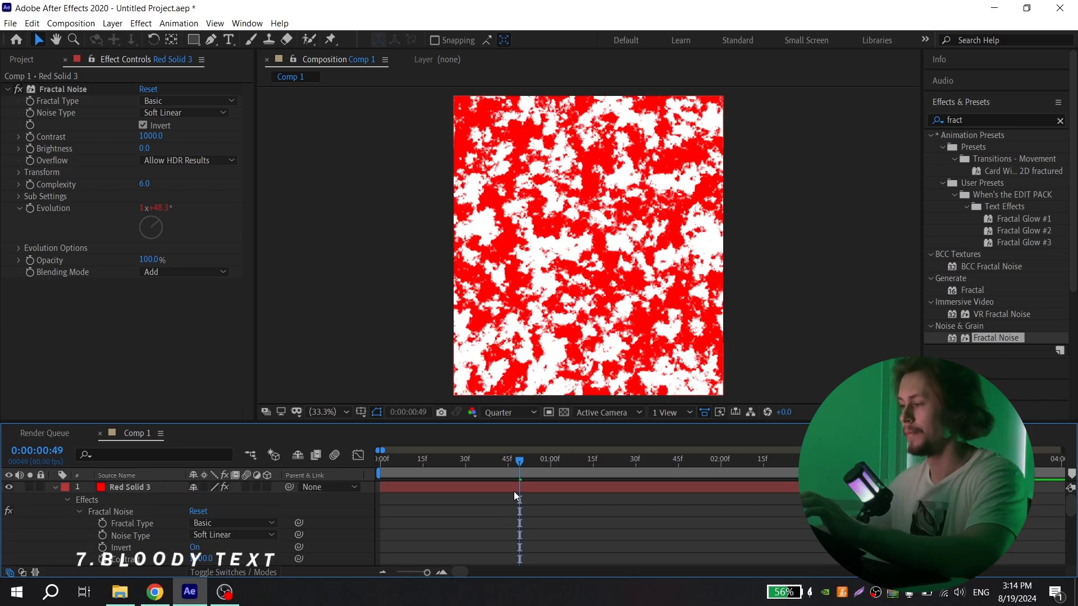
click(514, 489)
key(ctrl+grave)
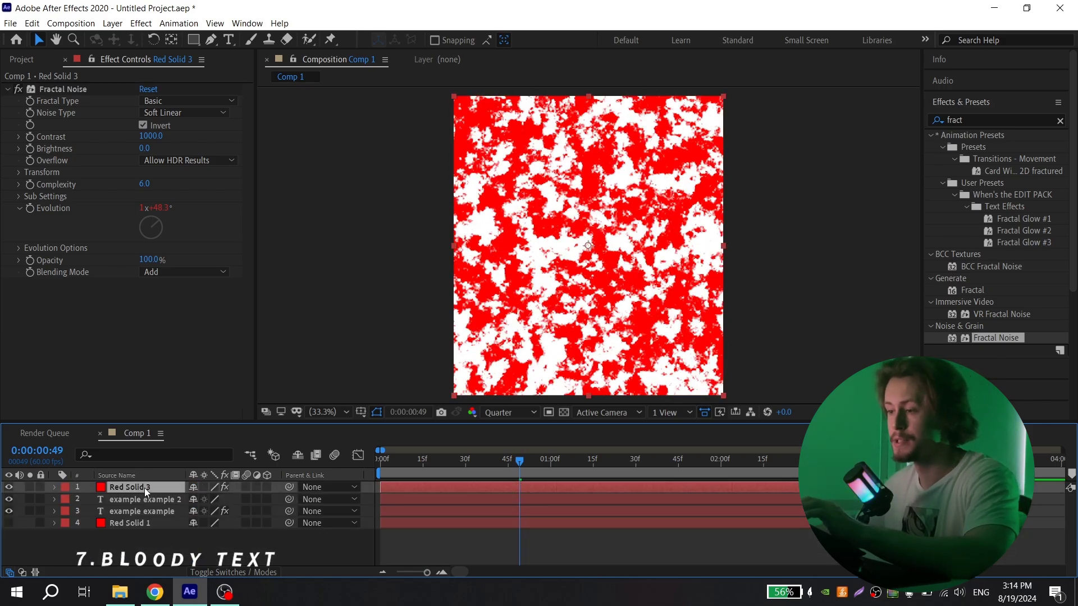
- Place Red Solid 3 under the top text layer with Luma Matte 'example example 2' as its track matte
drag(144, 493, 295, 501)
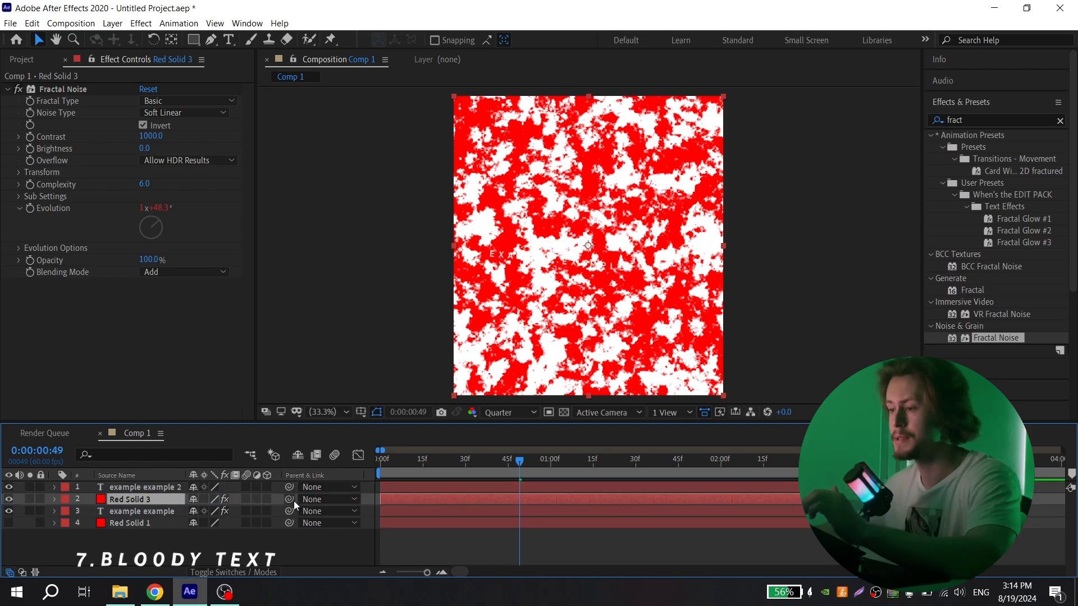
click(227, 574)
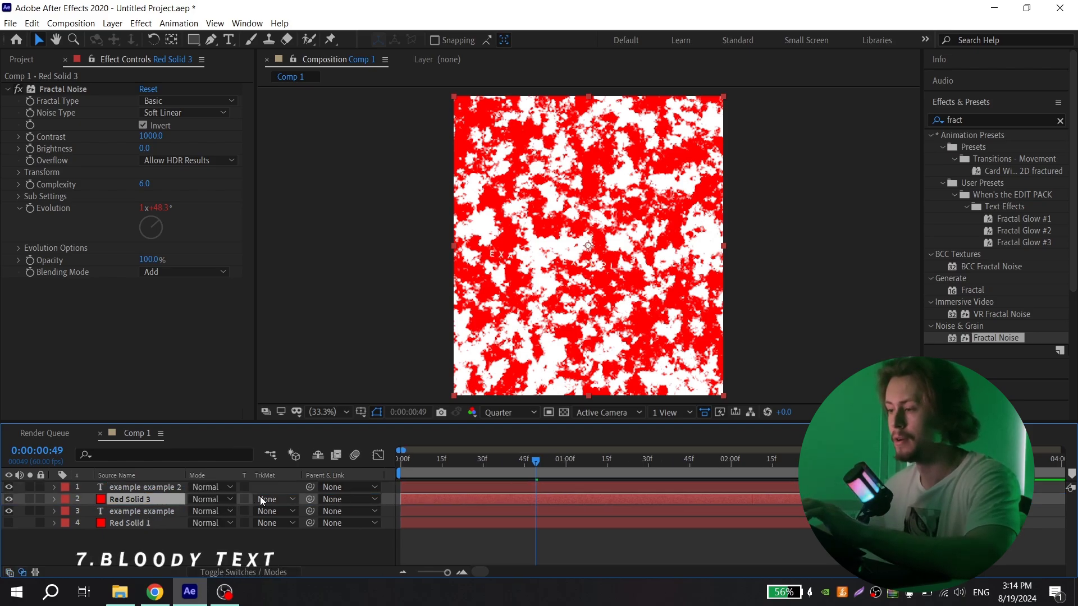
click(285, 500)
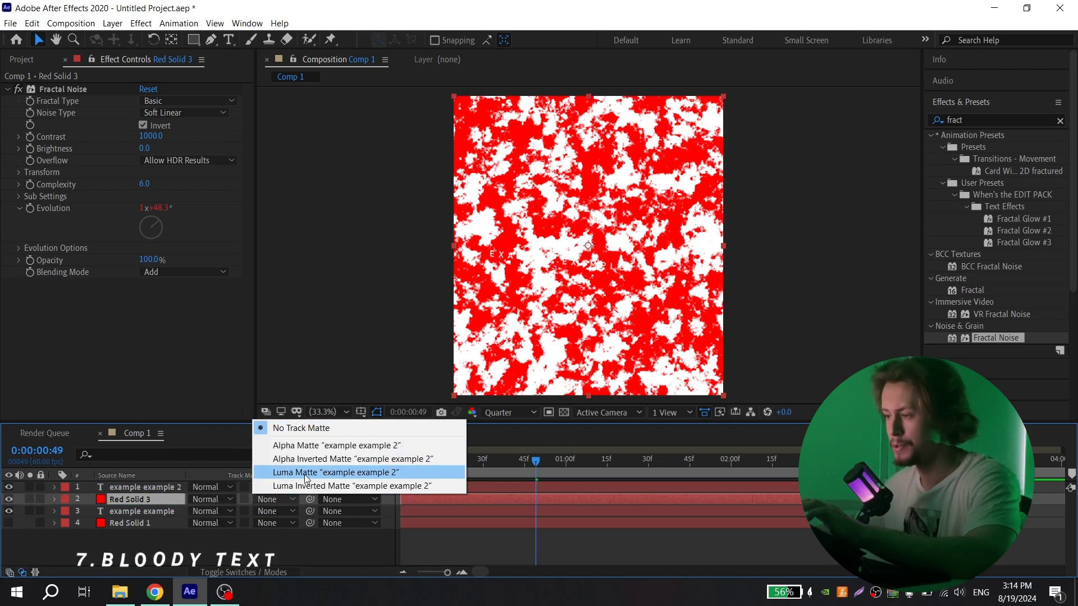
click(363, 473)
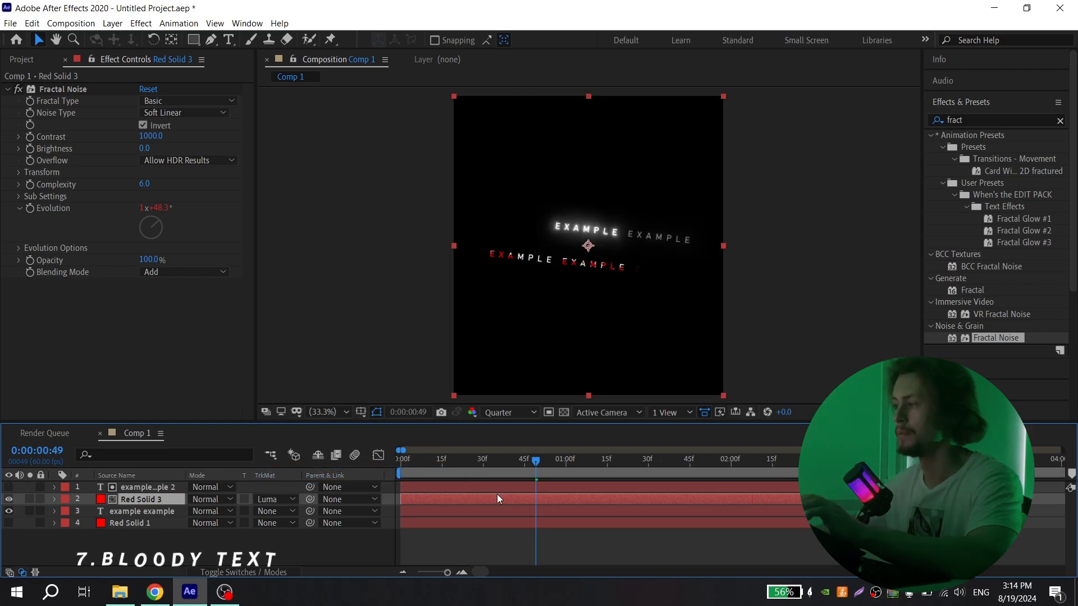
drag(539, 462, 608, 468)
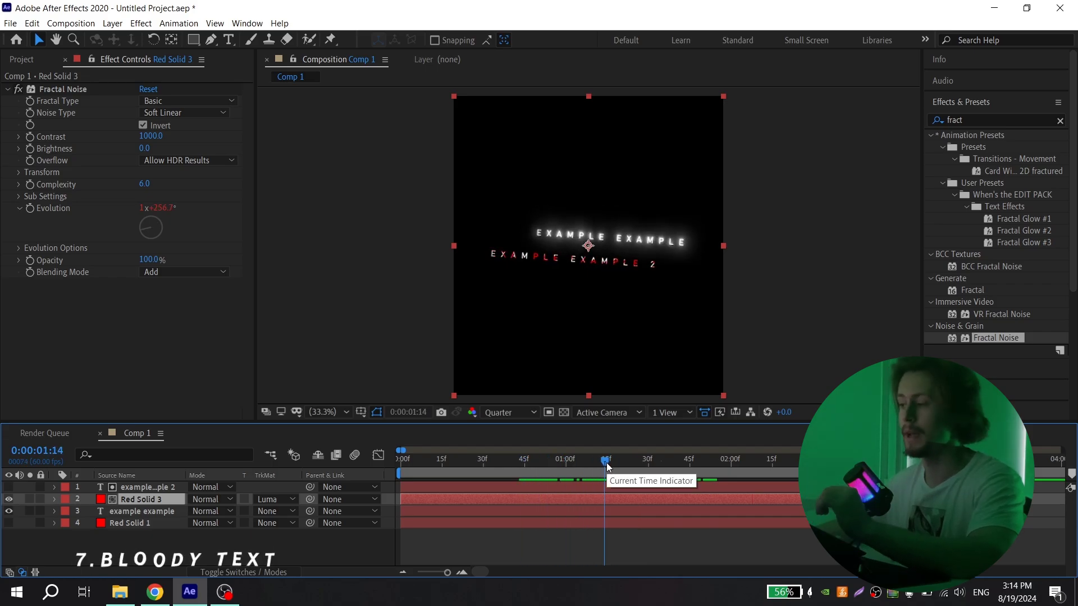
key(F4)
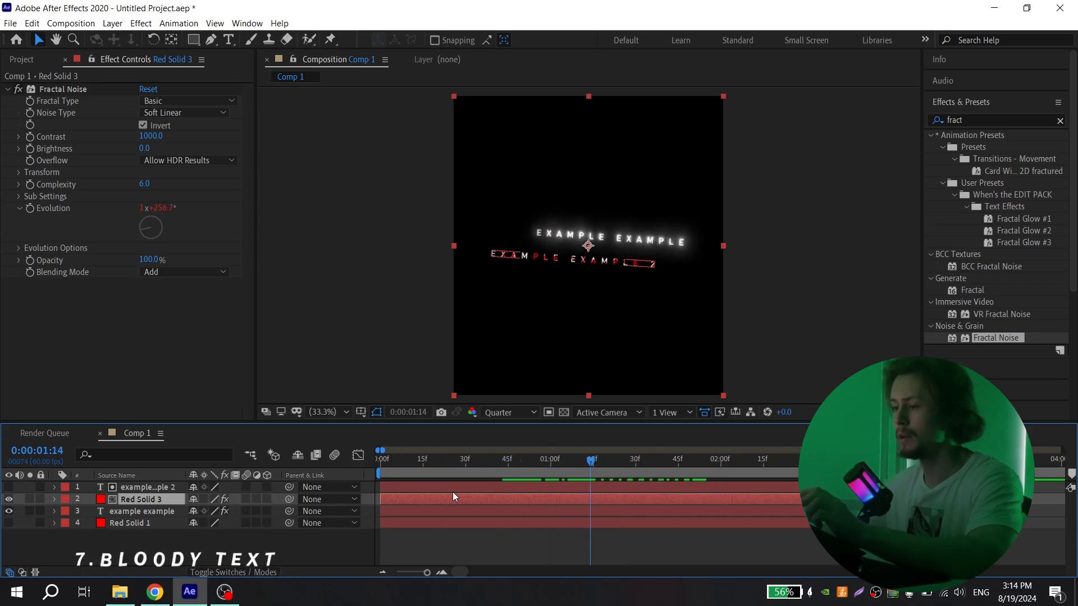
click(511, 523)
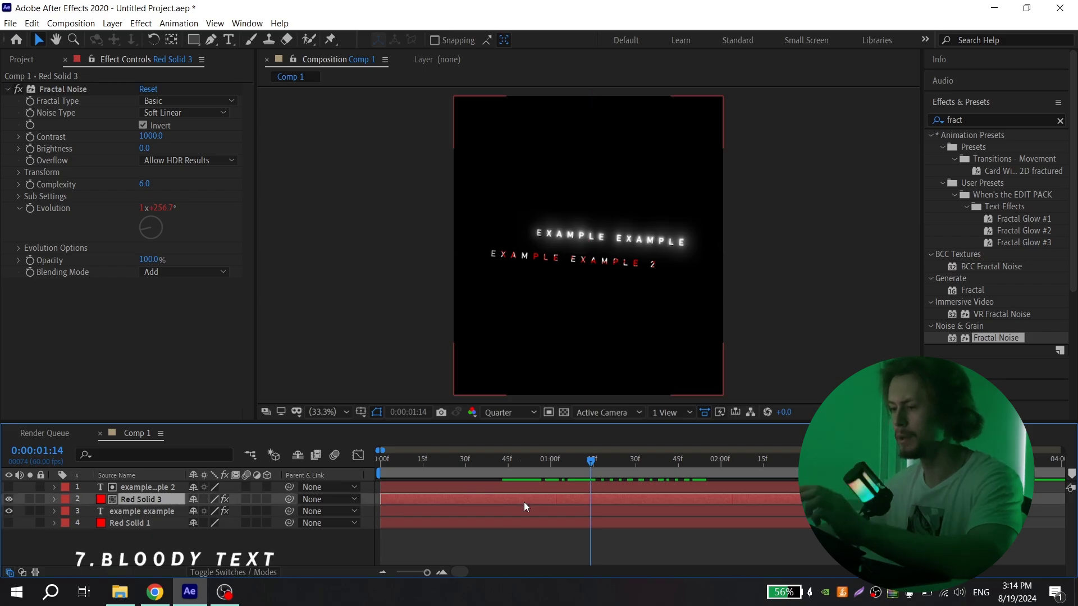
- Pre-compose Red Solid 3 and 'example example 2' into Pre-comp 1
click(523, 502)
shift+click(529, 490)
right_click(520, 487)
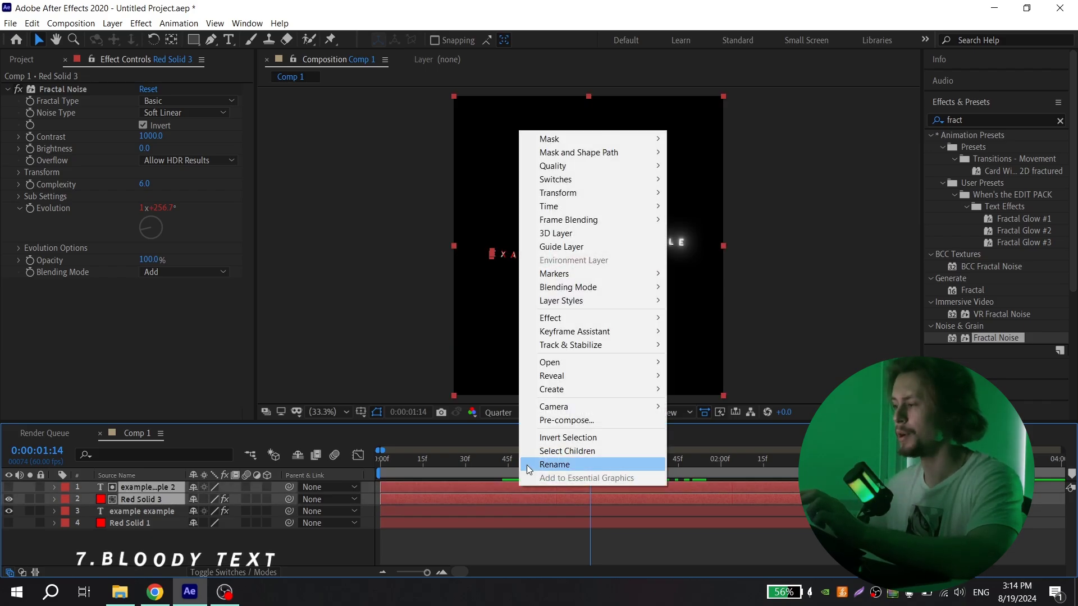
click(539, 422)
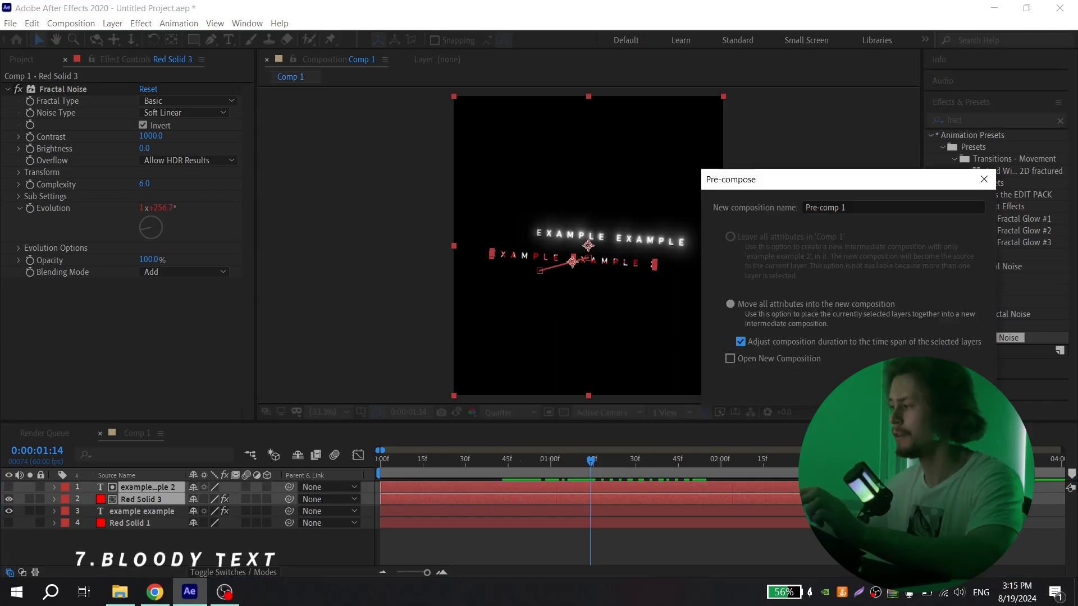
key(Return)
- Paste Drop Shadow and Deep Glow from 'example example' onto Pre-comp 1, previewing at Full resolution
click(71, 104)
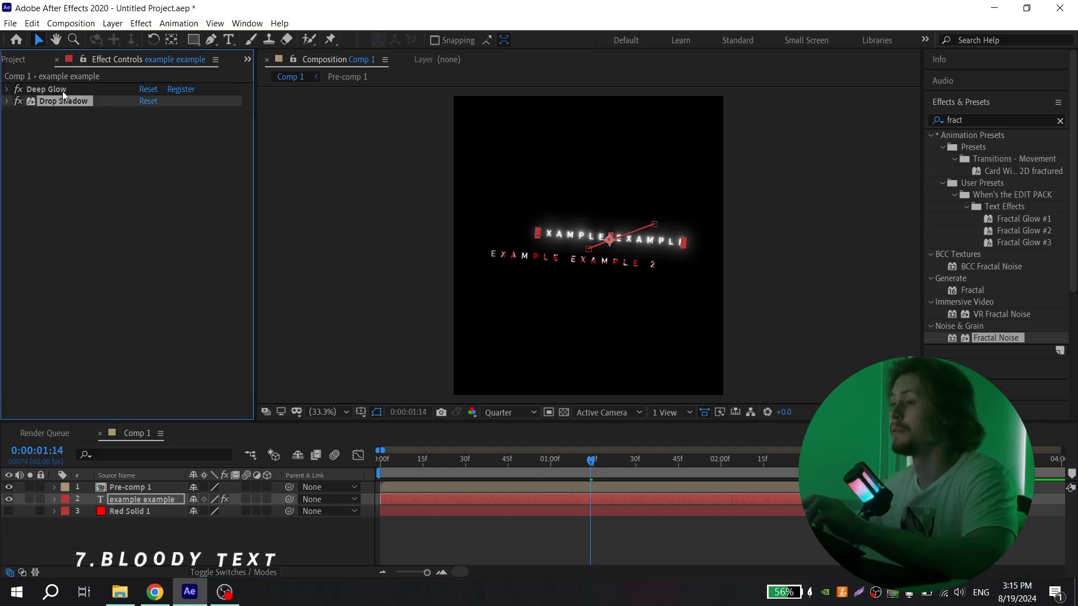
shift+click(62, 91)
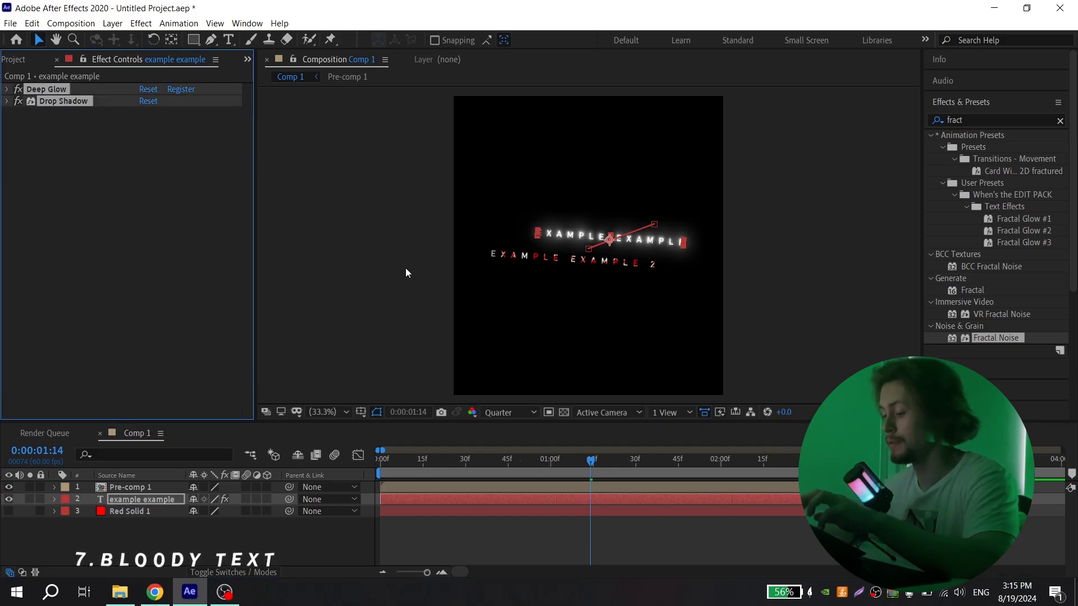
click(591, 486)
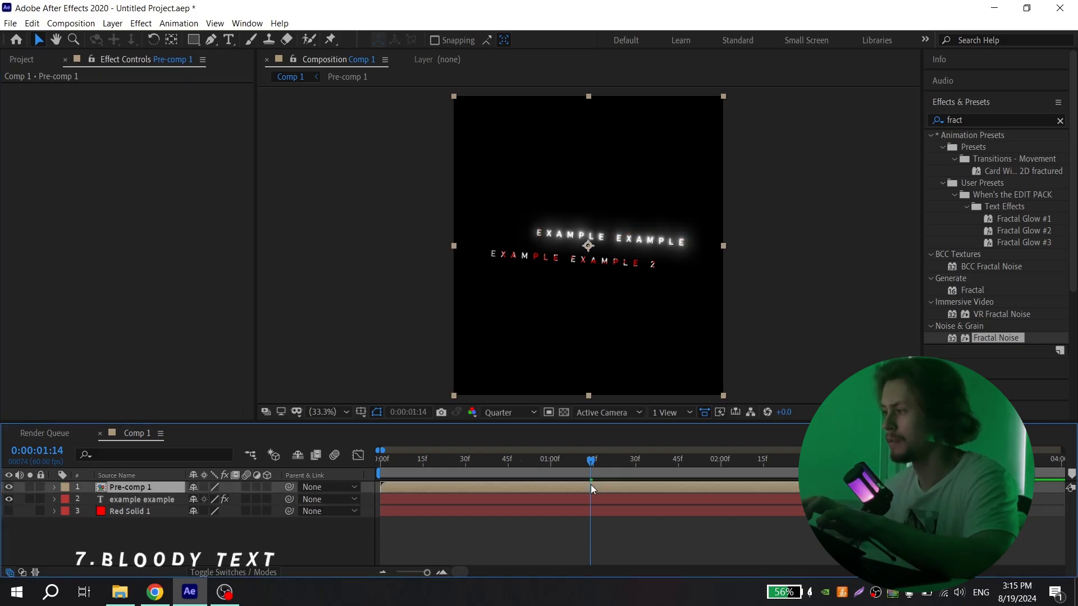
key(ctrl+v)
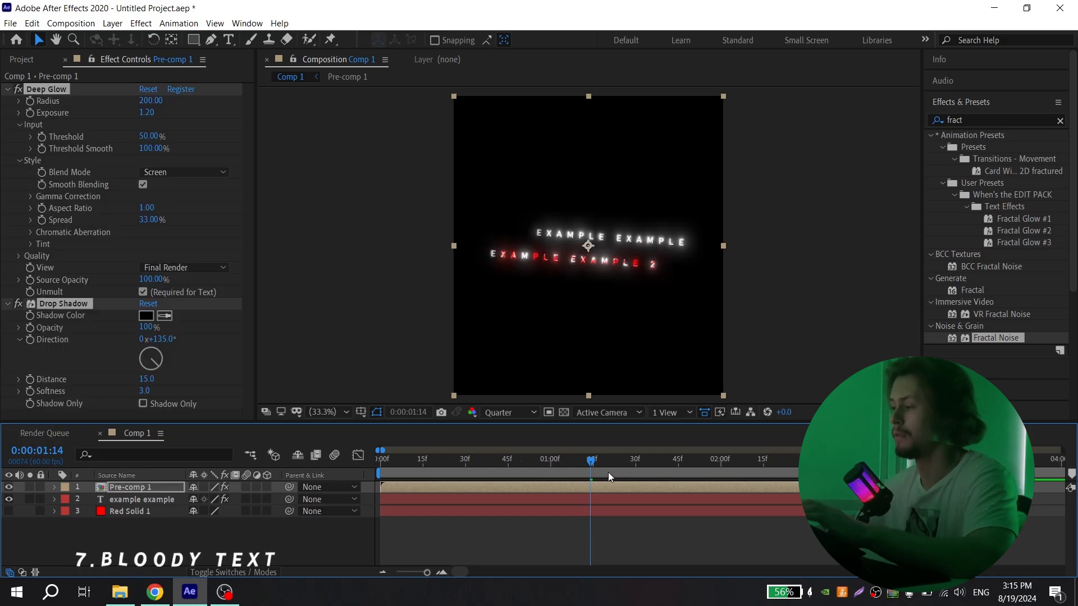
click(642, 461)
click(508, 412)
click(506, 446)
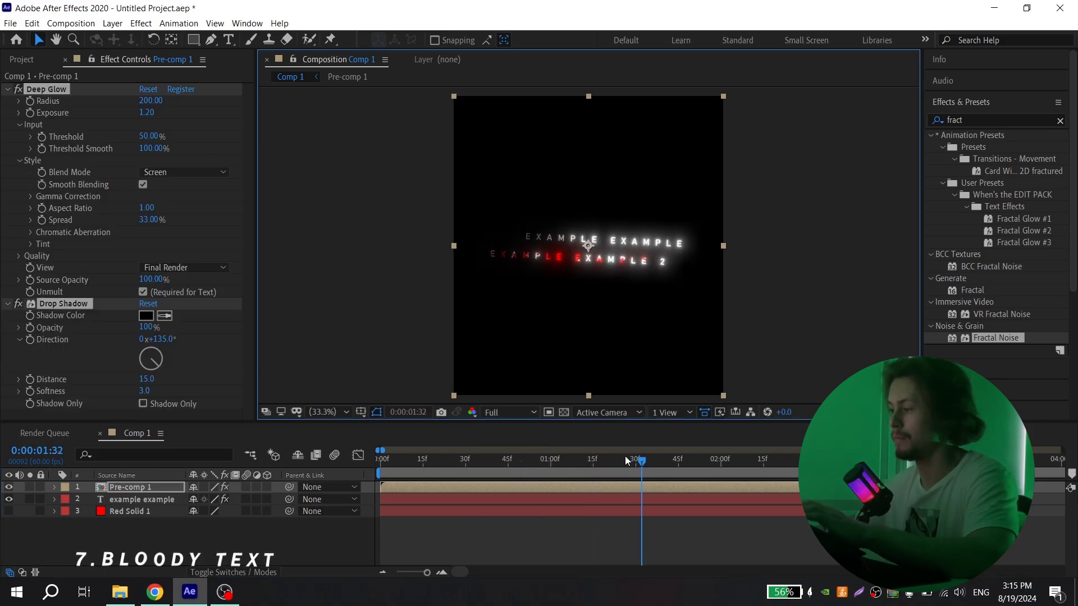
click(585, 464)
drag(586, 466, 634, 463)
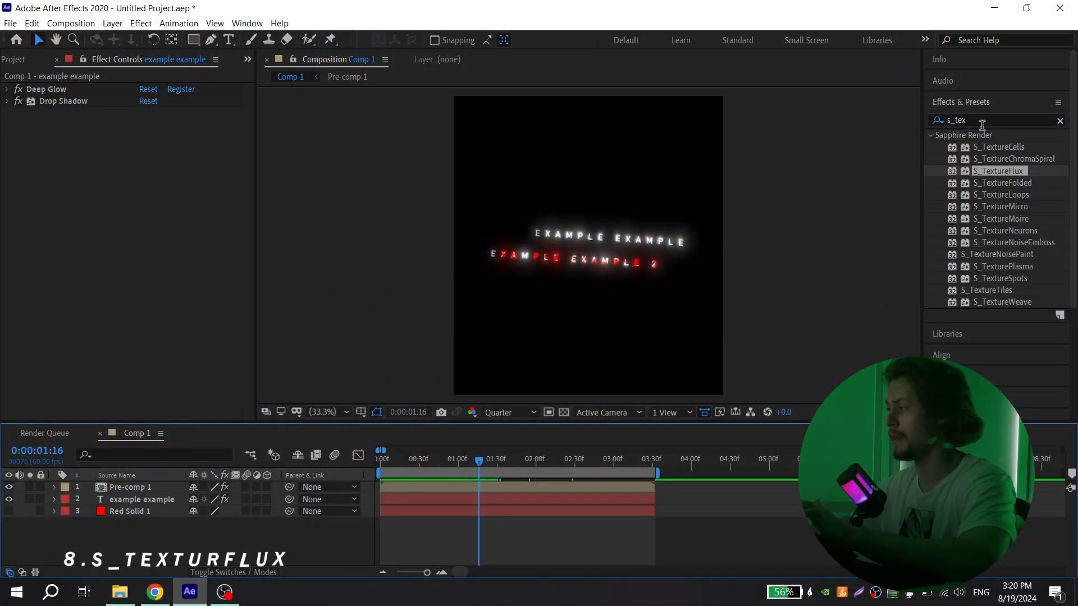
- Apply S_TextureFlux to the 'example example' layer and move it to the top of its effects
drag(999, 171, 500, 501)
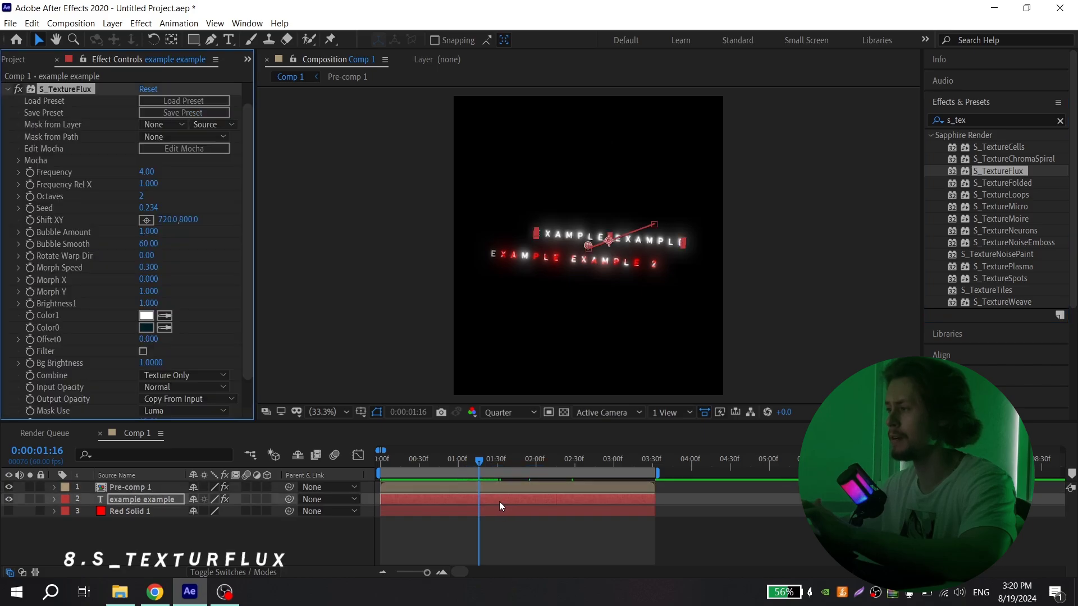
click(7, 90)
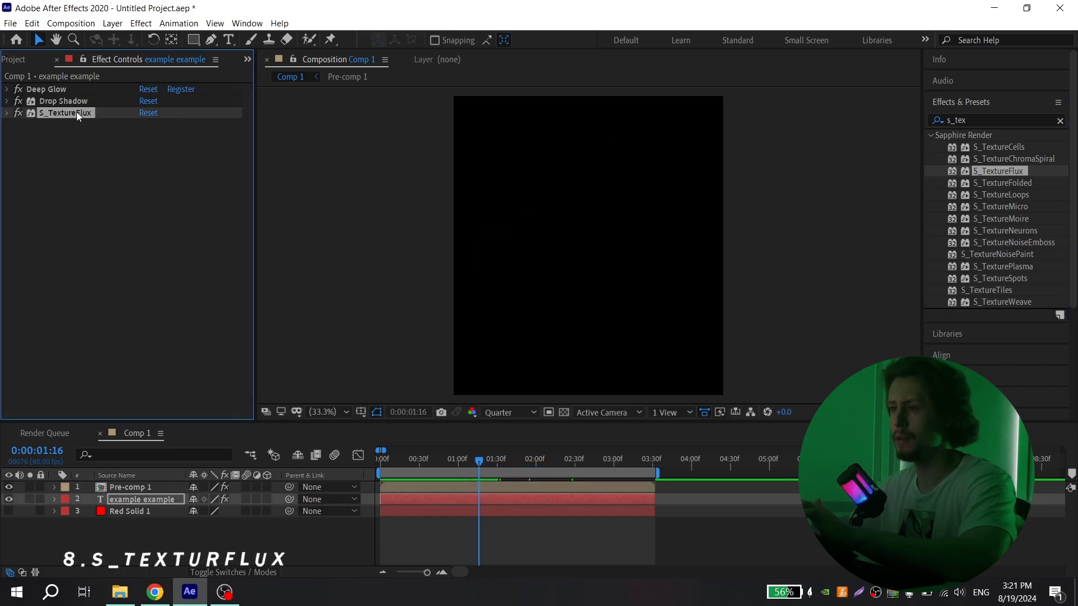
drag(76, 112, 73, 88)
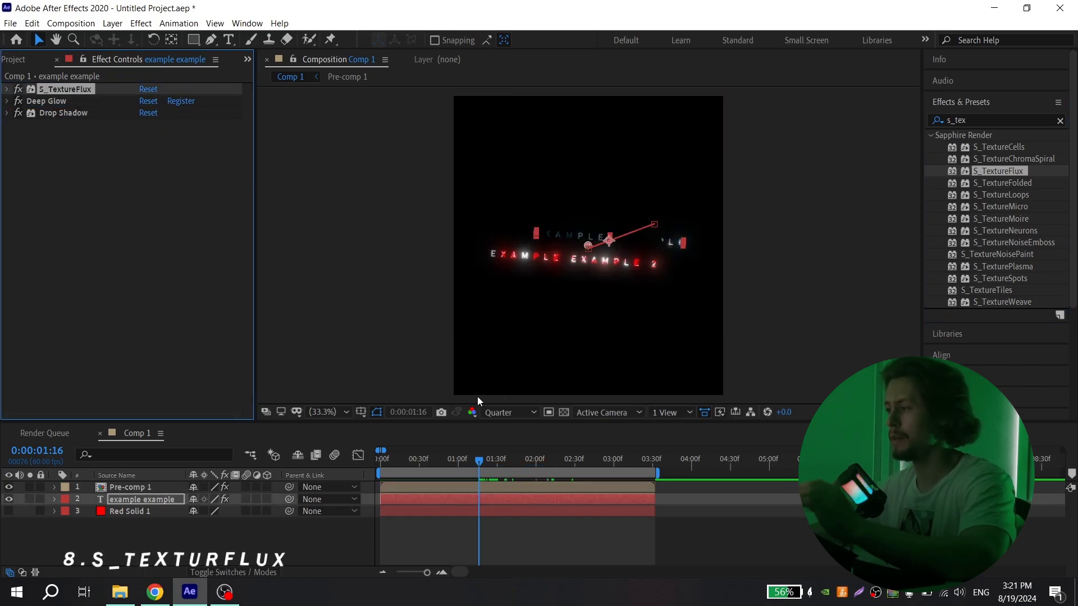
click(116, 165)
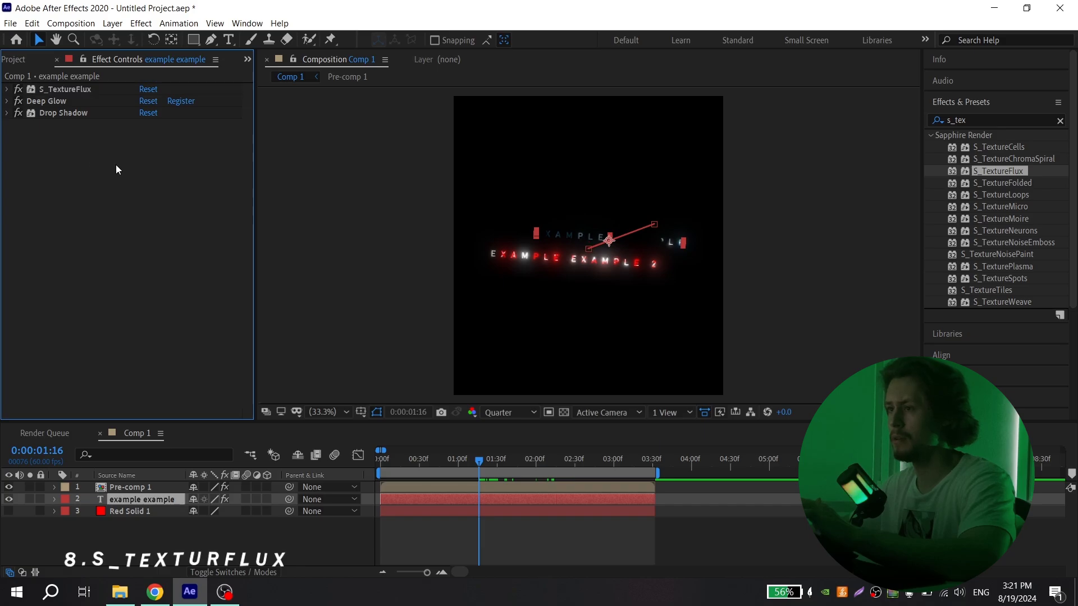
- Set S_TextureFlux Frequency to 7, Frequency Rel X to 2.000 and Seed to 0.999
click(7, 89)
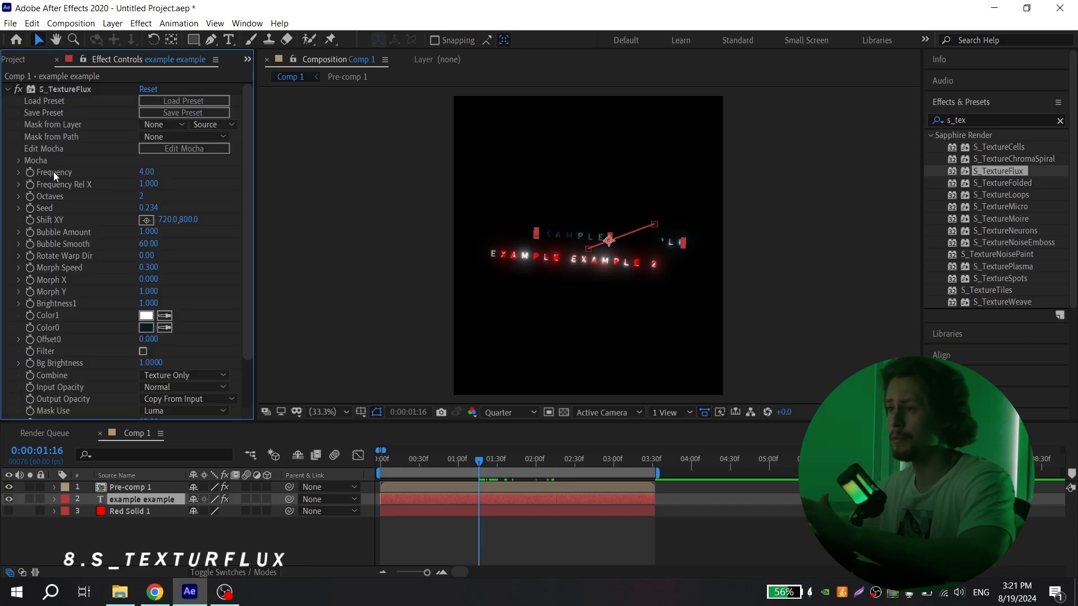
text(7)
key(Return)
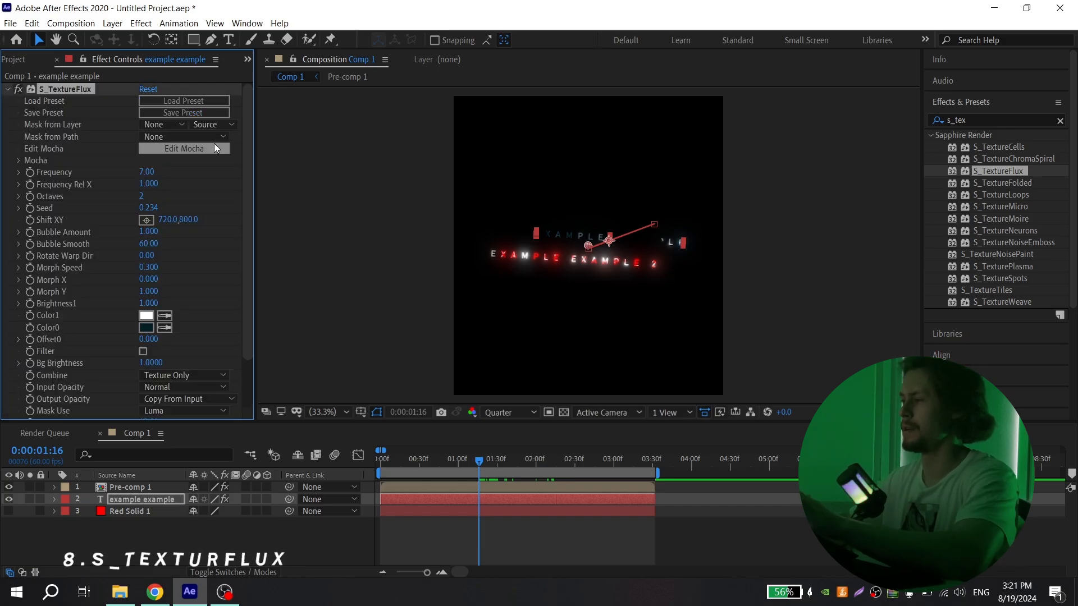
click(147, 183)
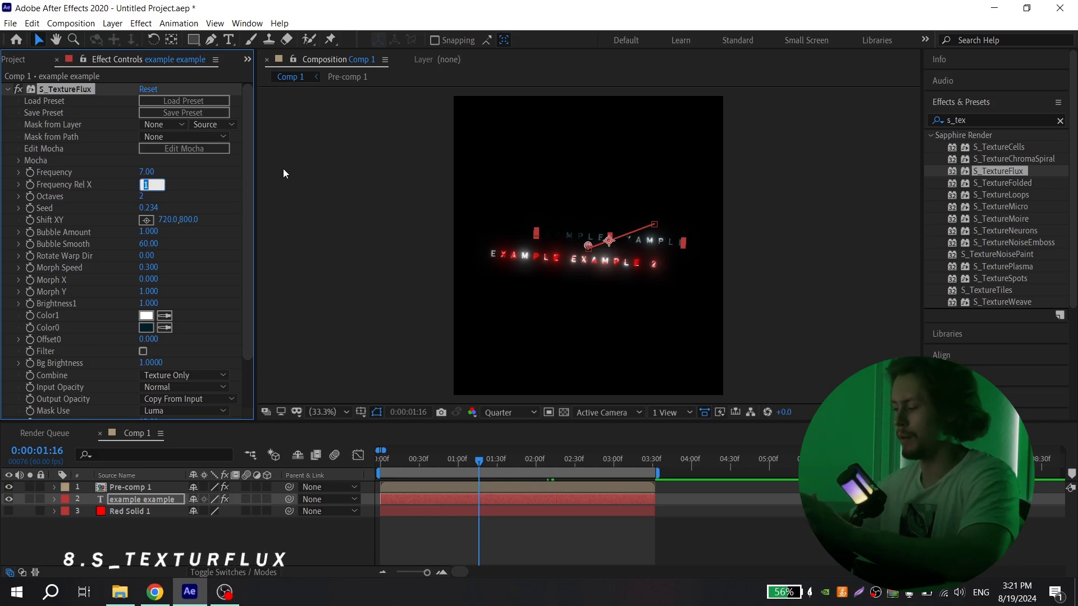
text(2)
key(Return)
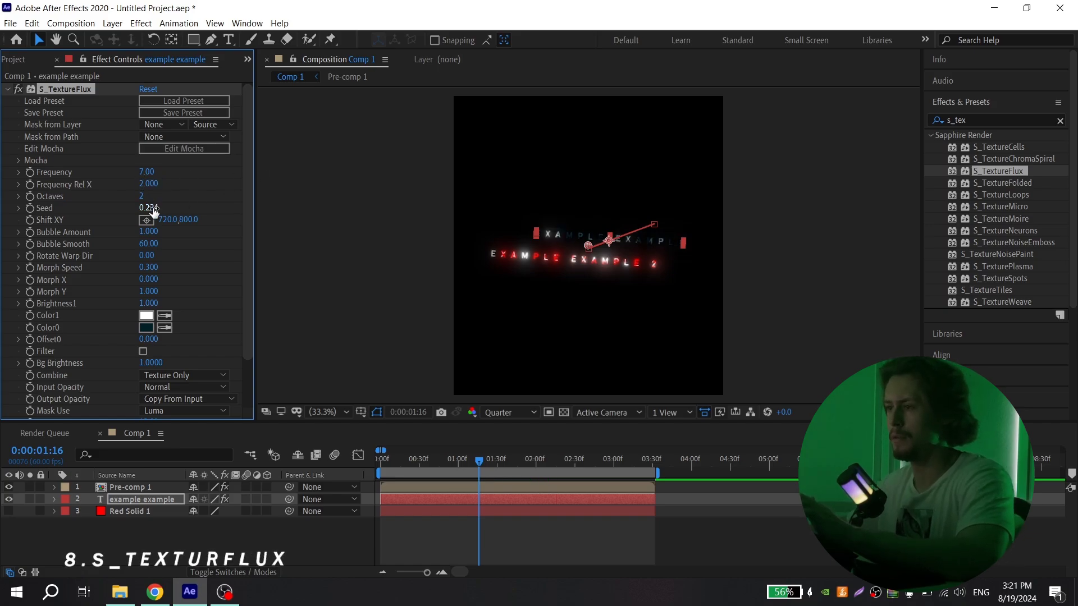
text(0.999)
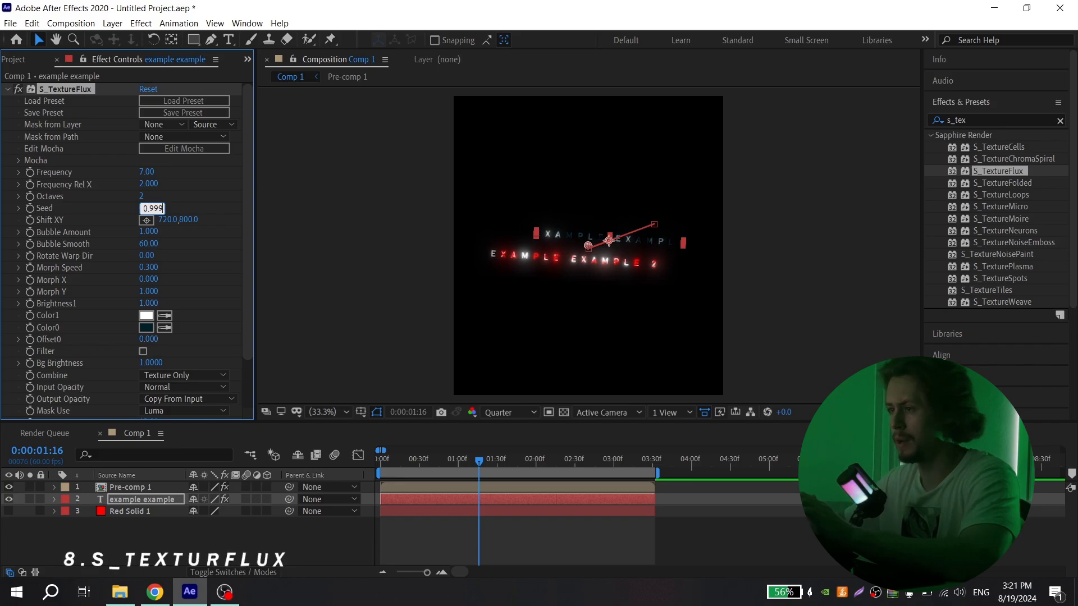
key(Return)
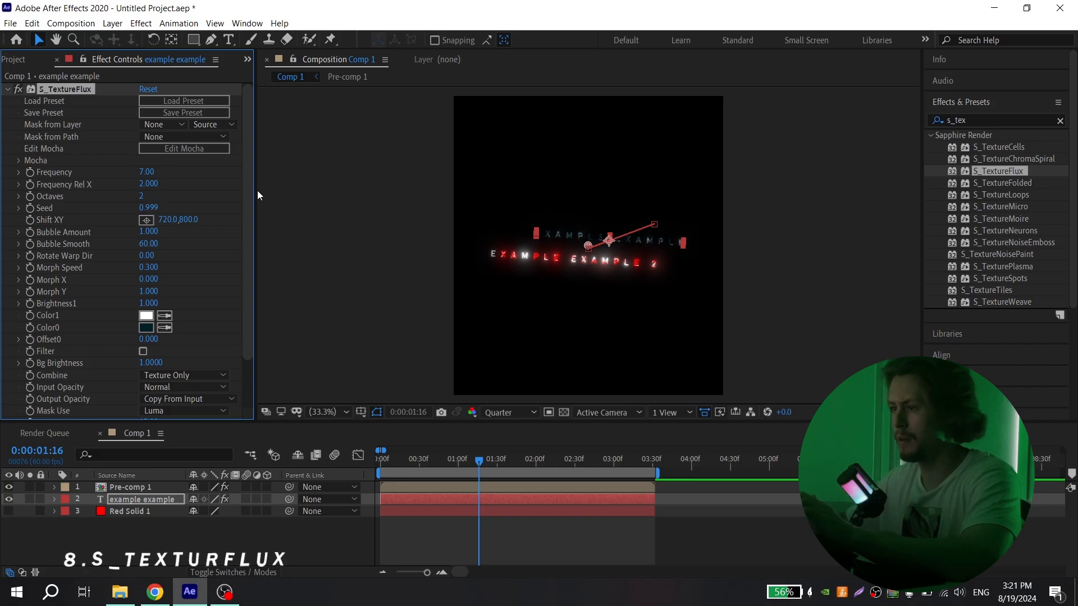
- Set S_TextureFlux Color0 to bright red F90000
click(146, 328)
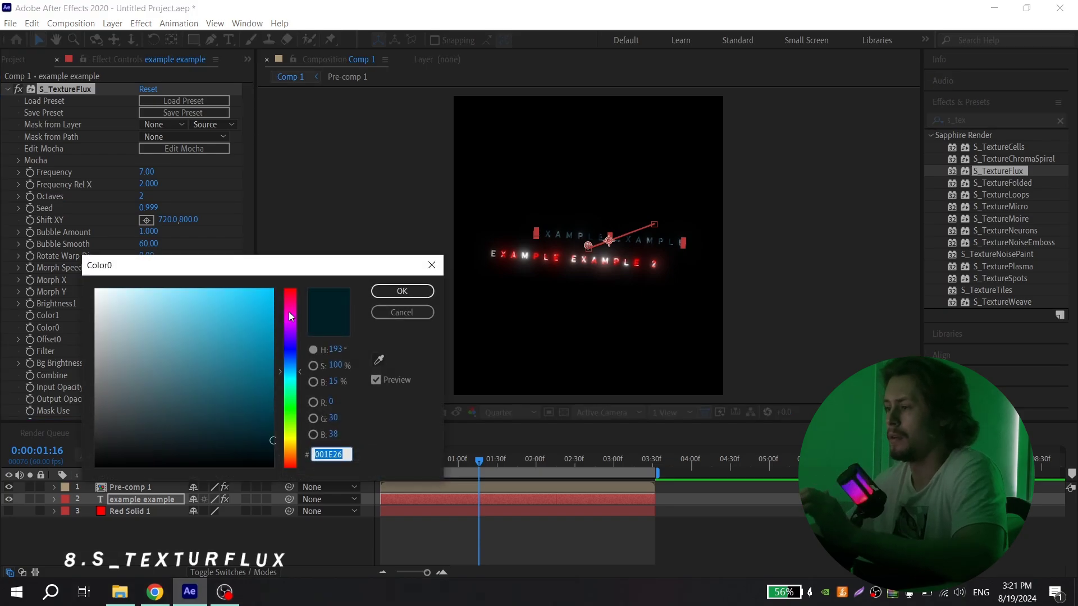
click(292, 294)
drag(272, 294, 298, 279)
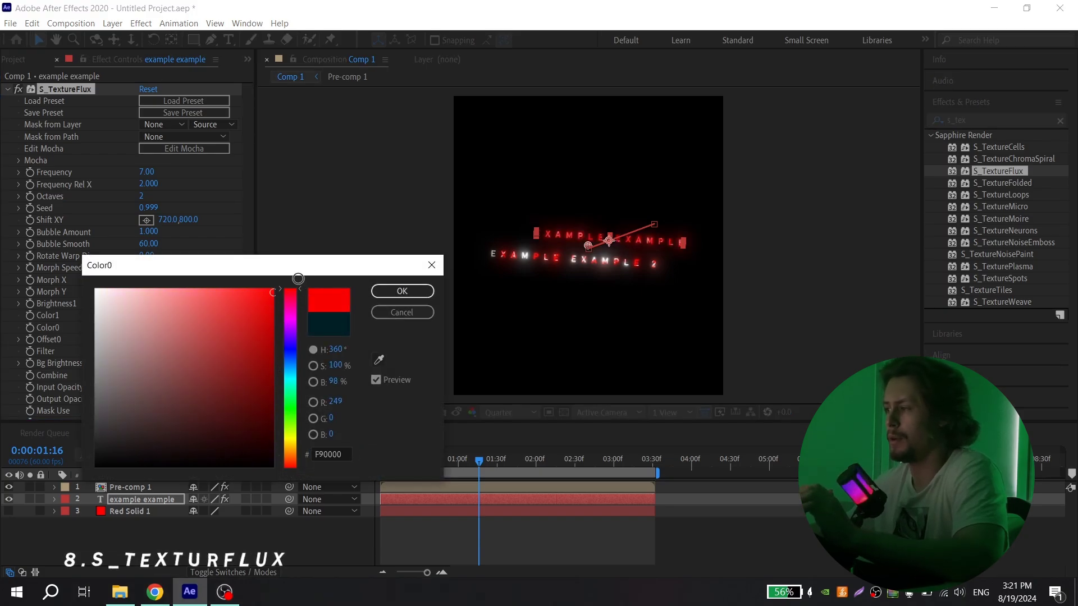
click(402, 290)
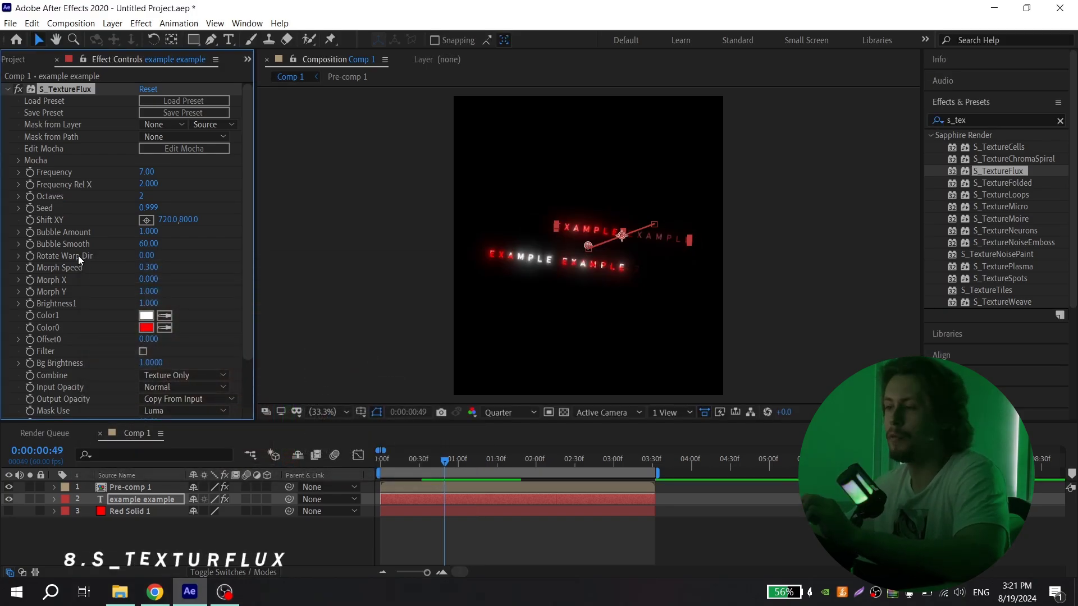
- Set Bubble Smooth to 200.00 and collapse the S_TextureFlux properties
click(149, 243)
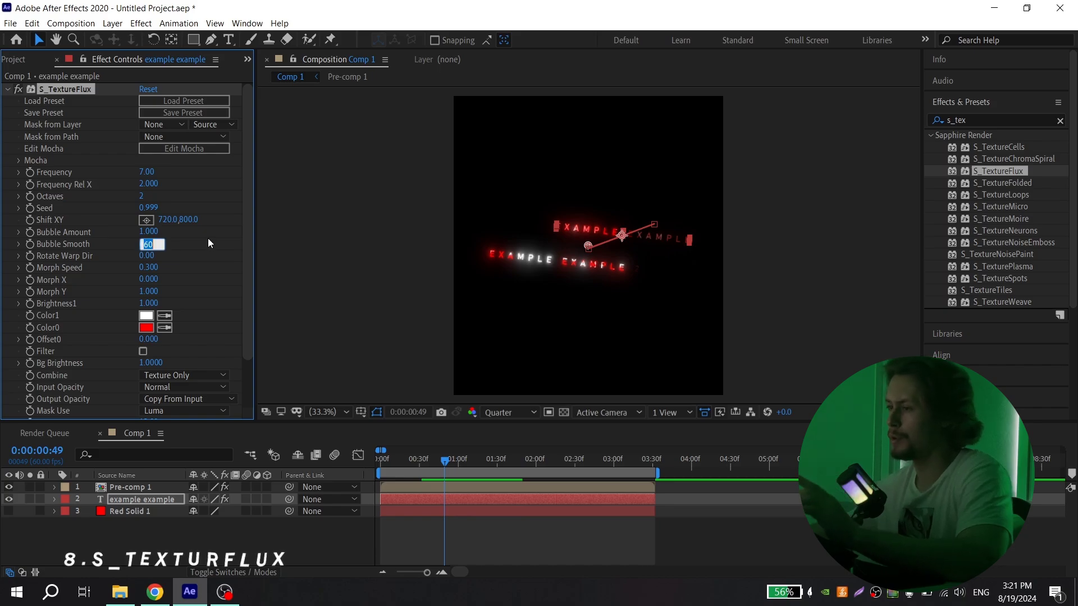
text(200)
key(Return)
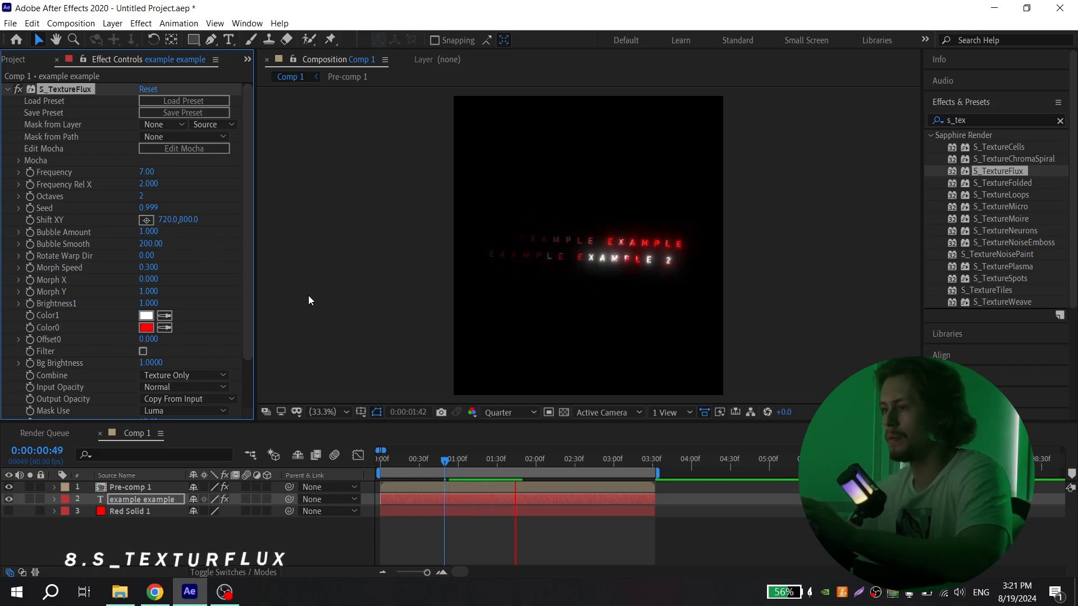
click(7, 90)
drag(489, 460, 512, 461)
click(505, 412)
click(514, 451)
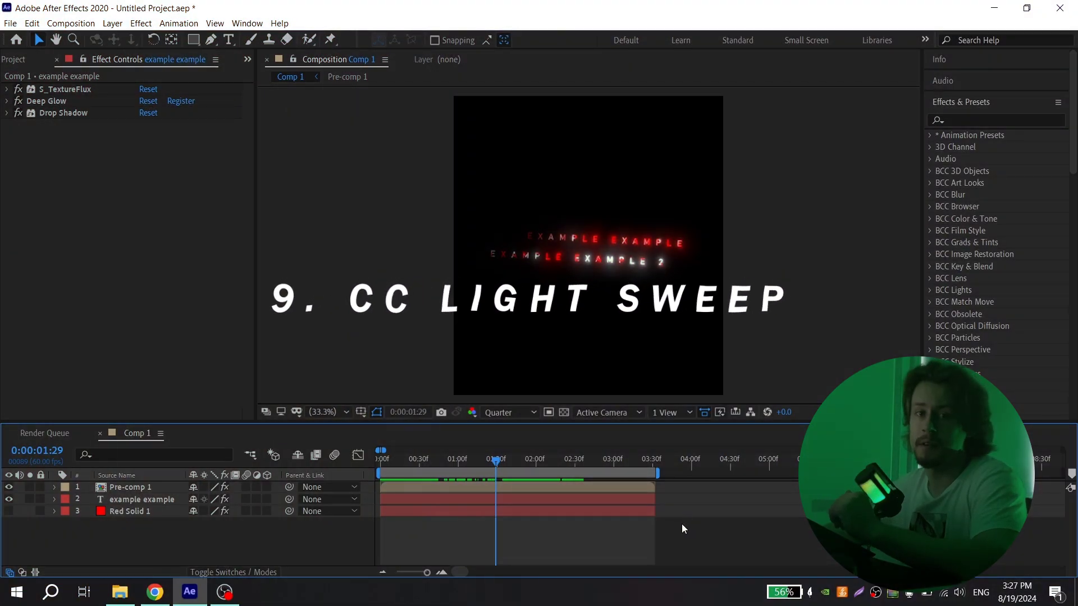
- Apply CC Light Sweep to 'example example' with Sweep Intensity 71.0 and Center X 161.0
click(958, 120)
text(cc)
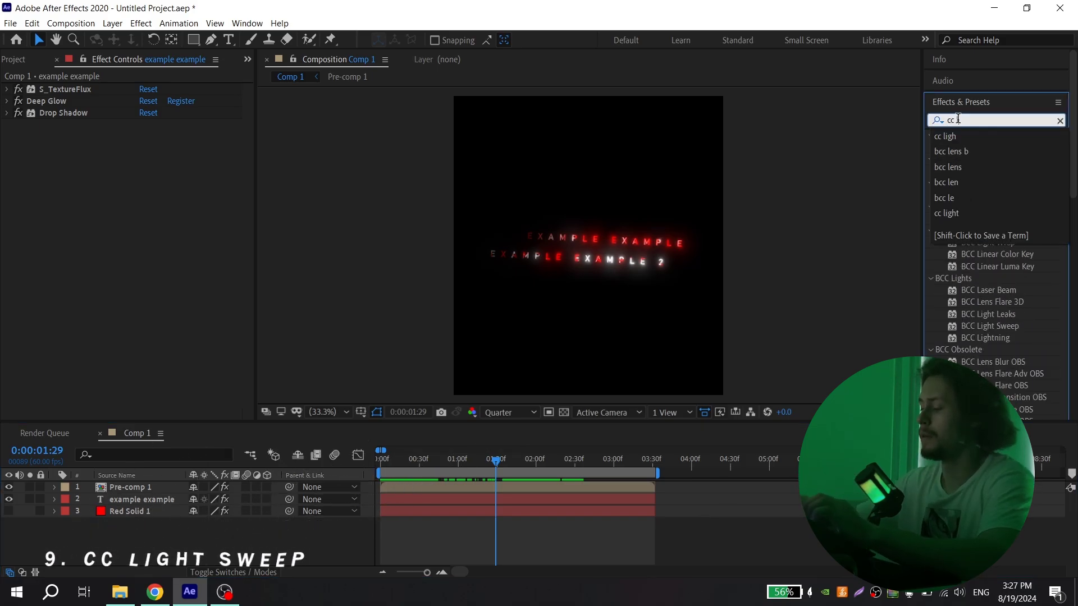
text( light )
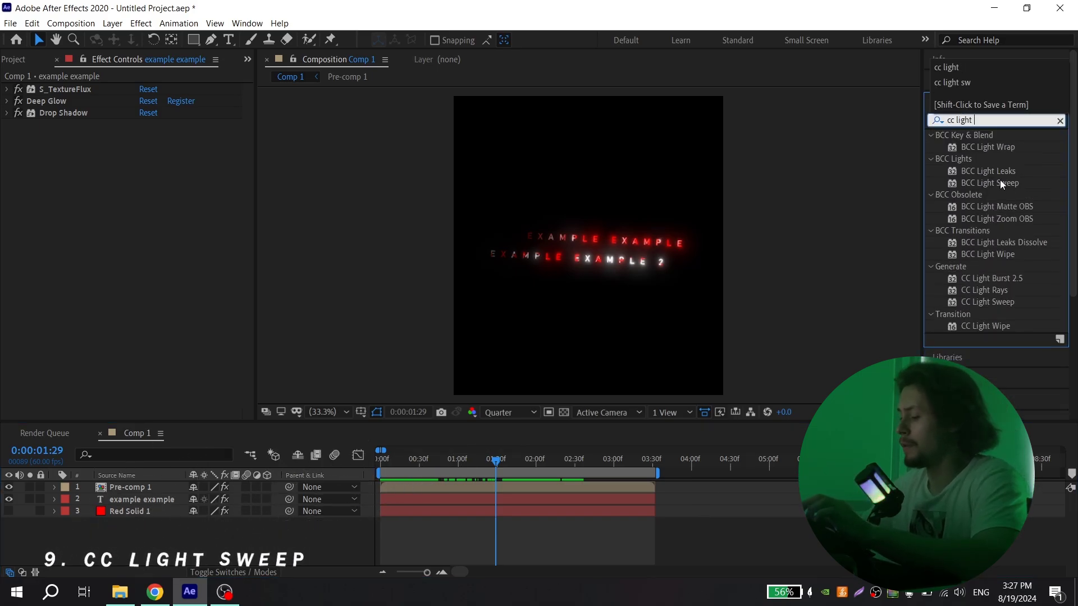
text(sw)
drag(988, 171, 543, 497)
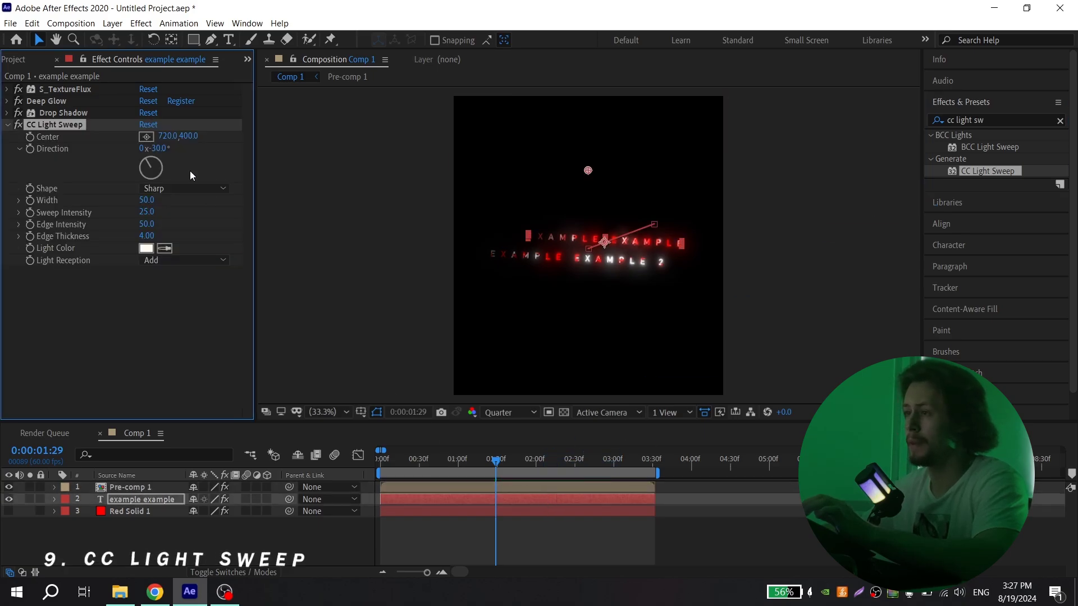
click(177, 160)
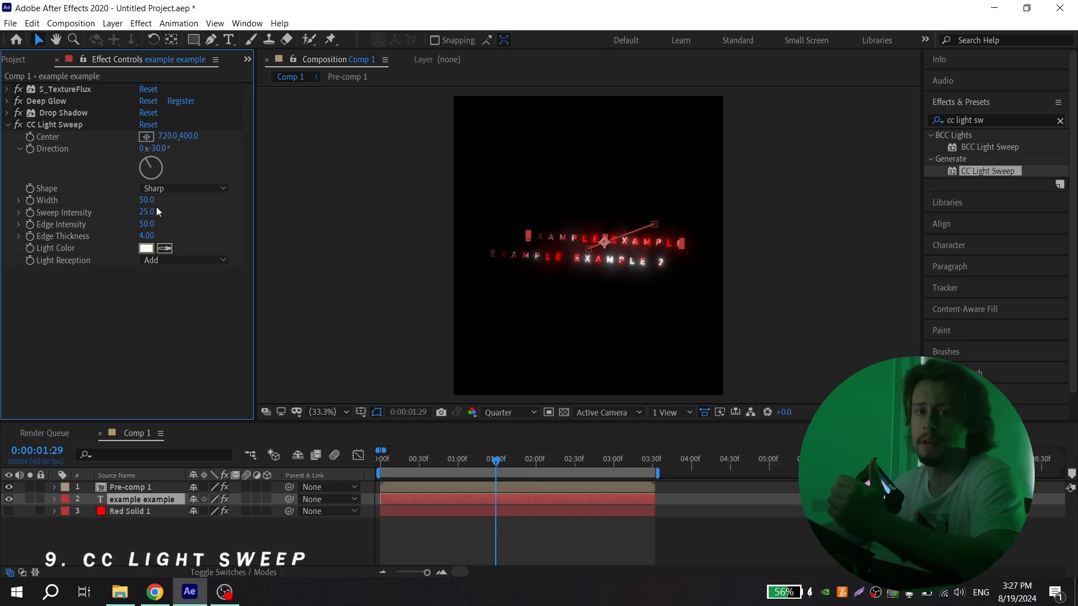
drag(156, 207, 182, 208)
drag(169, 135, 29, 139)
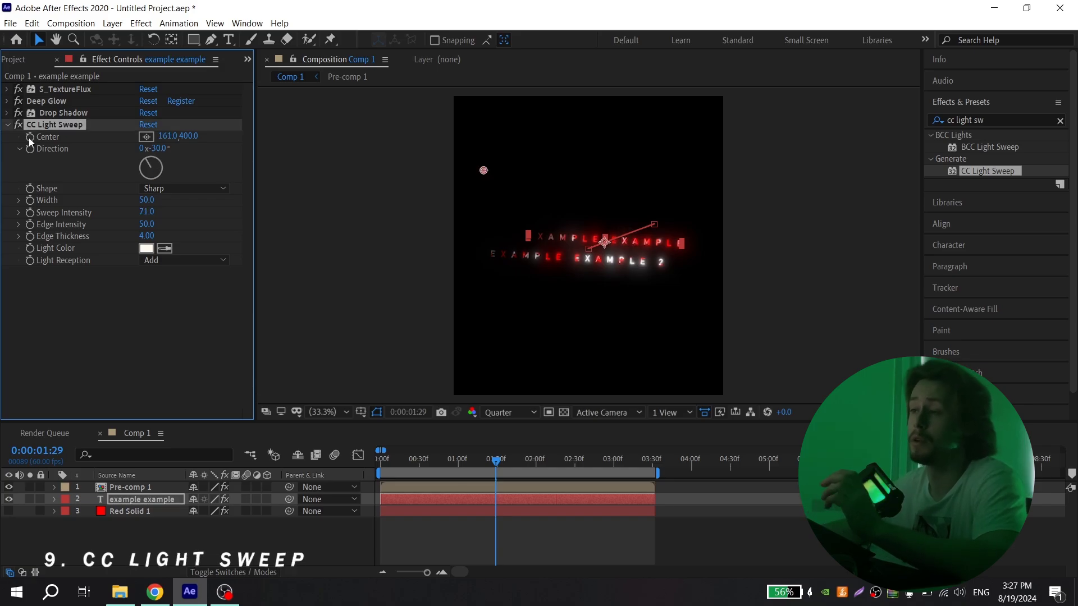
- Keyframe the light sweep Center to move from X 161.0 to 1137.0
click(30, 137)
key(u)
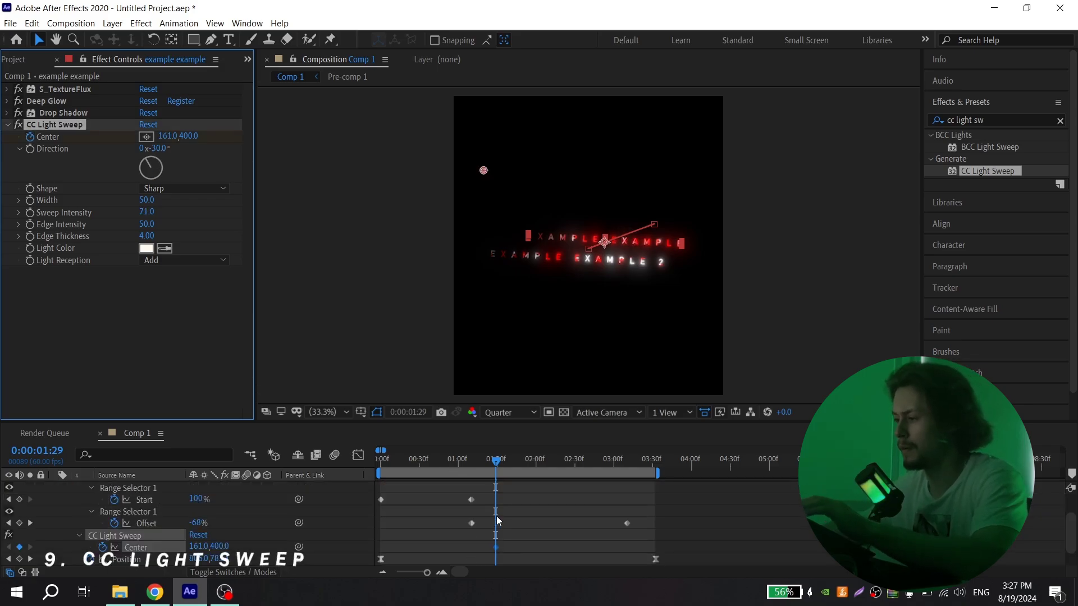
drag(429, 462, 462, 464)
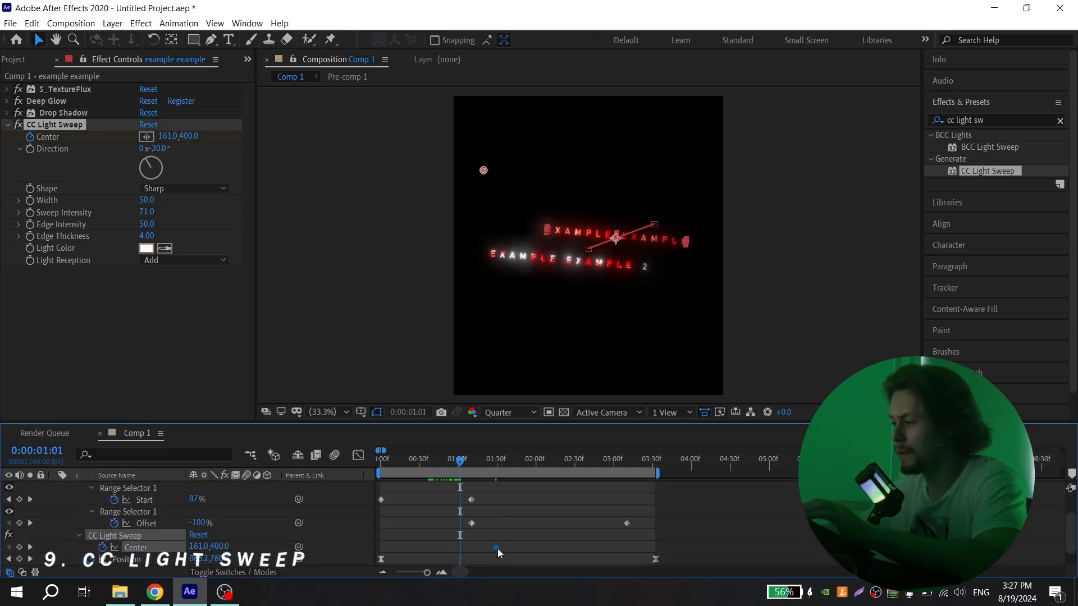
key(equal)
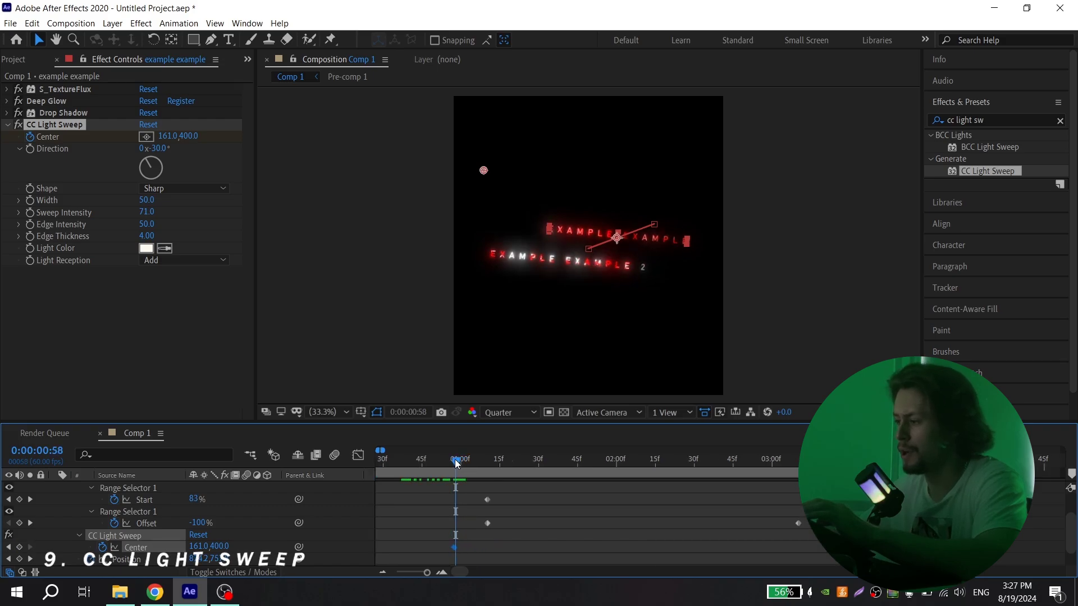
drag(459, 462, 559, 469)
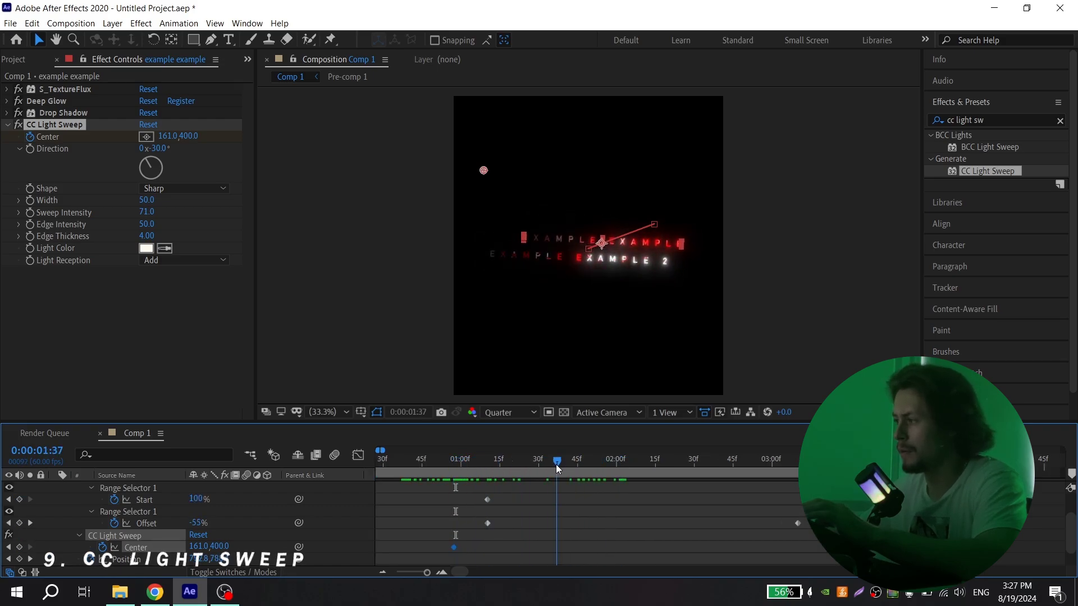
drag(172, 142, 224, 138)
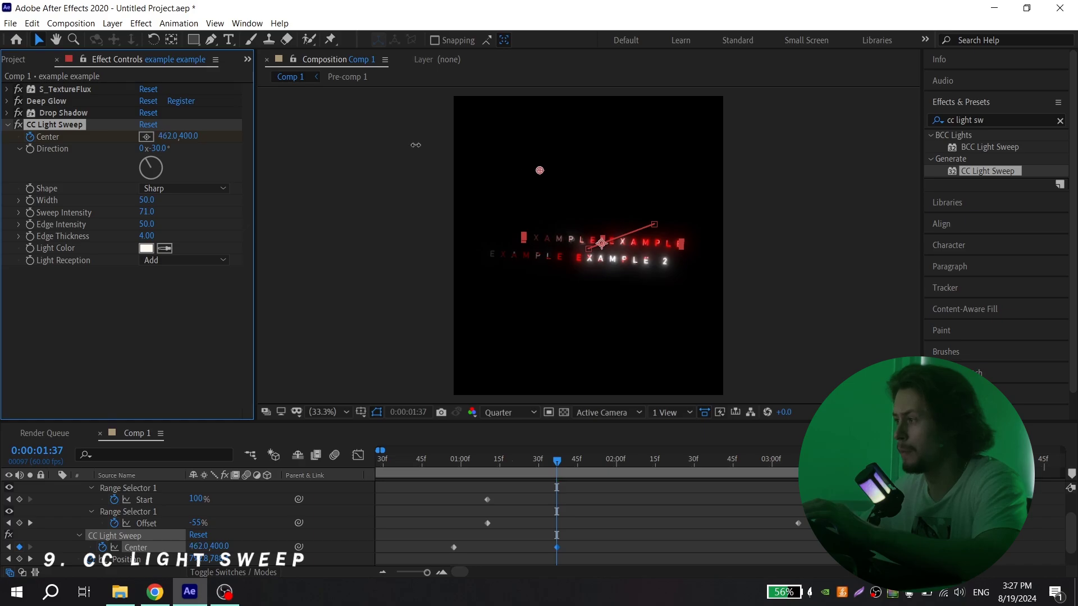
drag(416, 145, 766, 129)
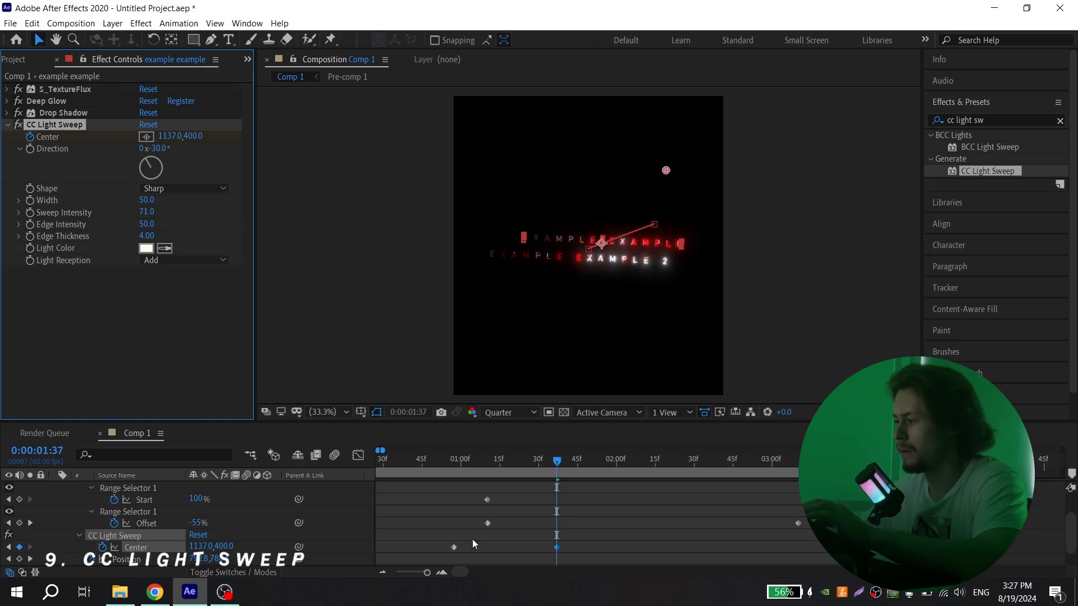
key(space)
- Retime both Center keyframes and apply Easy Ease to them
scroll(476, 506, down, 2)
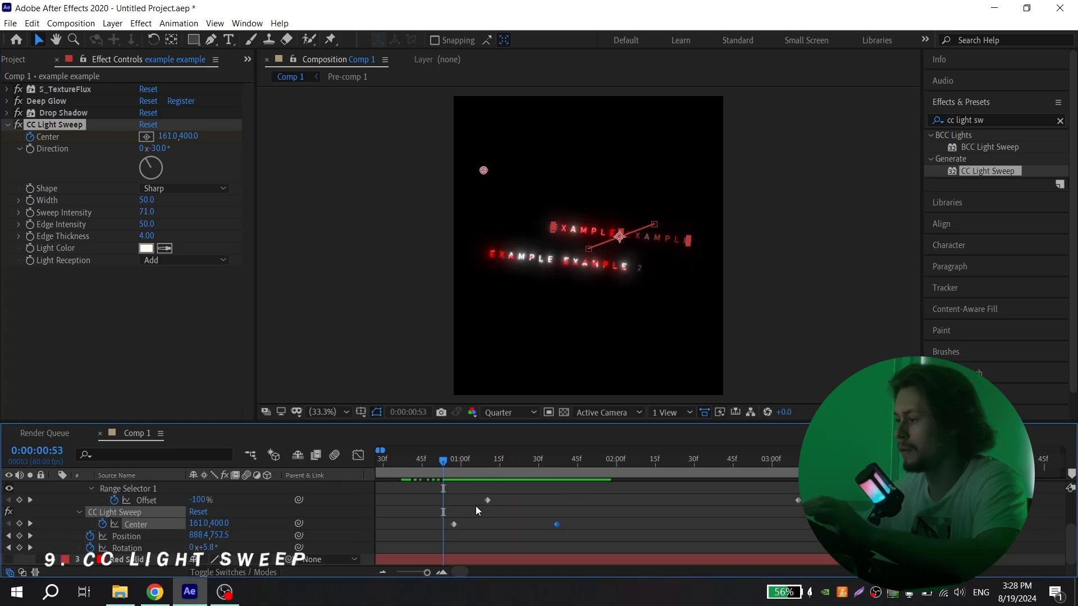
scroll(450, 527, left, 1)
drag(477, 525, 439, 524)
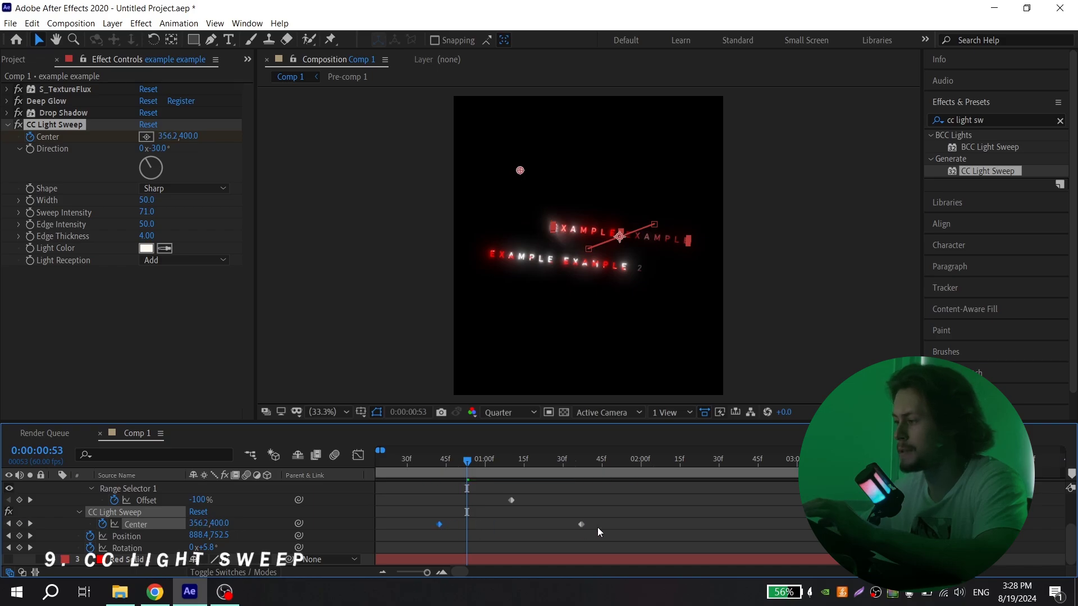
drag(589, 524, 421, 534)
key(F9)
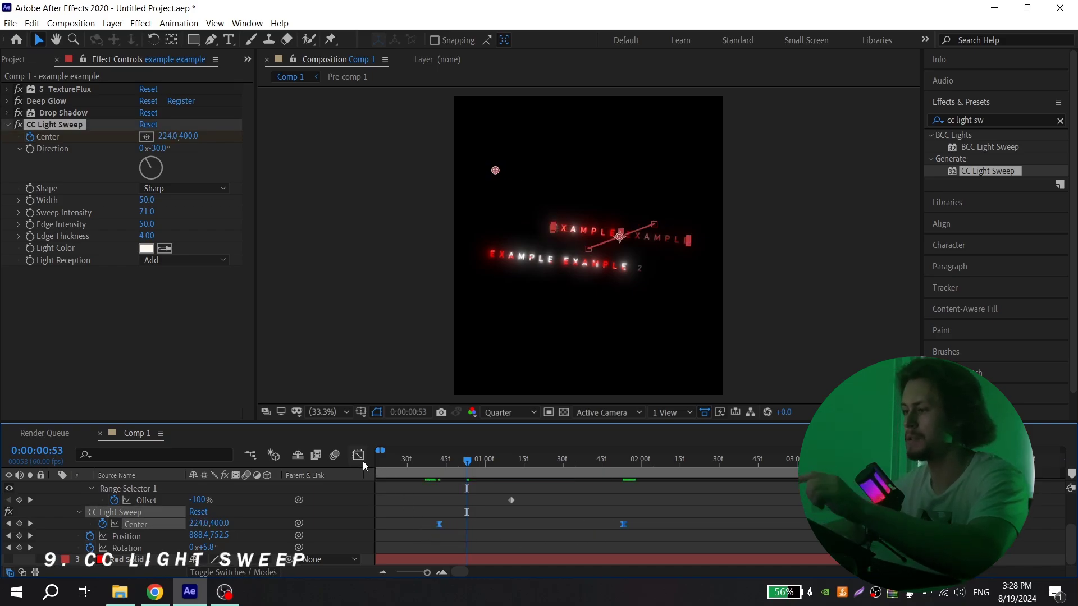
click(358, 455)
- Lengthen the second Center keyframe's ease influence, then preview the light sweep from frame 34
mouse_move(562, 540)
mouse_down()
mouse_move(578, 540)
mouse_move(559, 541)
mouse_up()
key(space)
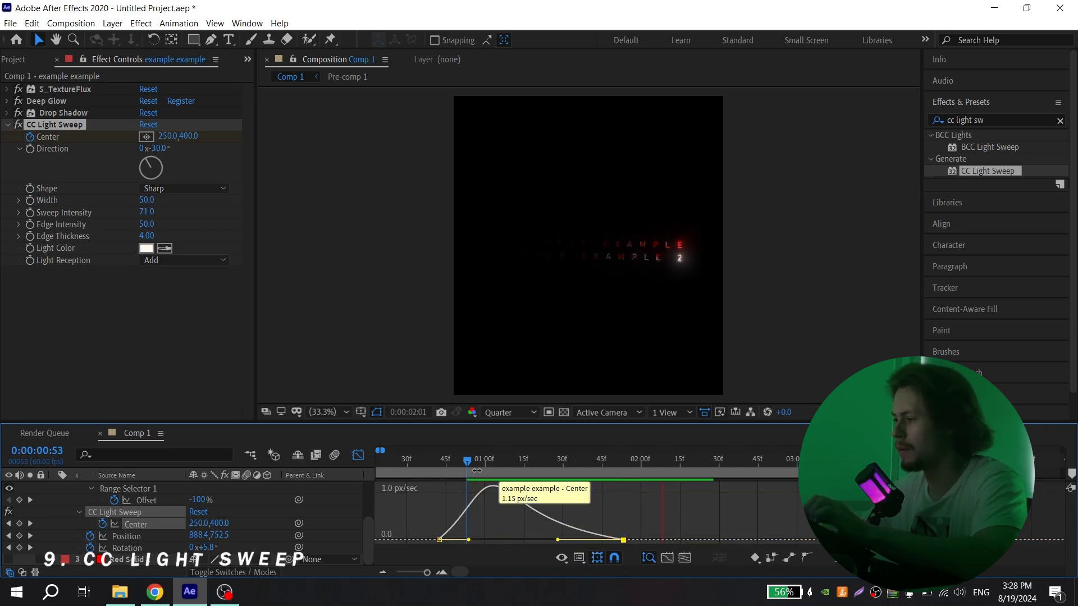
click(418, 461)
key(space)
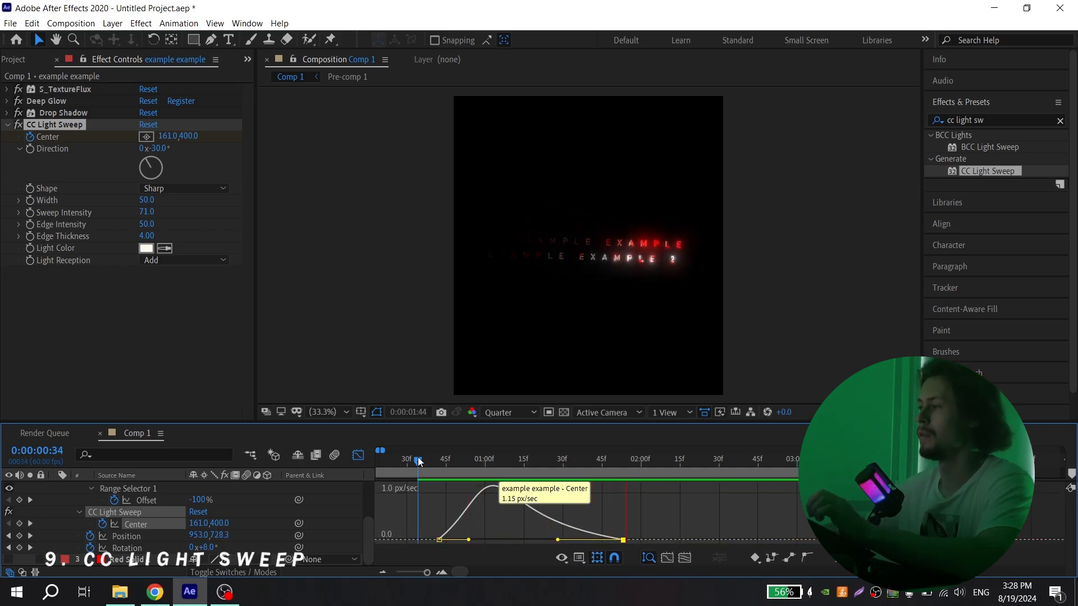
key(space)
click(359, 455)
key(space)
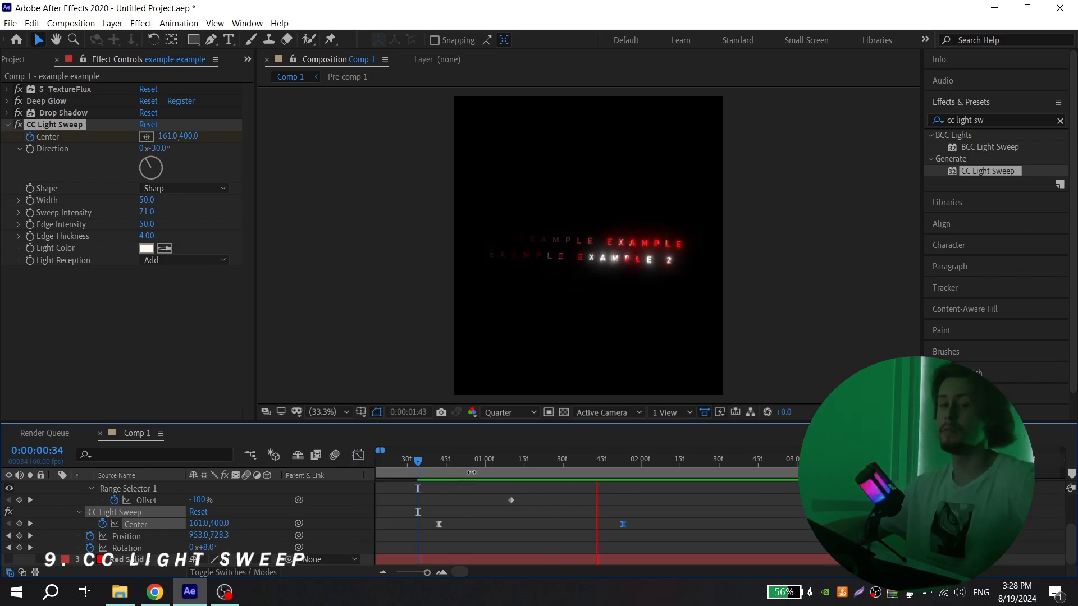